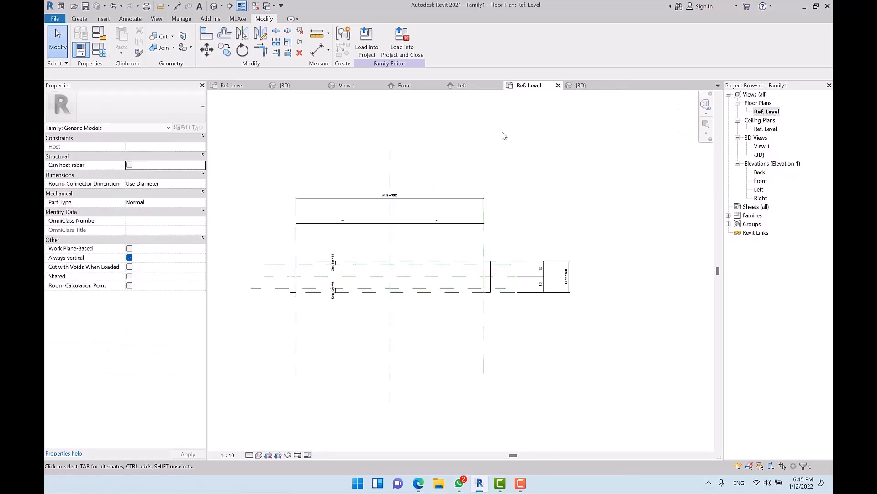
# Step: Pan the Ref. Level plan and bring up the File menu's new-file options
pyautogui.moveTo(498, 270); pyautogui.dragTo(418, 233, button='middle')
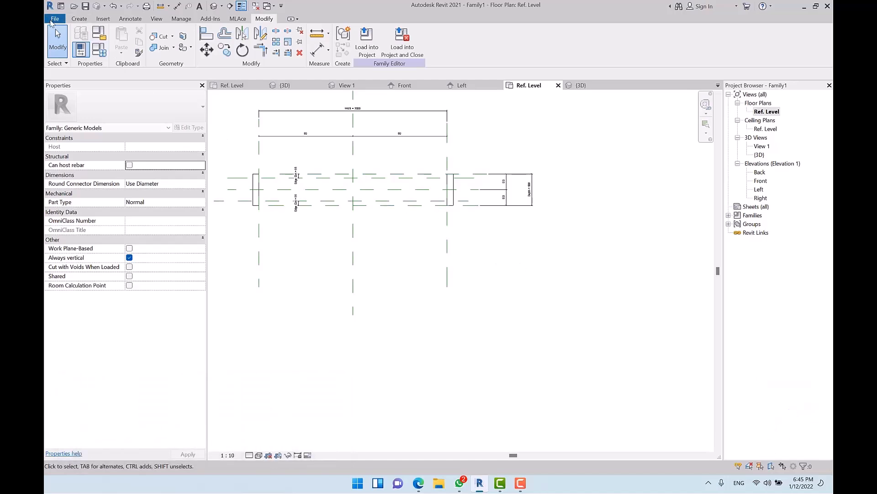
pyautogui.click(52, 20)
# Step: Create a new family from the English Metric Generic Model template
pyautogui.moveTo(106, 55)
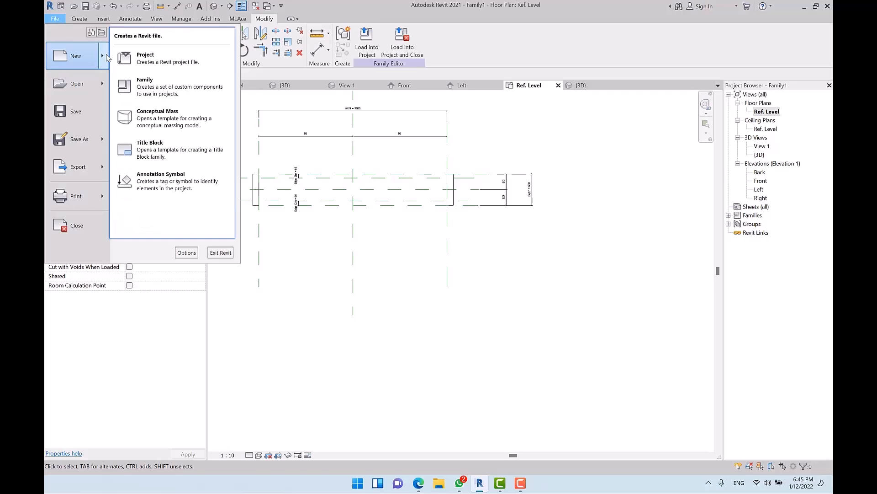
pyautogui.click(182, 90)
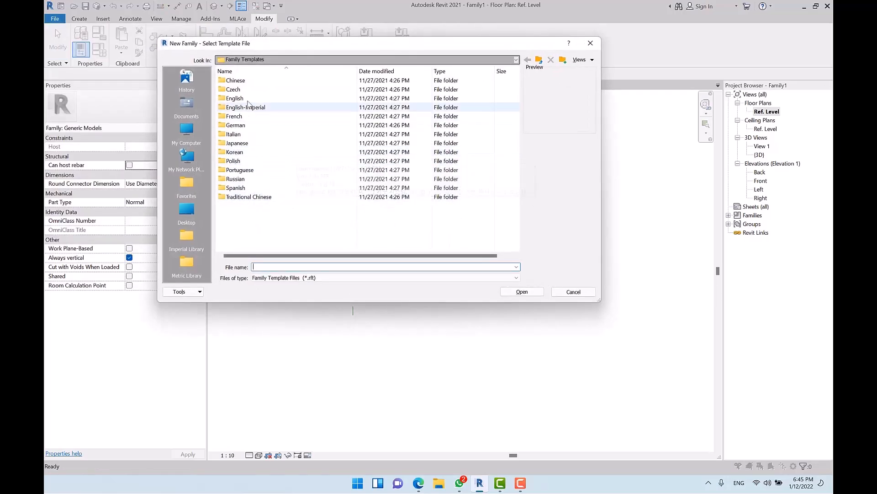
pyautogui.doubleClick(240, 98)
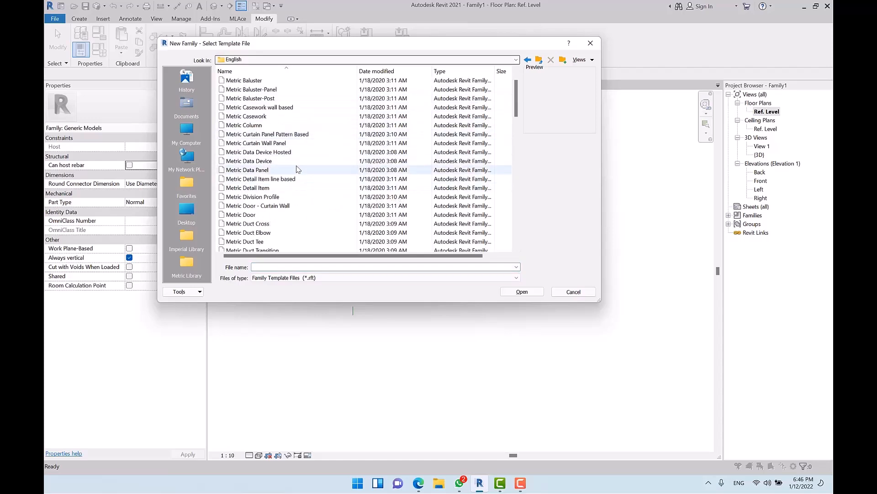
pyautogui.scroll(-4, 292, 192)
pyautogui.scroll(-5, 288, 213)
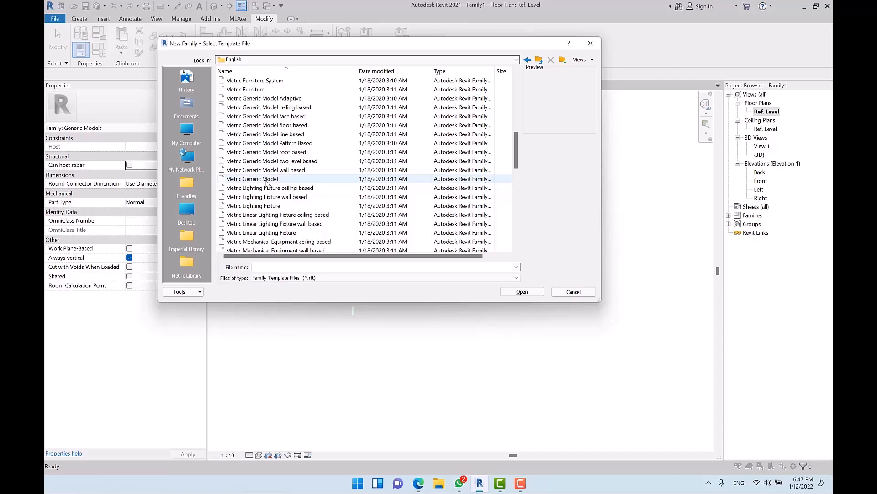
pyautogui.doubleClick(266, 180)
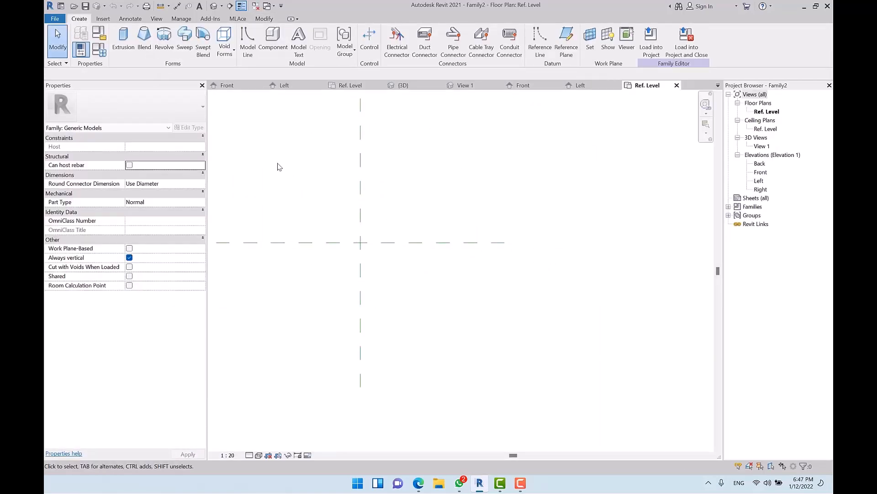
# Step: Sketch a rectangle for a solid extrusion
pyautogui.click(123, 48)
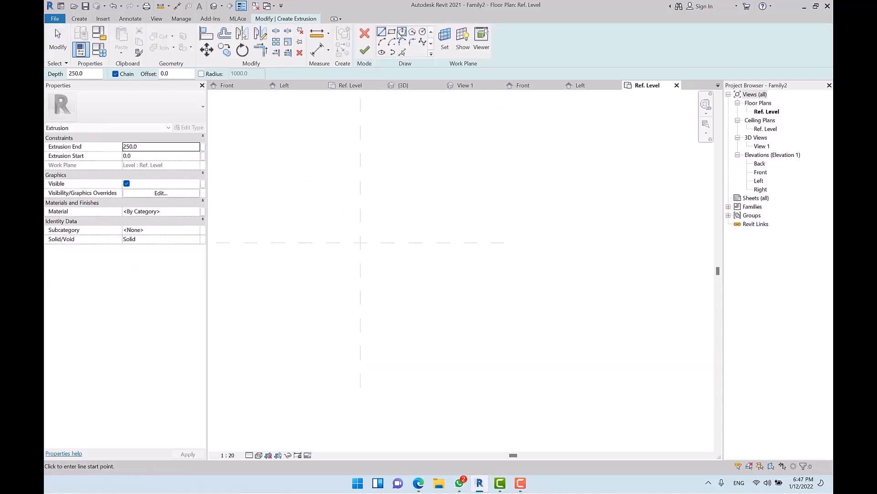
pyautogui.click(523, 223)
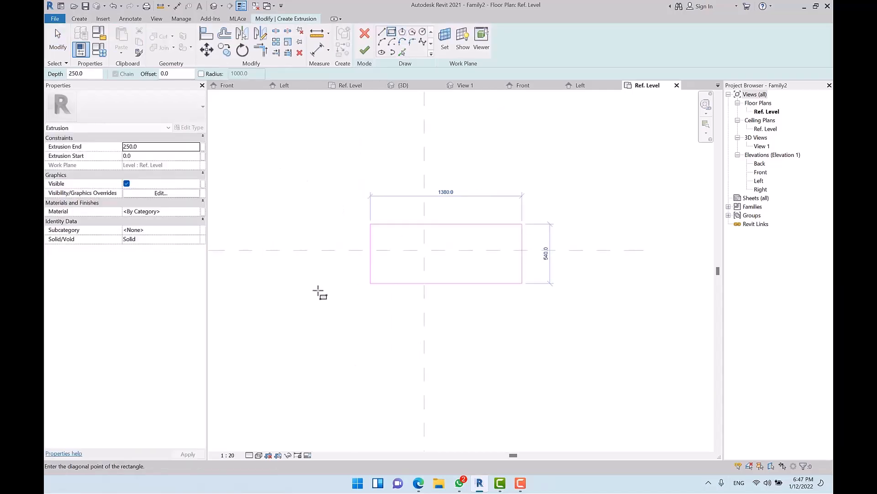
pyautogui.click(298, 294)
pyautogui.scroll(-2, 319, 289)
pyautogui.press('Escape')
pyautogui.press('Escape')
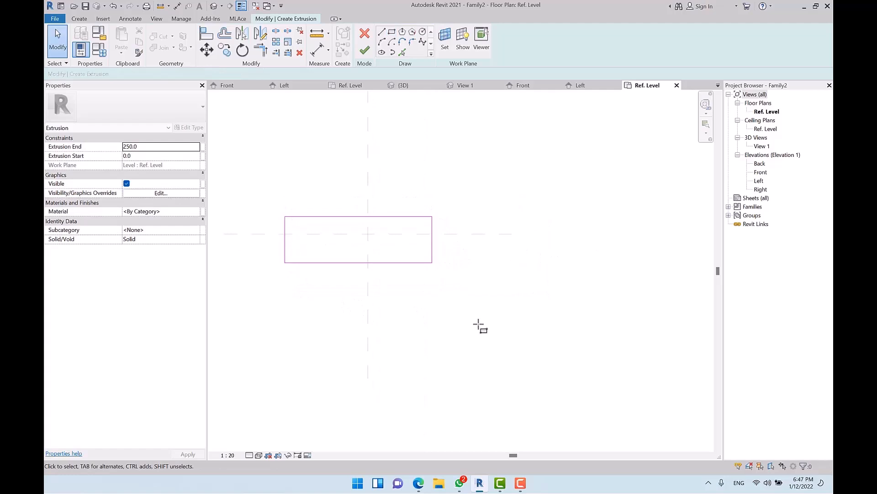
# Step: Add EQ dimensions to centre the rectangle on both reference planes
pyautogui.press('d')
pyautogui.press('i')
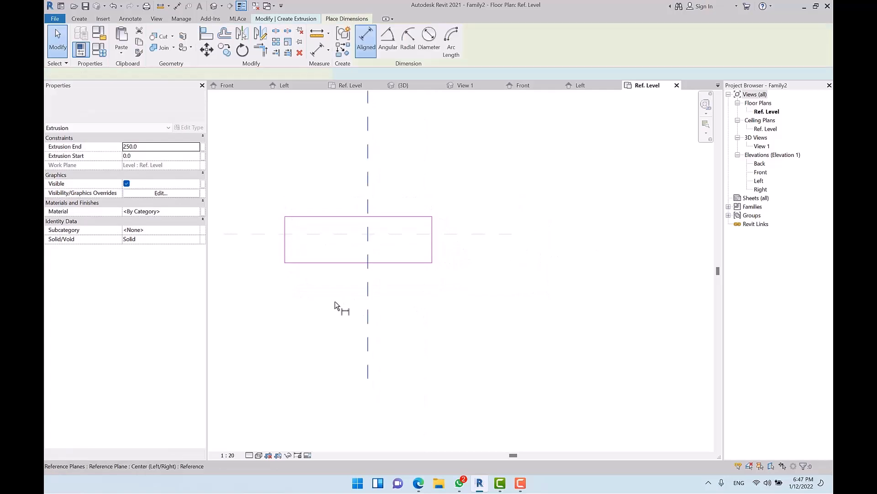
pyautogui.click(288, 271)
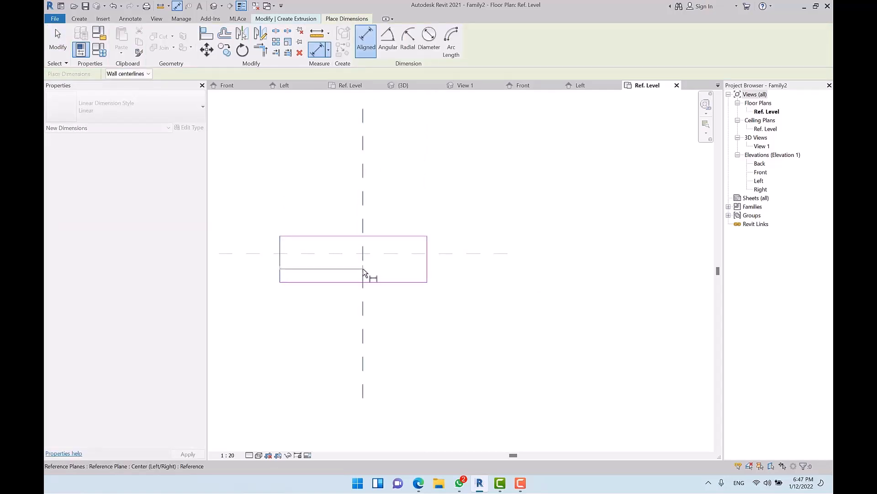
pyautogui.click(427, 274)
pyautogui.click(399, 199)
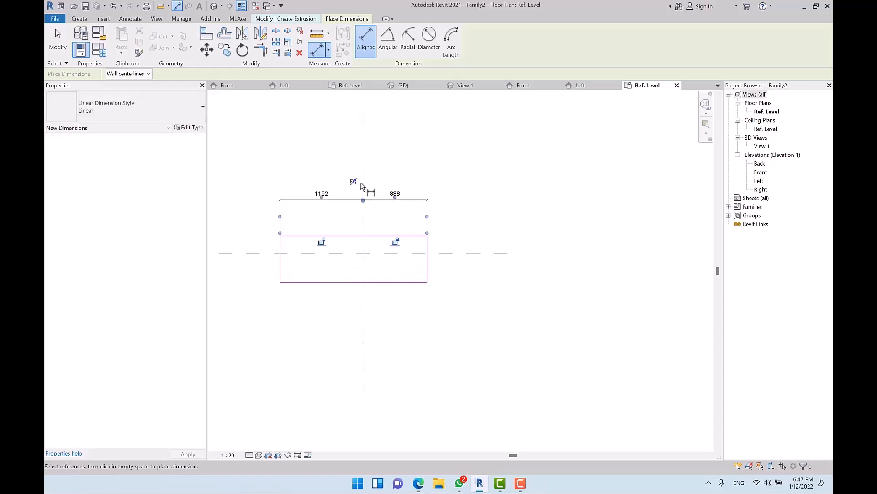
pyautogui.click(362, 185)
pyautogui.click(412, 236)
pyautogui.click(415, 252)
pyautogui.click(403, 282)
pyautogui.click(463, 280)
pyautogui.click(482, 260)
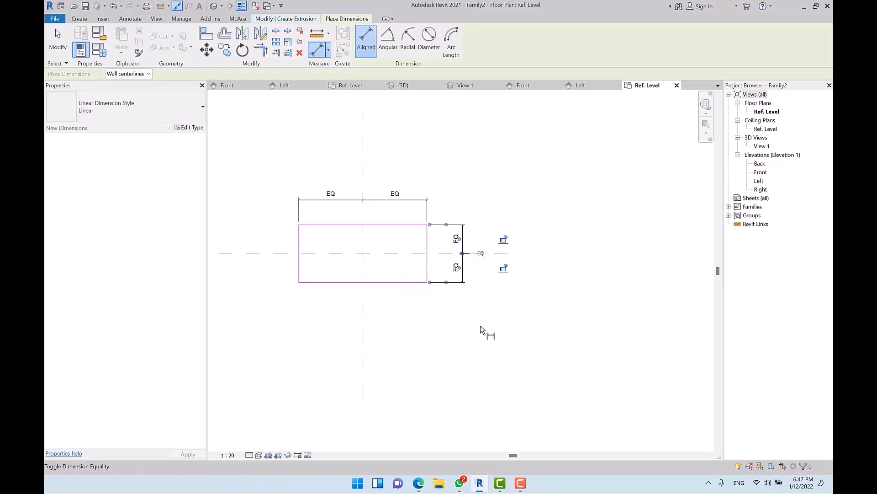
# Step: Dimension the rectangle's overall width 1777 and depth 798
pyautogui.click(300, 268)
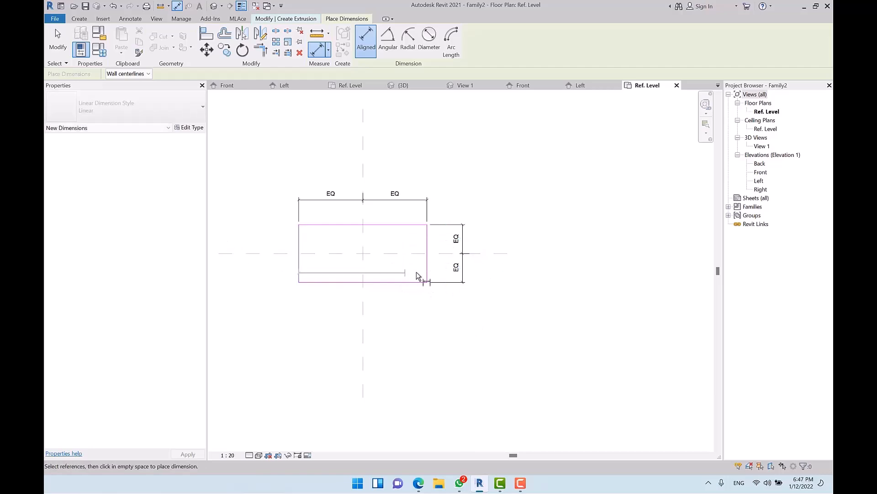
pyautogui.click(427, 269)
pyautogui.click(391, 170)
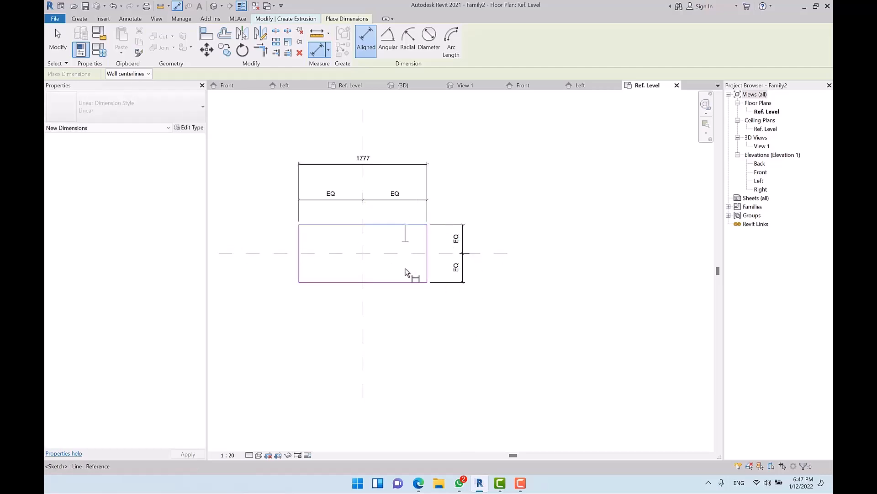
pyautogui.click(405, 225)
pyautogui.click(407, 282)
pyautogui.click(497, 279)
pyautogui.press('Escape')
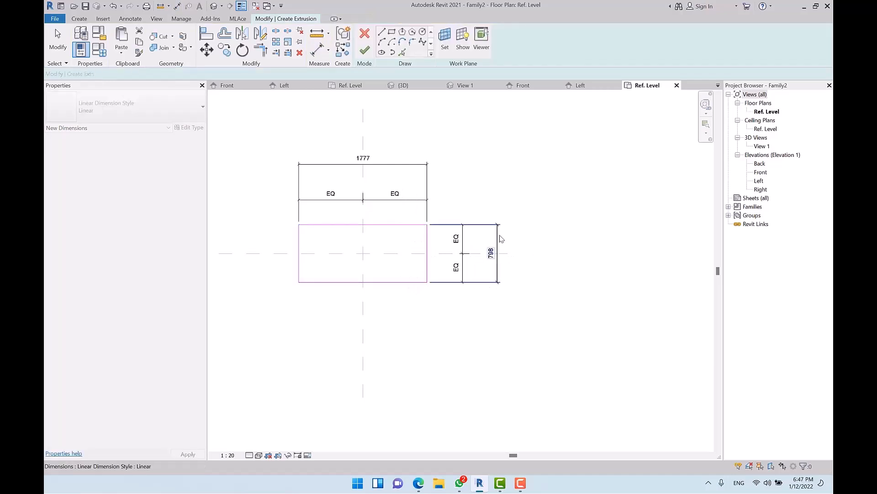
# Step: Label the overall dimensions with new Depth and Width parameters and finish the extrusion
pyautogui.click(498, 238)
pyautogui.click(455, 41)
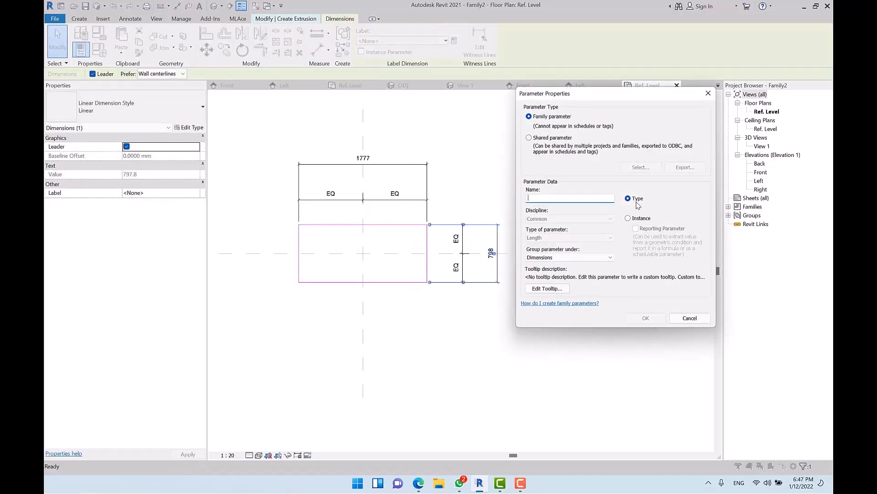
pyautogui.write('Depth')
pyautogui.press('Return')
pyautogui.click(407, 165)
pyautogui.click(455, 40)
pyautogui.write('Width')
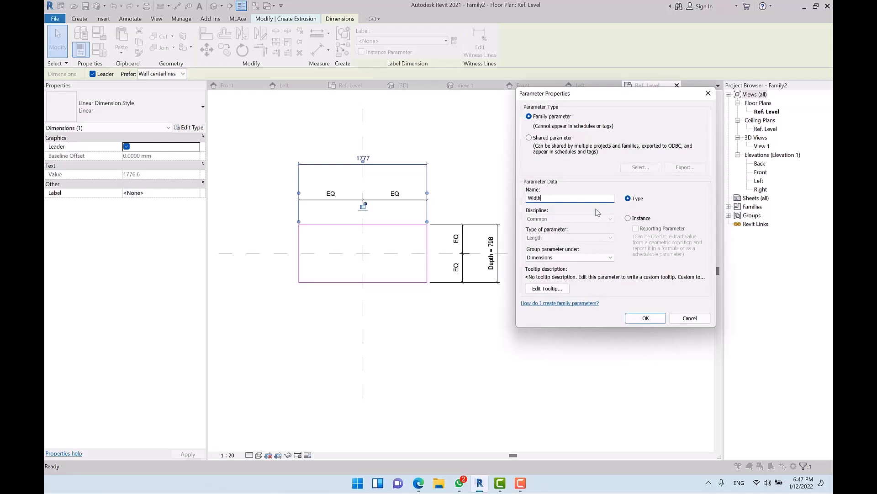
pyautogui.press('Return')
pyautogui.press('Escape')
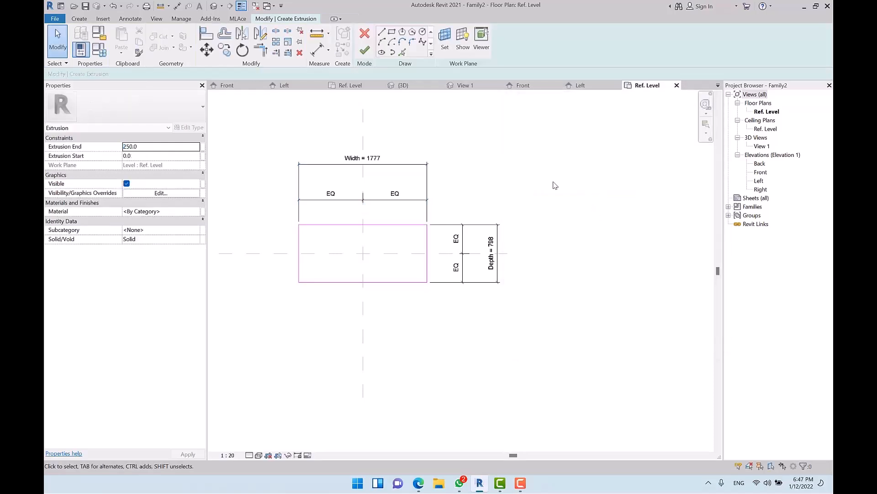
pyautogui.click(364, 50)
# Step: In Left elevation, move the slab so its top meets the reference level
pyautogui.click(611, 173)
pyautogui.click(759, 181)
pyautogui.doubleClick(758, 181)
pyautogui.scroll(3, 445, 273)
pyautogui.click(453, 198)
pyautogui.moveTo(405, 198); pyautogui.dragTo(506, 291)
pyautogui.moveTo(500, 289); pyautogui.dragTo(437, 306, button='middle')
# Step: Draw a reference plane below the level and snap the slab's bottom onto it
pyautogui.press('r')
pyautogui.press('p')
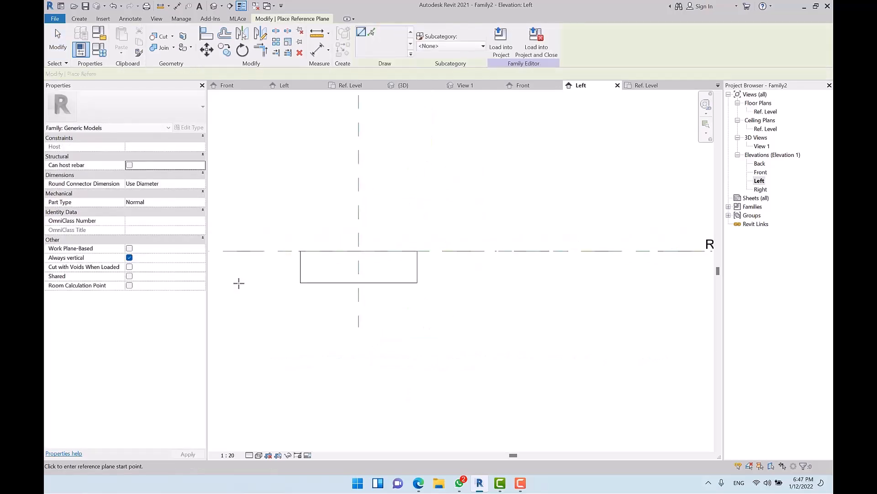
pyautogui.click(239, 283)
pyautogui.click(599, 283)
pyautogui.press('Escape')
pyautogui.press('Escape')
pyautogui.click(418, 272)
pyautogui.scroll(3, 384, 294)
pyautogui.moveTo(342, 281)
pyautogui.mouseDown()
pyautogui.moveTo(341, 255)
pyautogui.moveTo(341, 278)
pyautogui.mouseUp()
pyautogui.click(474, 295)
pyautogui.scroll(-4, 431, 337)
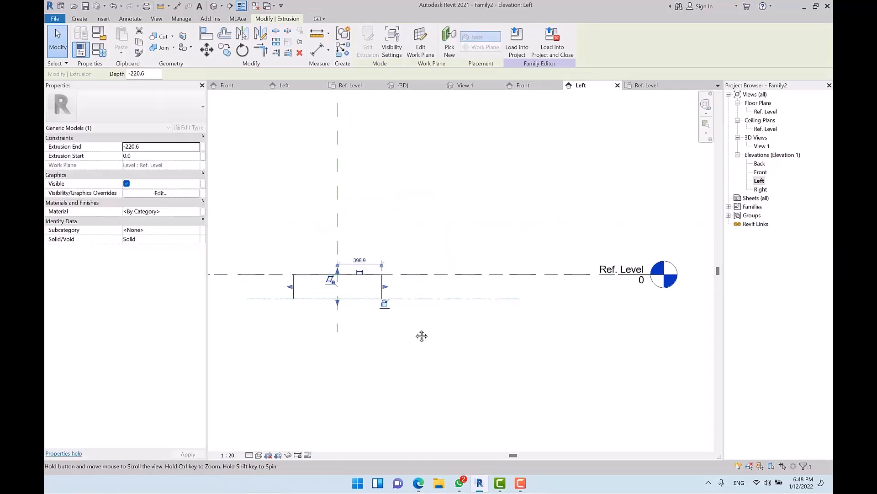
# Step: Dimension from the level to the reference plane and label it with new parameter T
pyautogui.press('d')
pyautogui.press('i')
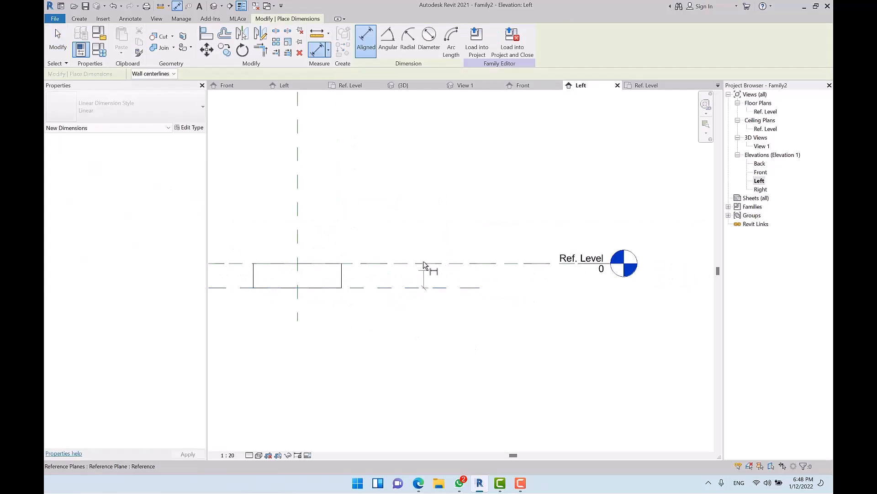
pyautogui.click(406, 215)
pyautogui.press('Escape')
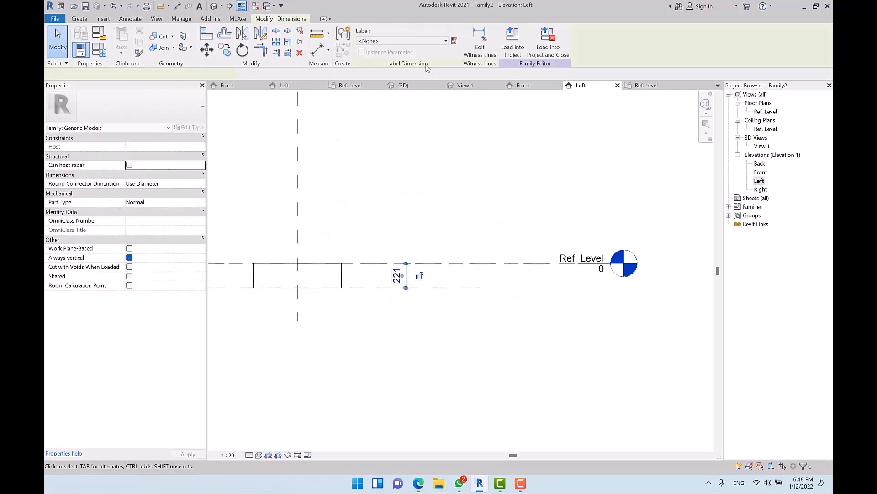
pyautogui.click(454, 41)
pyautogui.write('T')
pyautogui.press('Return')
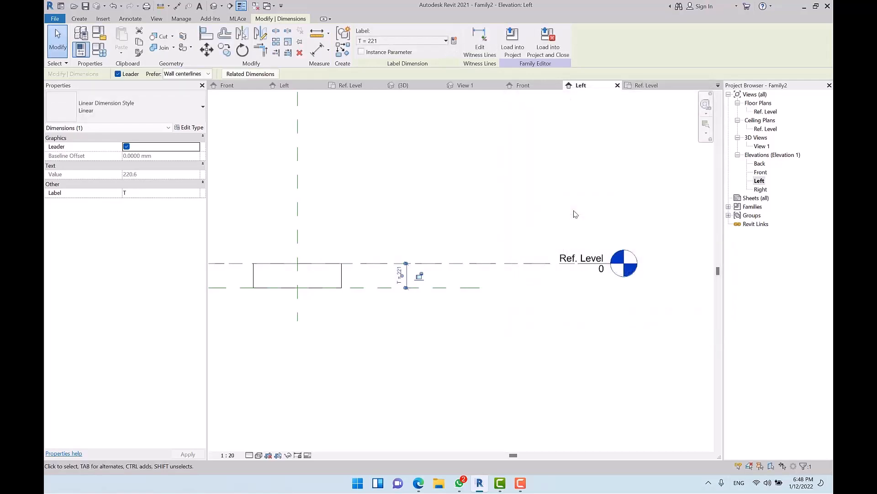
pyautogui.click(450, 313)
pyautogui.moveTo(378, 235); pyautogui.dragTo(443, 217, button='middle')
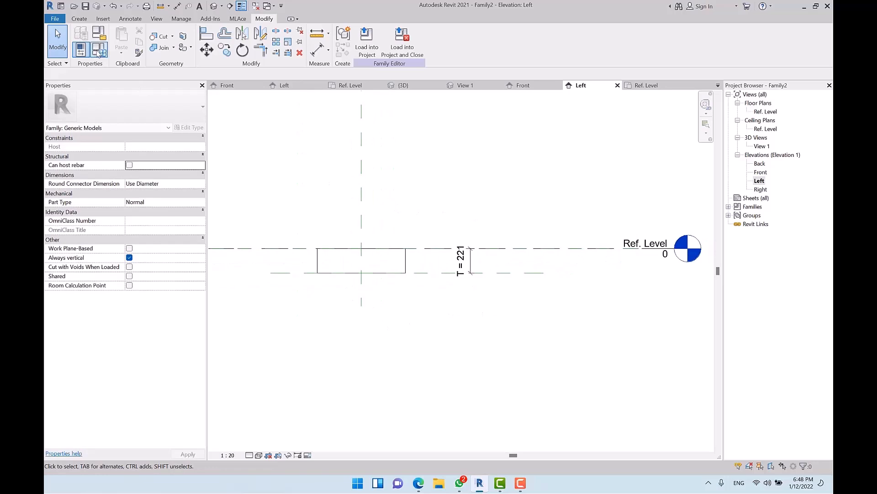
# Step: Set T to 50 in Family Types
pyautogui.click(88, 50)
pyautogui.click(665, 155)
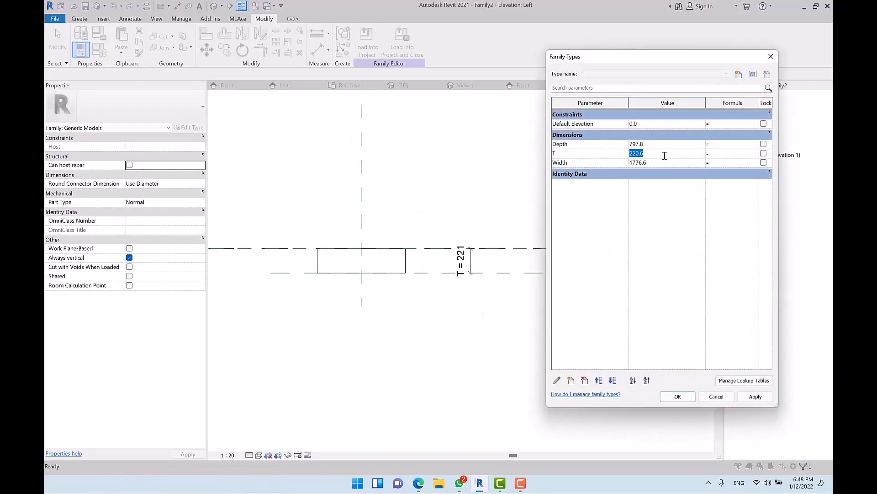
pyautogui.write('50')
pyautogui.press('Tab')
pyautogui.click(677, 396)
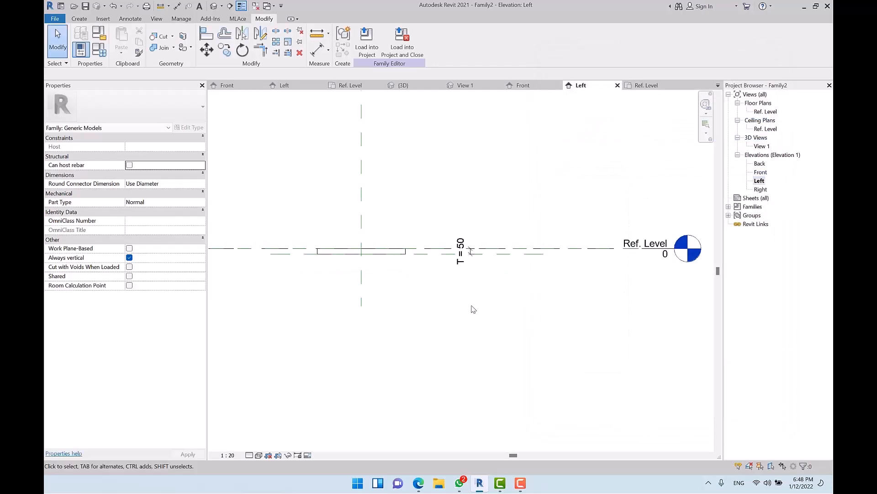
# Step: Orbit the default 3D view to inspect the thin slab from the front
pyautogui.click(212, 6)
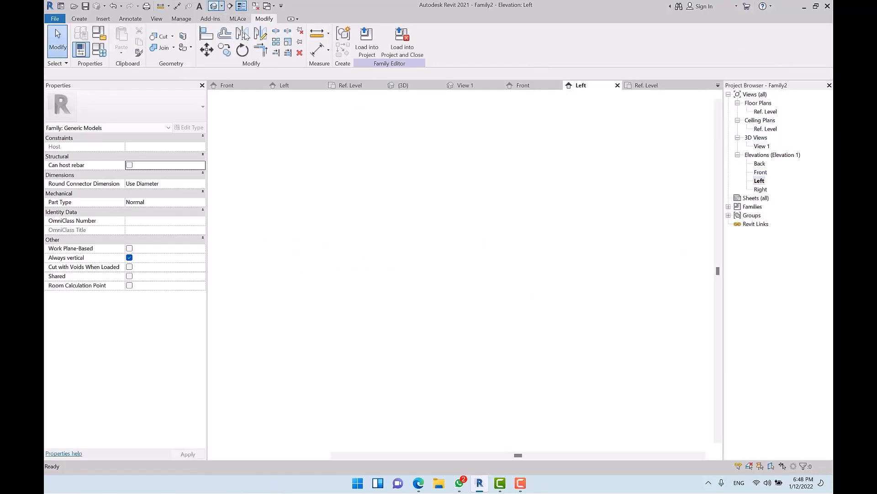
pyautogui.scroll(-2, 488, 206)
pyautogui.moveTo(489, 207); pyautogui.dragTo(413, 186, button='middle')
pyautogui.scroll(-2, 503, 259)
pyautogui.keyDown('shift'); pyautogui.moveTo(554, 300); pyautogui.dragTo(656, 304, button='middle'); pyautogui.keyUp('shift')
# Step: Open the Ref. Level floor plan with the rectangular panel centred in view
pyautogui.doubleClick(765, 113)
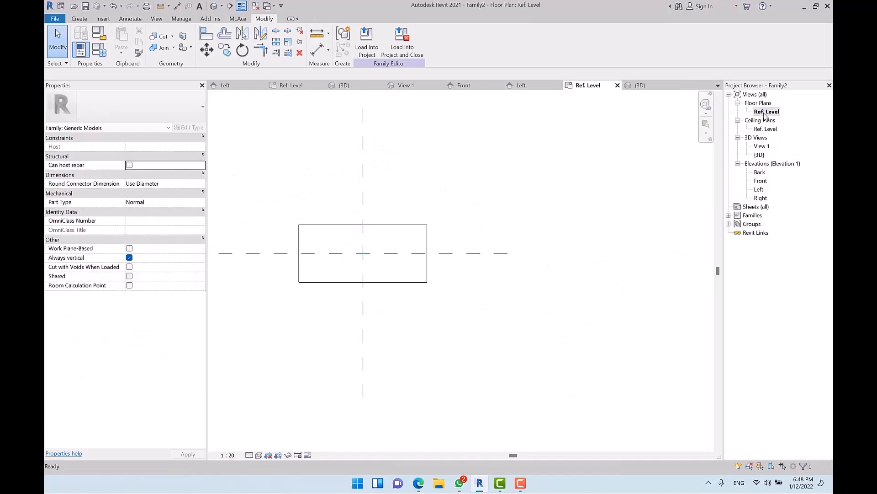
pyautogui.moveTo(385, 307); pyautogui.dragTo(457, 314, button='middle')
pyautogui.scroll(2, 450, 242)
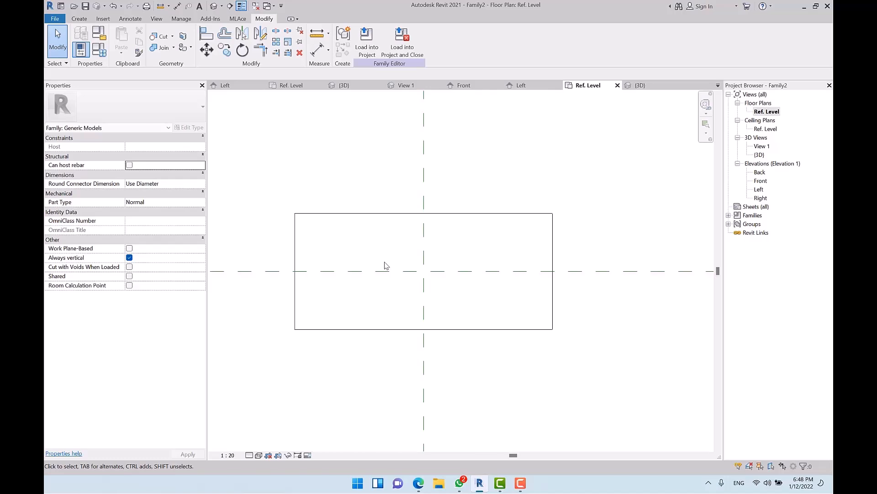
pyautogui.scroll(-3, 325, 270)
# Step: Enter Edit Extrusion and delete the Width/EQ and Depth/EQ dimension pairs
pyautogui.doubleClick(400, 240)
pyautogui.scroll(-1, 354, 258)
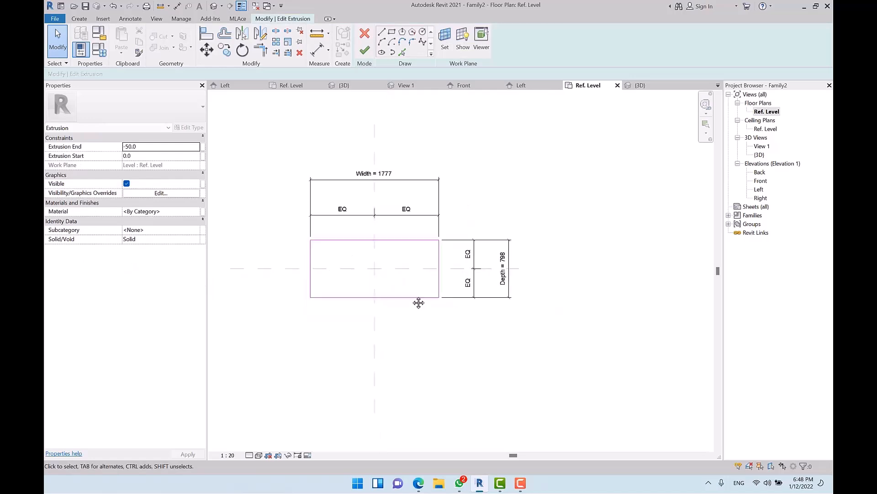
pyautogui.moveTo(422, 308); pyautogui.dragTo(408, 294, button='middle')
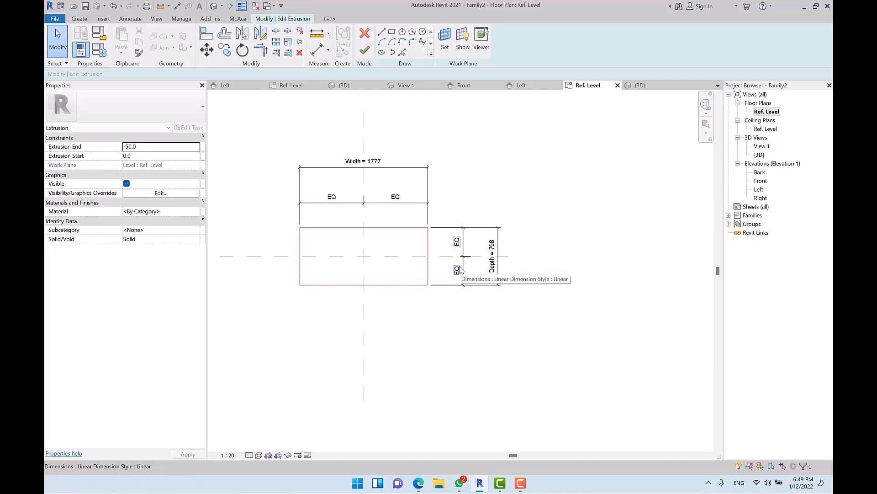
pyautogui.scroll(1, 401, 224)
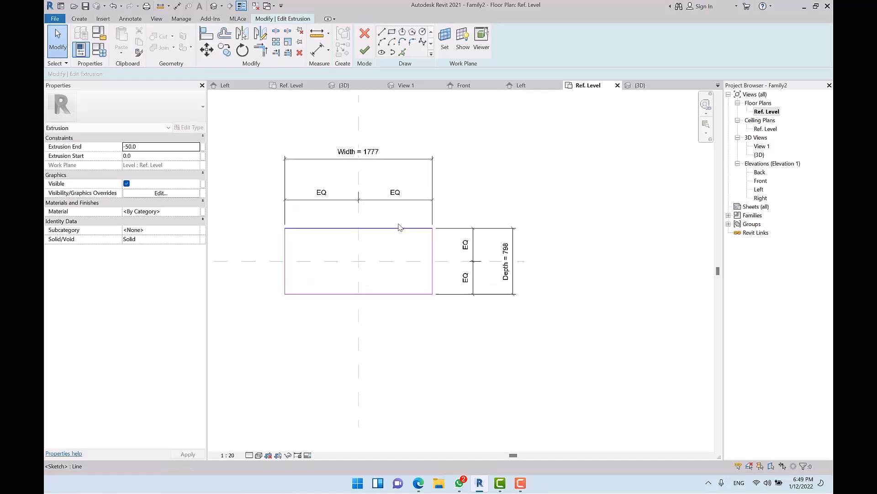
pyautogui.moveTo(465, 134); pyautogui.dragTo(412, 216)
pyautogui.press('Delete')
pyautogui.moveTo(529, 209); pyautogui.dragTo(472, 246)
pyautogui.press('Delete')
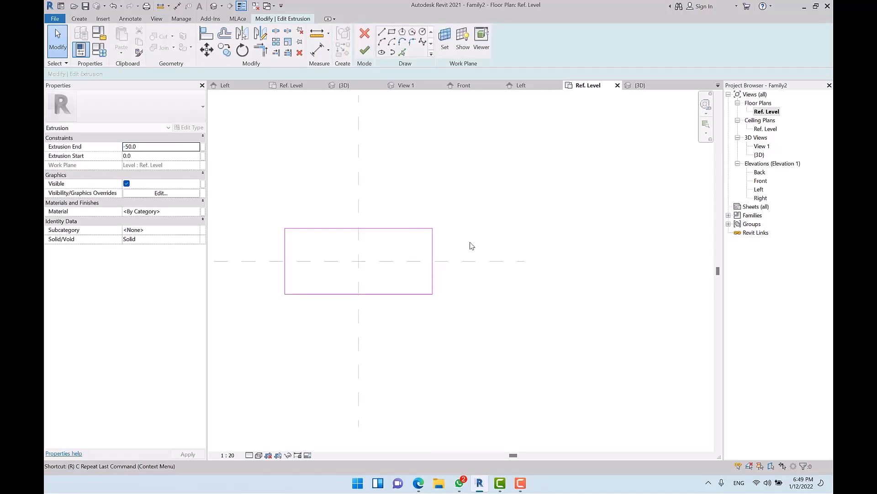
# Step: Draw vertical reference planes on the rectangle's left and right edges and move them outward
pyautogui.press('r')
pyautogui.press('p')
pyautogui.click(284, 120)
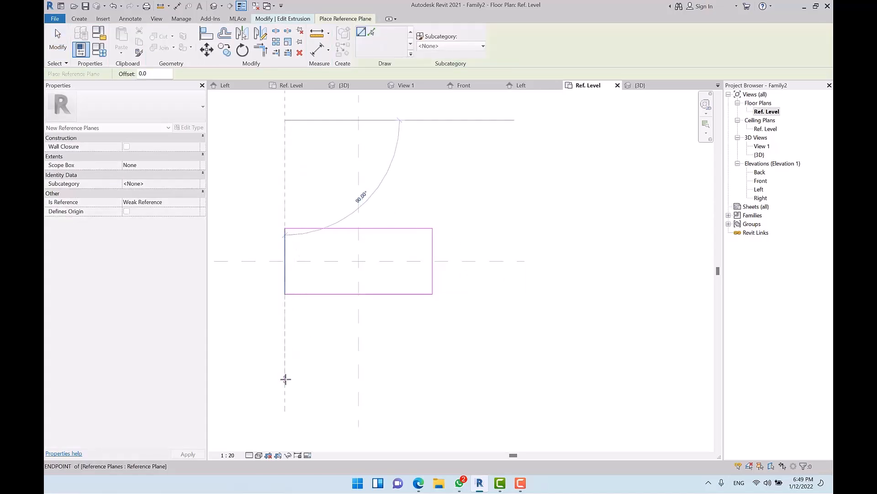
pyautogui.click(285, 378)
pyautogui.click(433, 136)
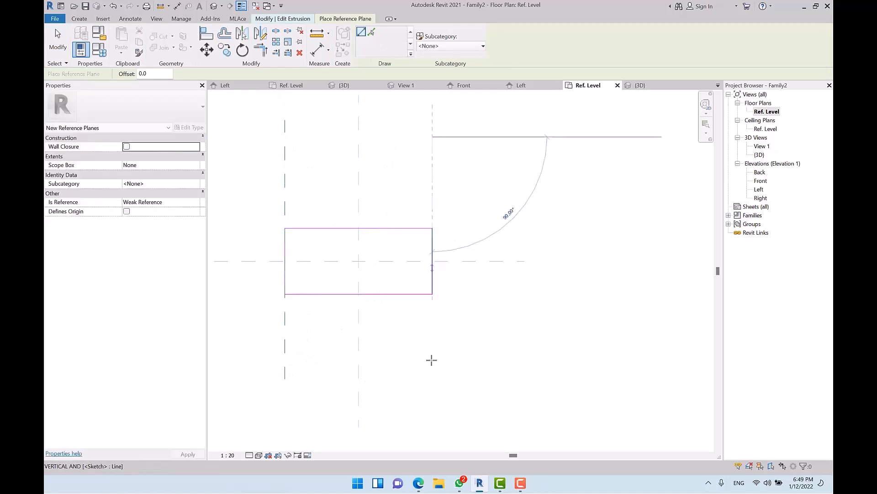
pyautogui.click(432, 390)
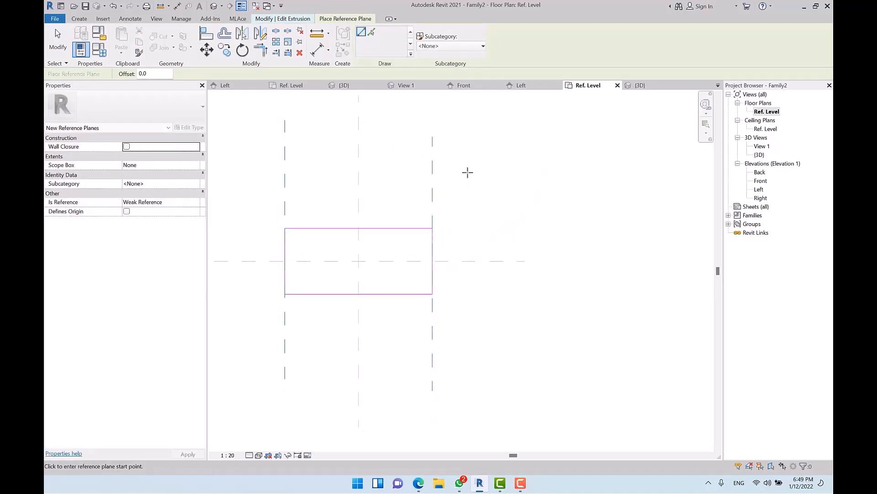
pyautogui.press('Escape')
pyautogui.press('Escape')
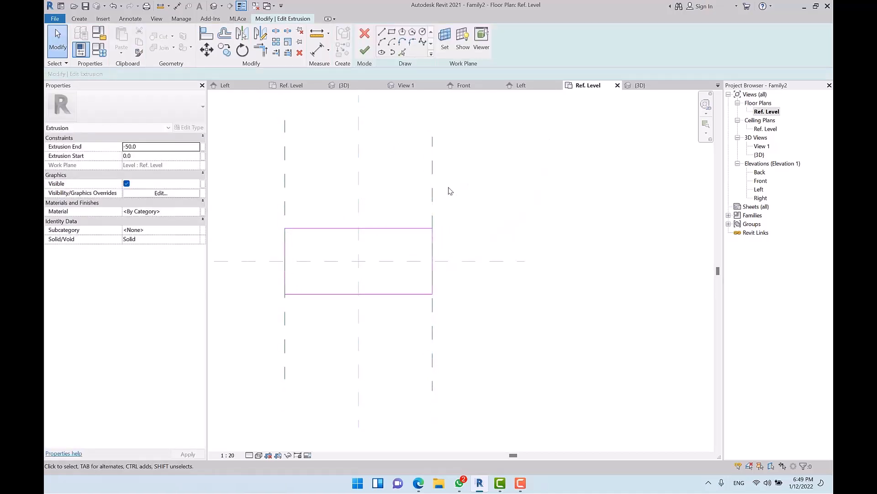
pyautogui.click(285, 192)
pyautogui.moveTo(284, 192)
pyautogui.mouseDown()
pyautogui.moveTo(240, 199)
pyautogui.moveTo(249, 200)
pyautogui.mouseUp()
pyautogui.moveTo(433, 204); pyautogui.dragTo(449, 204)
pyautogui.click(531, 213)
# Step: Equalise the left and right planes about the centre and add the overall 2177 width dimension
pyautogui.press('d')
pyautogui.press('i')
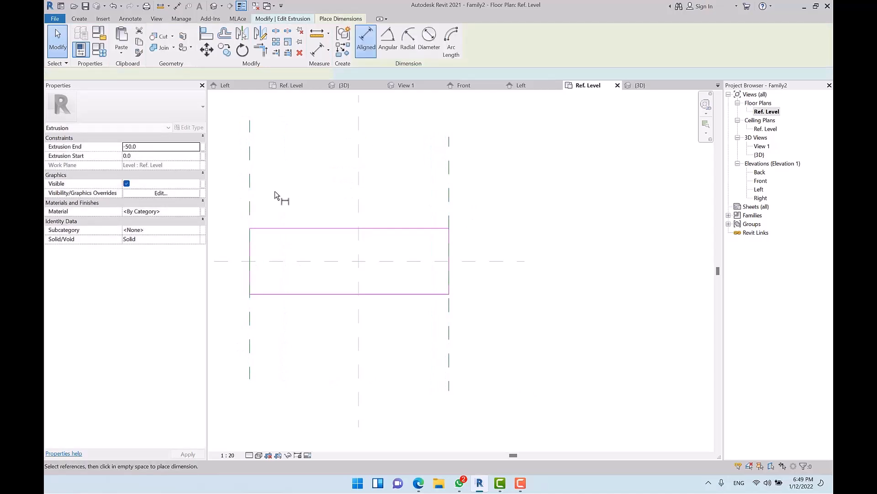
pyautogui.click(250, 198)
pyautogui.click(358, 200)
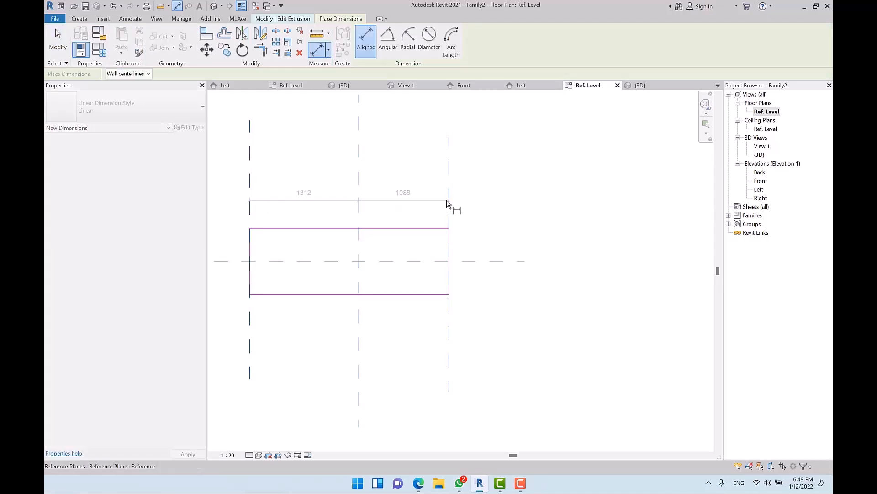
pyautogui.click(449, 201)
pyautogui.click(408, 197)
pyautogui.click(349, 175)
pyautogui.click(267, 158)
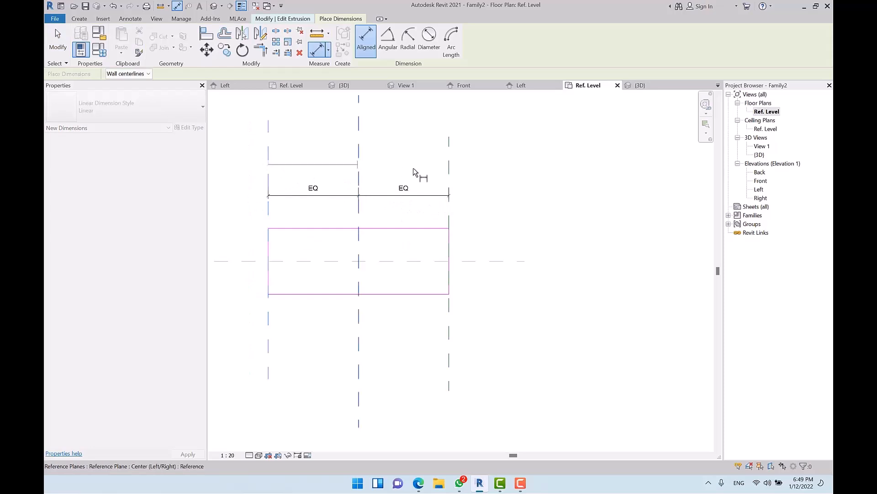
pyautogui.click(449, 171)
pyautogui.click(411, 163)
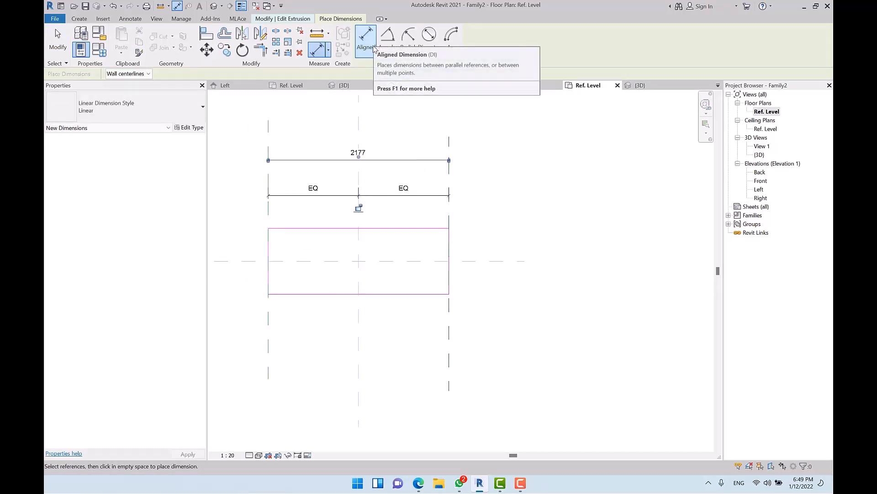
pyautogui.click(437, 229)
pyautogui.click(435, 261)
pyautogui.click(428, 294)
pyautogui.press('Escape')
pyautogui.press('Escape')
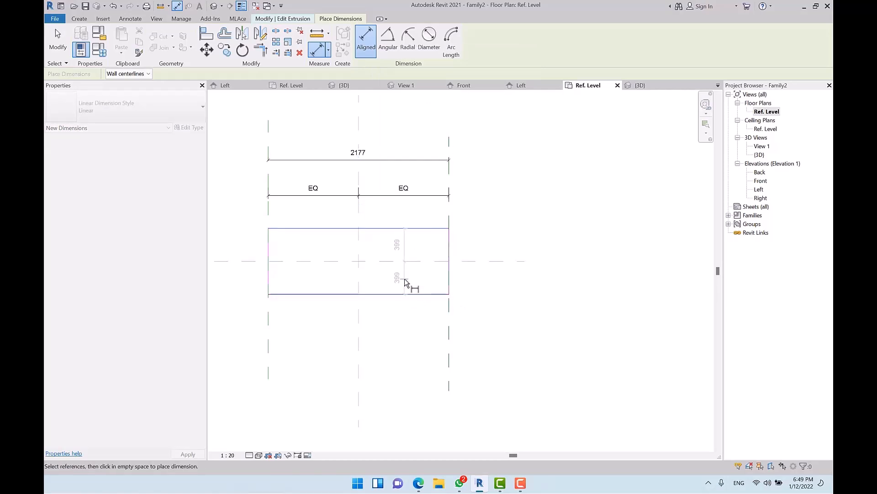
# Step: Draw horizontal reference planes along the rectangle's top and bottom edges
pyautogui.press('r')
pyautogui.press('p')
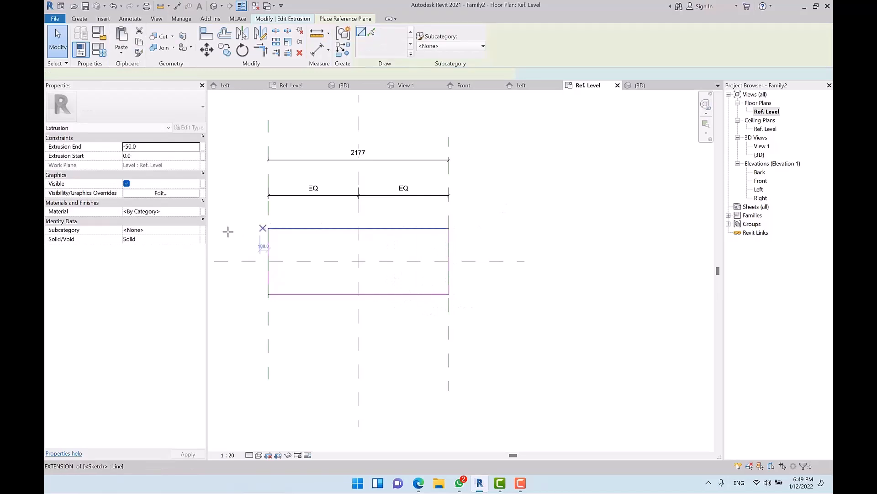
pyautogui.click(225, 228)
pyautogui.click(555, 227)
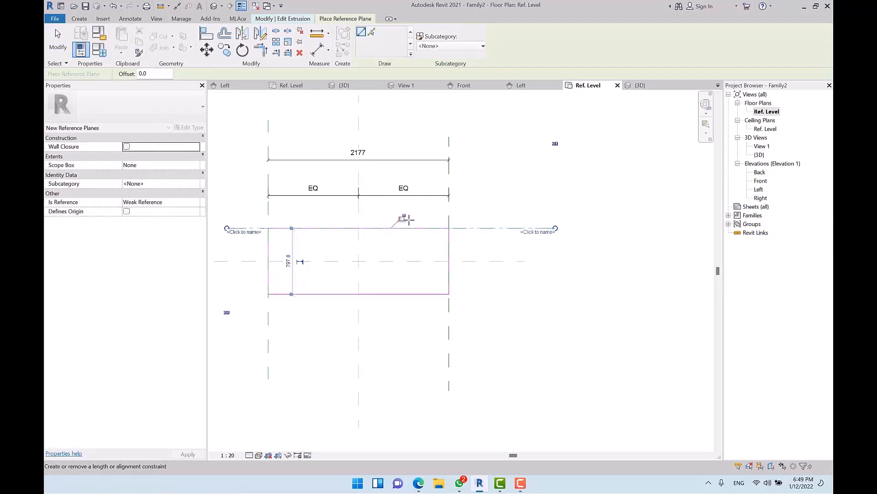
pyautogui.click(227, 294)
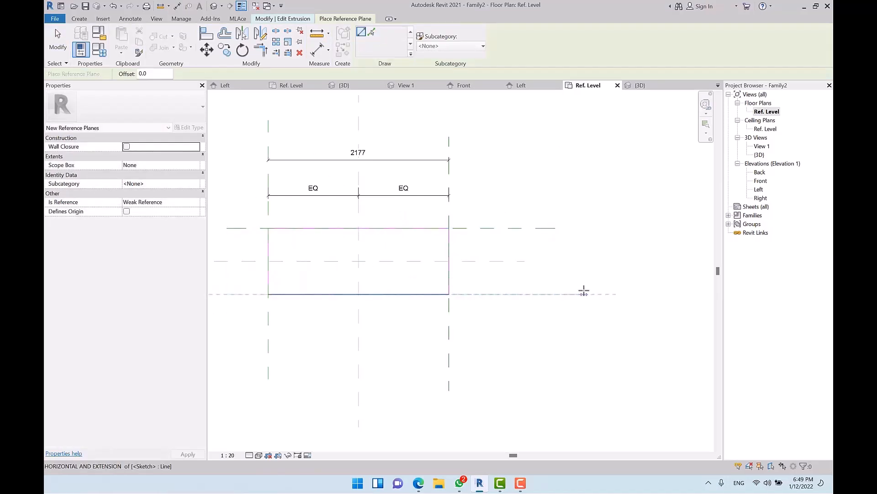
pyautogui.click(550, 294)
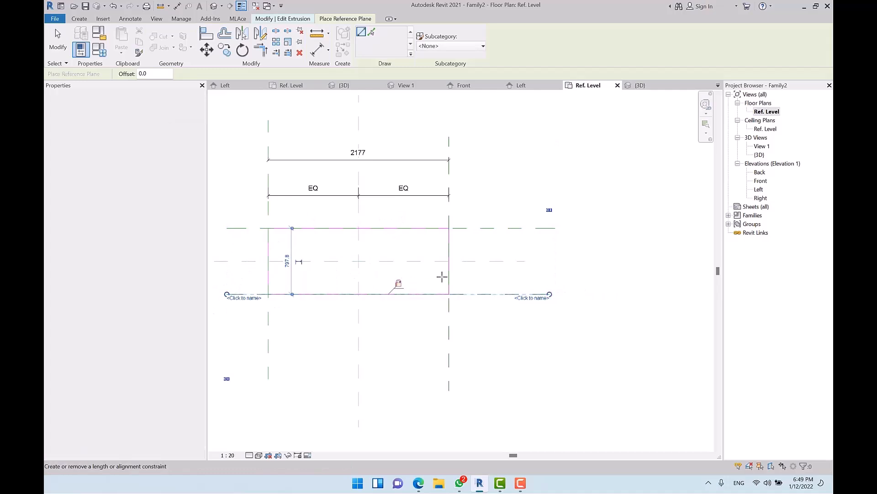
pyautogui.press('Escape')
pyautogui.press('Escape')
# Step: Equalise the top and bottom planes about the centre and add the overall 798 depth dimension
pyautogui.press('d')
pyautogui.press('i')
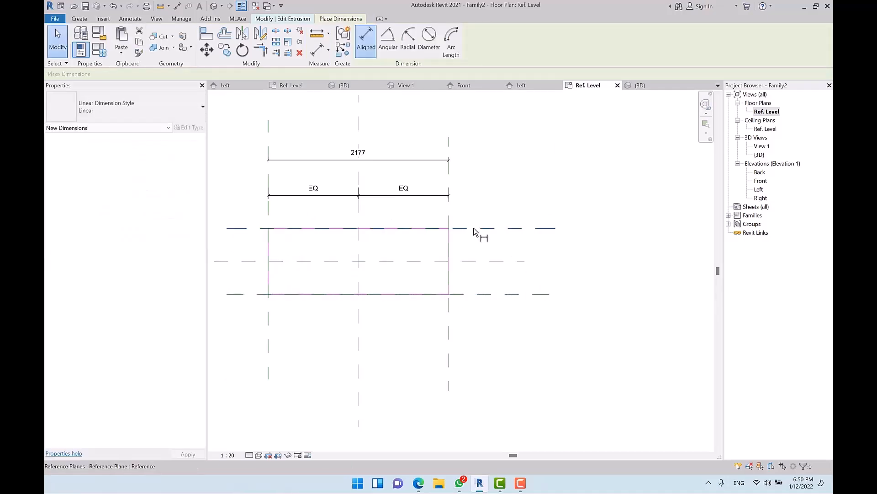
pyautogui.click(496, 228)
pyautogui.click(498, 296)
pyautogui.click(498, 324)
pyautogui.click(520, 261)
pyautogui.click(518, 228)
pyautogui.click(519, 294)
pyautogui.click(530, 274)
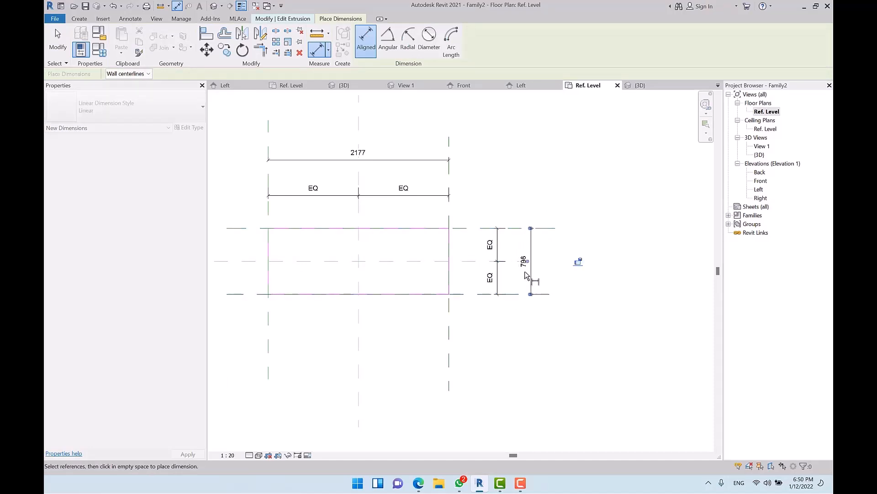
pyautogui.press('Escape')
pyautogui.press('Escape')
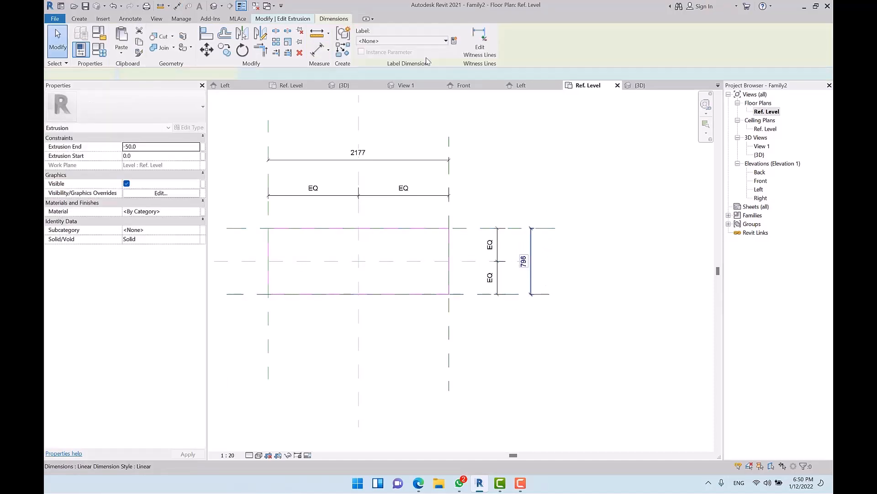
# Step: Label the vertical overall dimension Depth and the horizontal overall dimension Width
pyautogui.click(397, 42)
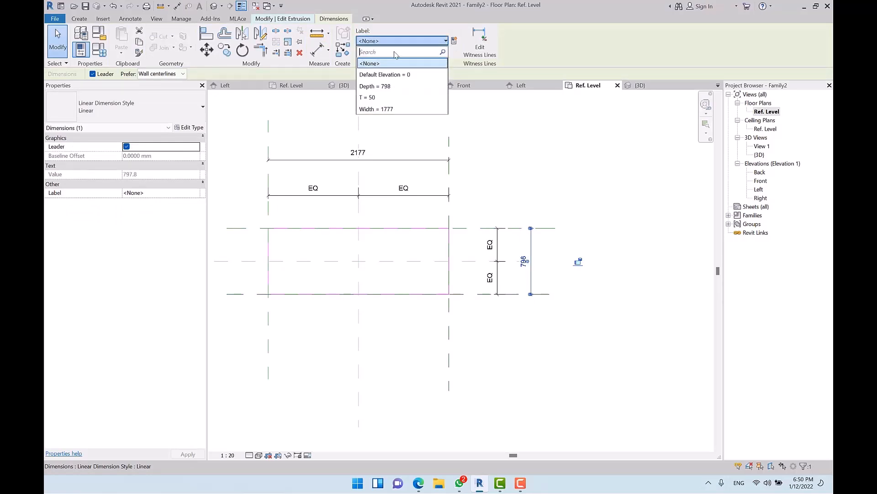
pyautogui.click(396, 86)
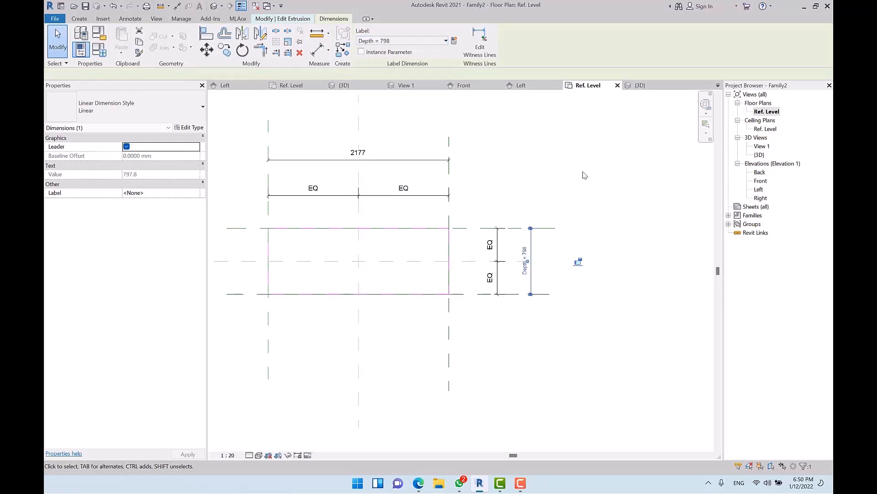
pyautogui.click(408, 161)
pyautogui.click(398, 42)
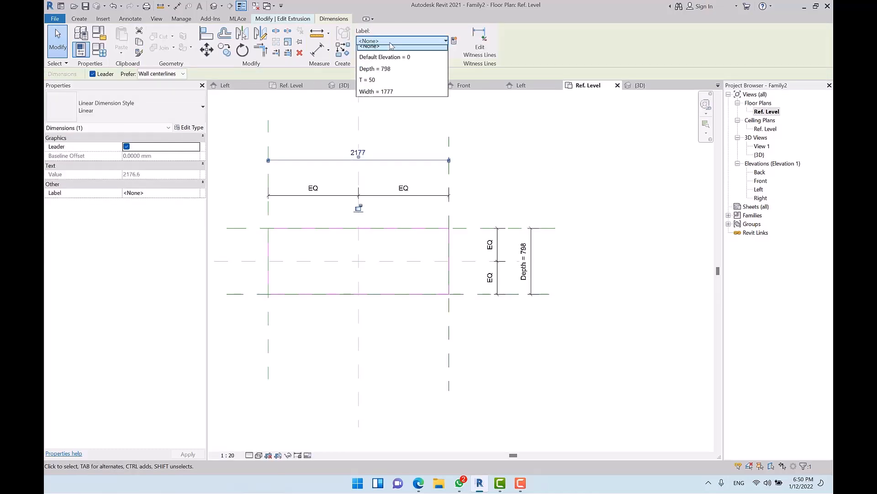
pyautogui.click(394, 110)
pyautogui.click(552, 166)
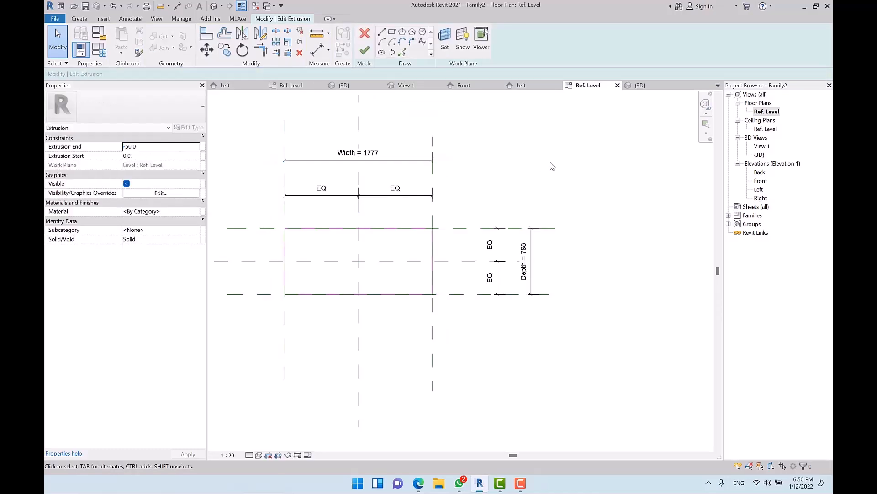
pyautogui.moveTo(476, 258); pyautogui.dragTo(519, 242, button='middle')
pyautogui.scroll(2, 415, 229)
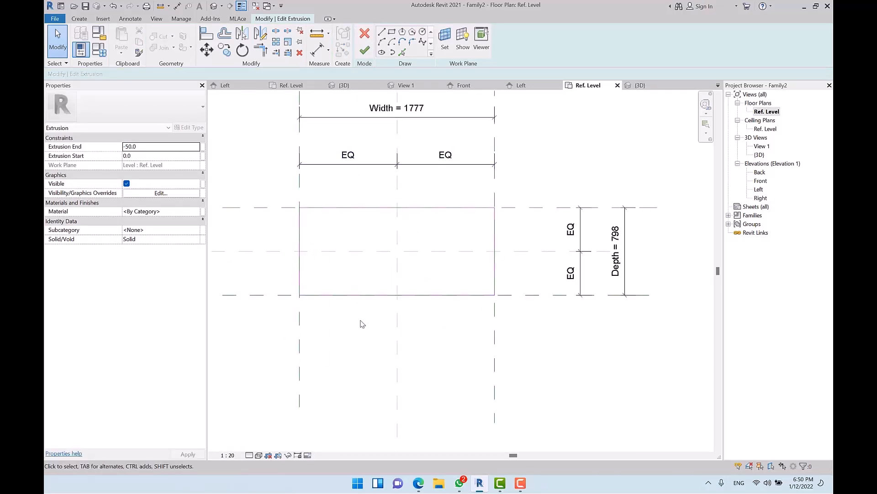
pyautogui.press('r')
pyautogui.press('p')
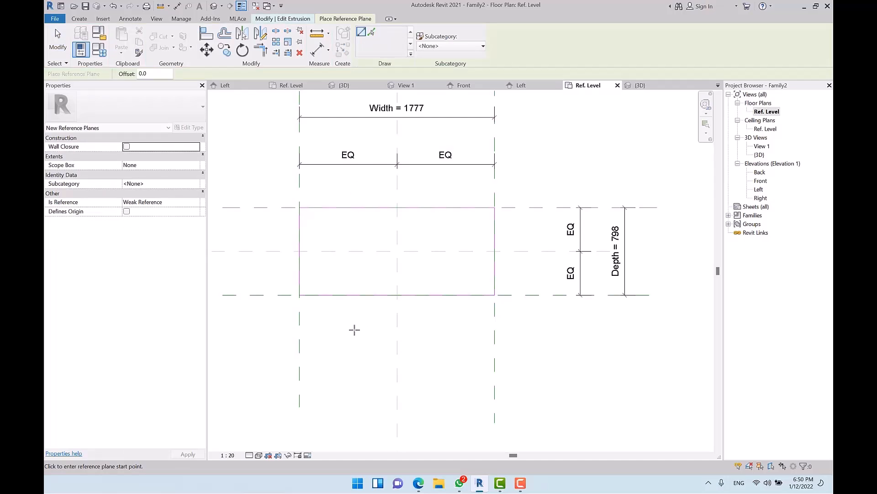
# Step: Draw two inner vertical reference planes across the panel
pyautogui.click(352, 181)
pyautogui.press('Escape')
pyautogui.press('Escape')
pyautogui.press('r')
pyautogui.press('p')
pyautogui.click(353, 183)
pyautogui.click(354, 366)
pyautogui.click(434, 184)
pyautogui.click(432, 388)
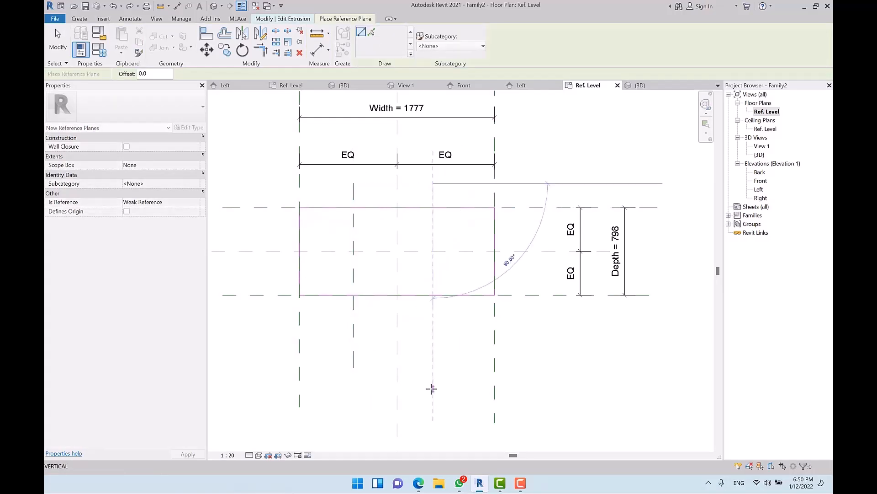
pyautogui.press('Escape')
pyautogui.press('Escape')
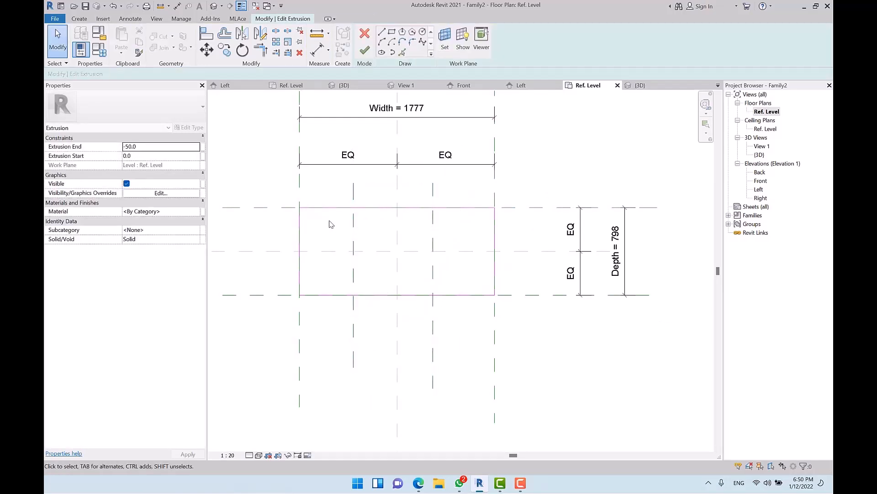
# Step: Dimension the left edge, two inner planes and right edge, and make the three width segments equal
pyautogui.press('d')
pyautogui.press('i')
pyautogui.click(300, 185)
pyautogui.click(353, 189)
pyautogui.click(433, 189)
pyautogui.click(495, 190)
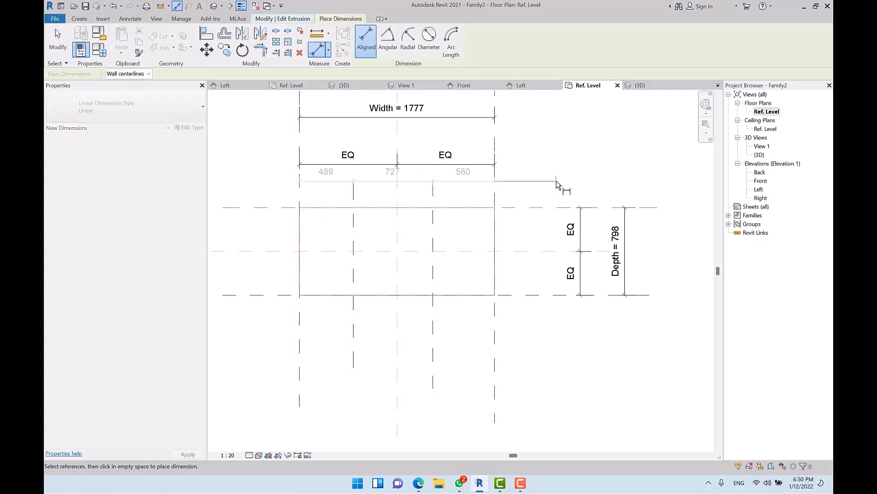
pyautogui.click(558, 190)
pyautogui.click(397, 161)
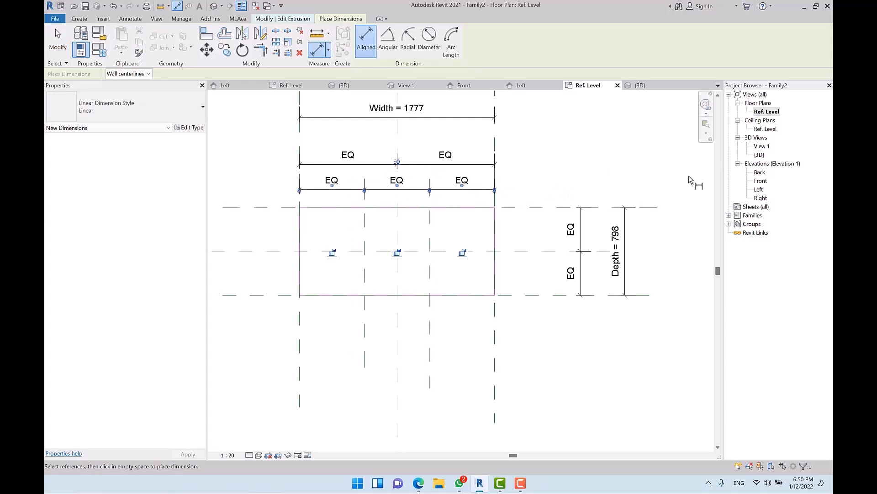
pyautogui.press('Escape')
pyautogui.press('Escape')
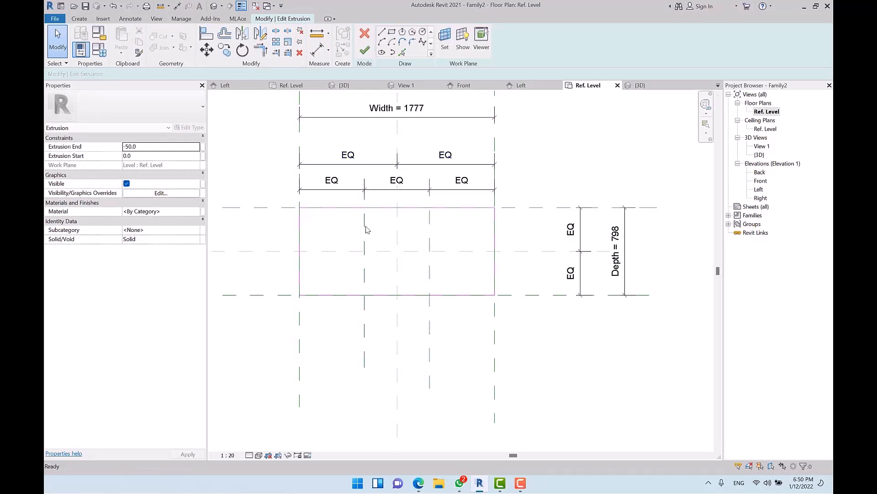
# Step: Draw two horizontal reference planes across the panel
pyautogui.press('r')
pyautogui.press('p')
pyautogui.click(232, 226)
pyautogui.click(512, 226)
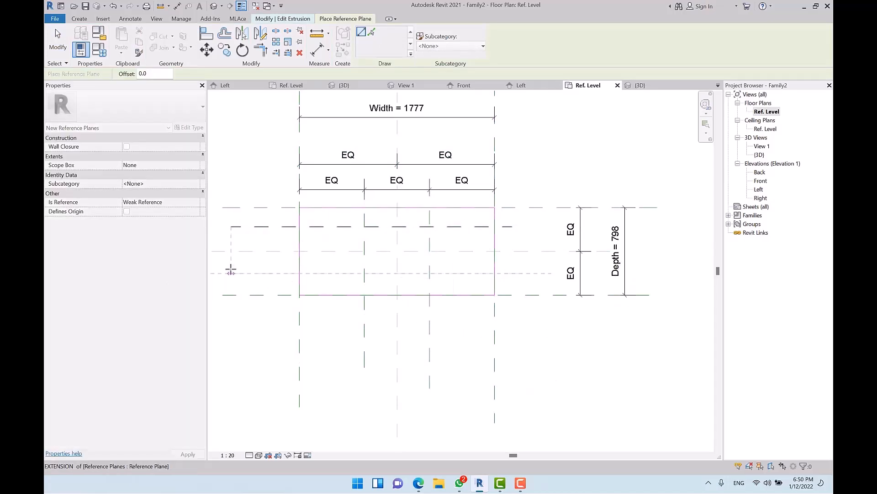
pyautogui.click(229, 269)
pyautogui.press('Escape')
# Step: Dimension the top edge, two inner planes and bottom edge, and make the three depth segments equal
pyautogui.press('d')
pyautogui.press('i')
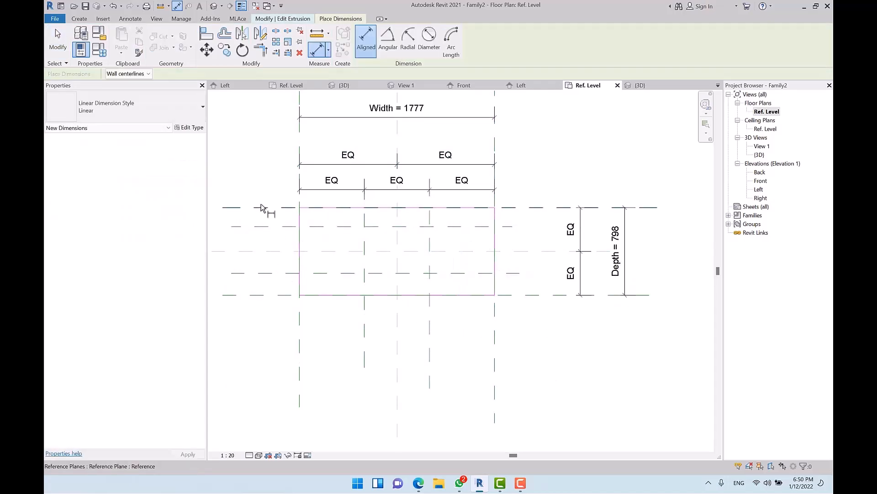
pyautogui.click(261, 207)
pyautogui.click(258, 226)
pyautogui.click(257, 273)
pyautogui.click(256, 295)
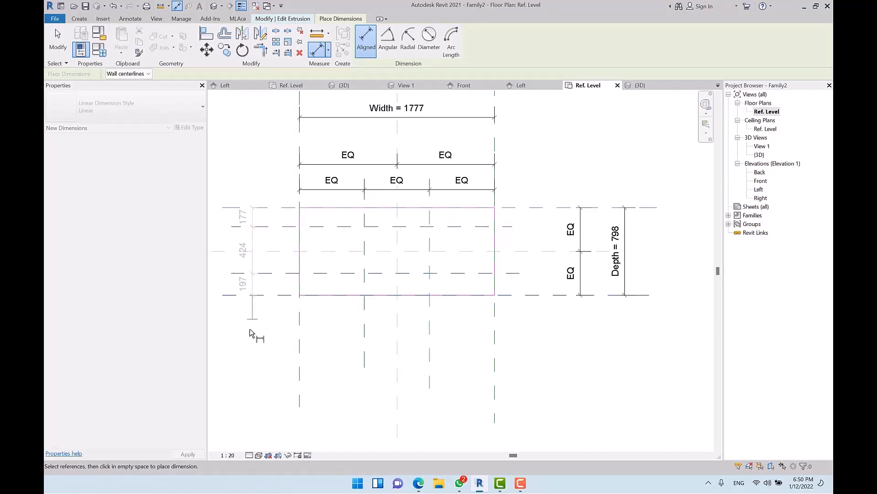
pyautogui.click(249, 326)
pyautogui.click(277, 251)
pyautogui.press('Escape')
pyautogui.press('Escape')
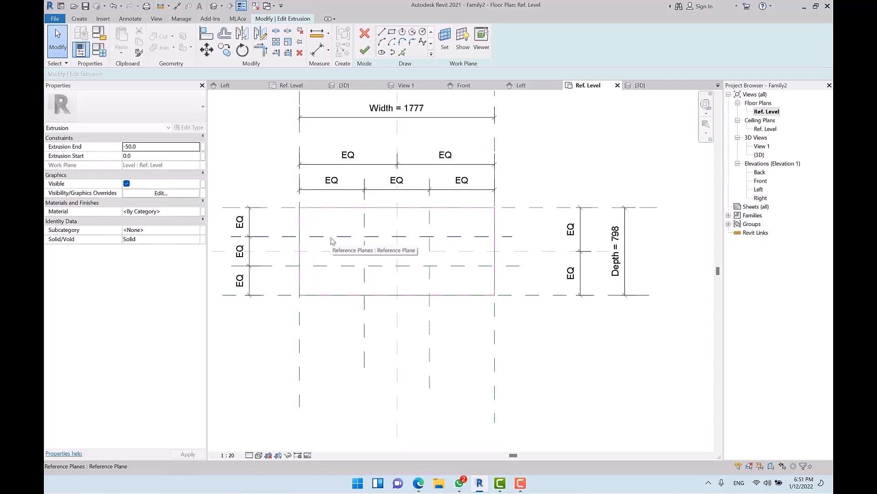
# Step: Sketch a 60 radius circle centred on an interior reference-plane intersection
pyautogui.scroll(2, 372, 157)
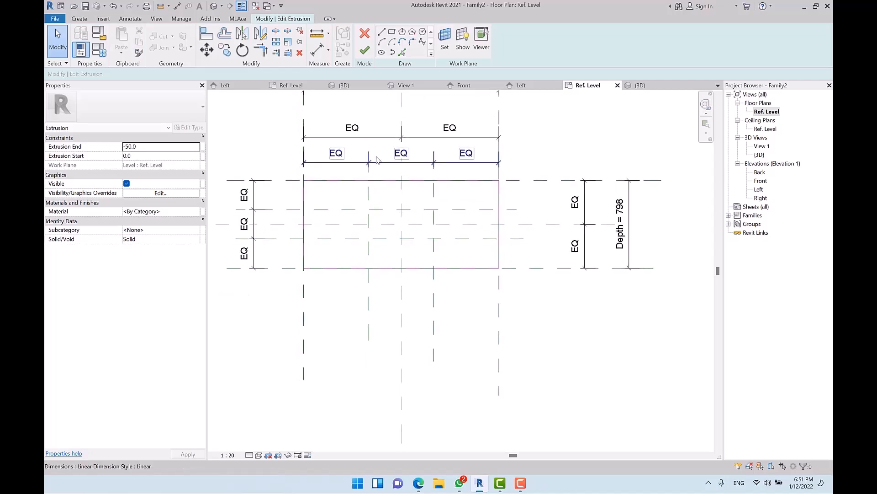
pyautogui.click(423, 32)
pyautogui.scroll(2, 368, 221)
pyautogui.click(364, 218)
pyautogui.click(376, 204)
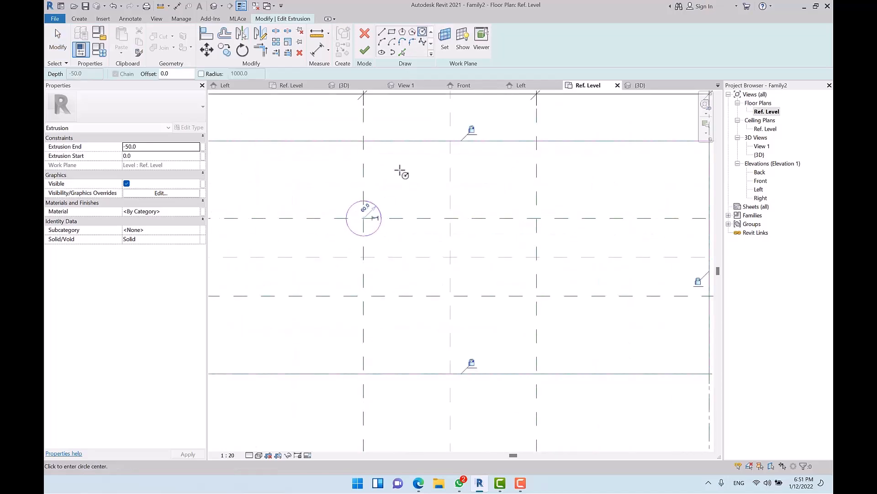
pyautogui.scroll(3, 382, 225)
pyautogui.press('Escape')
pyautogui.press('Escape')
pyautogui.scroll(-2, 402, 208)
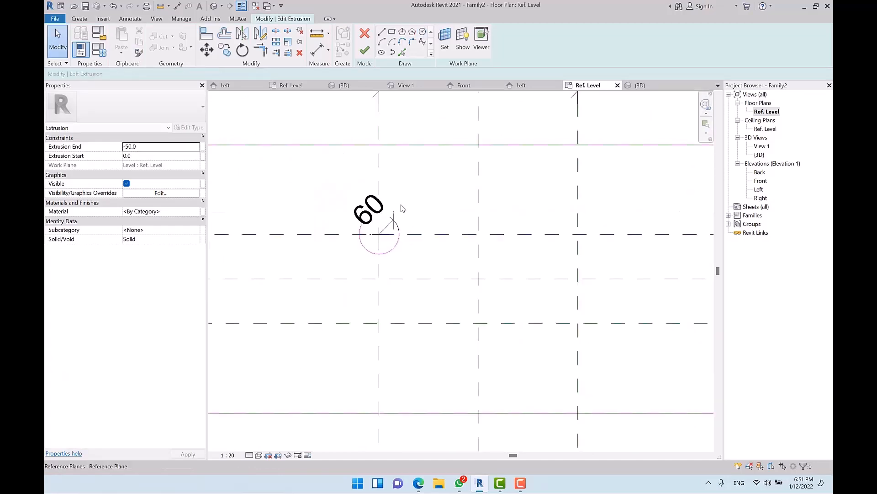
# Step: Label the circle's radius with a new parameter 'Hole R' and temporarily hide that dimension
pyautogui.click(370, 209)
pyautogui.click(454, 40)
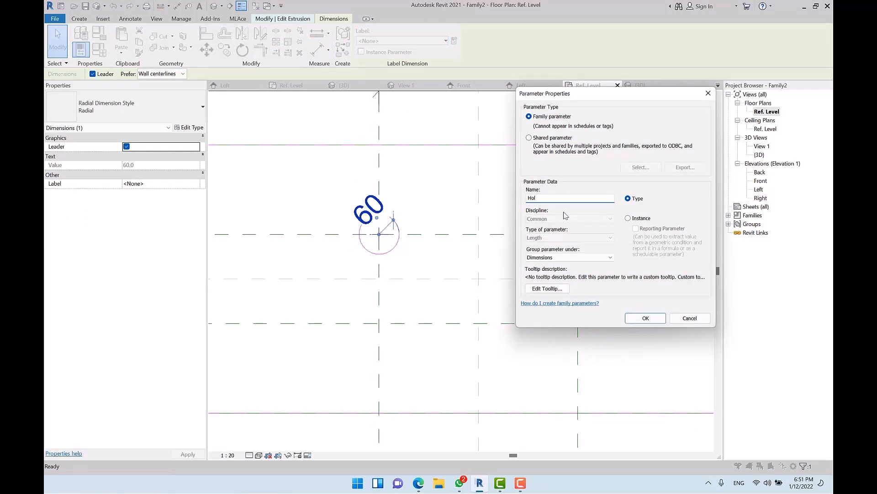
pyautogui.write('Hole R')
pyautogui.press('Return')
pyautogui.press('Escape')
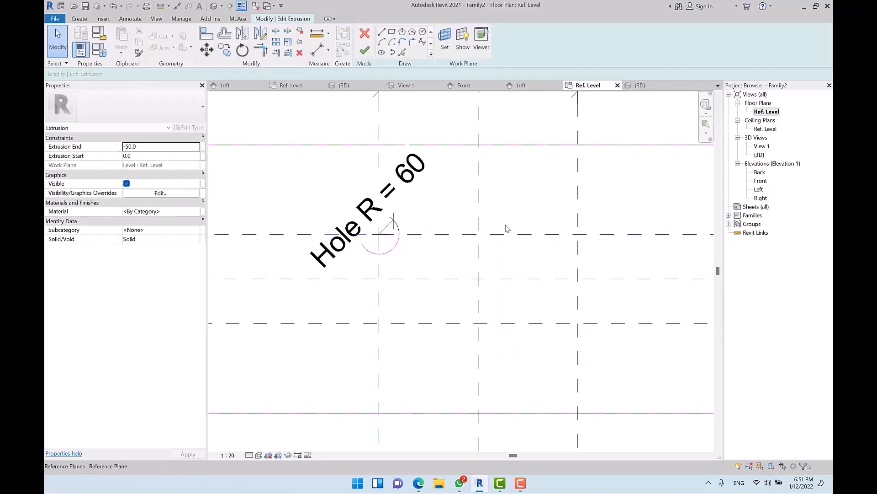
pyautogui.scroll(-2, 539, 234)
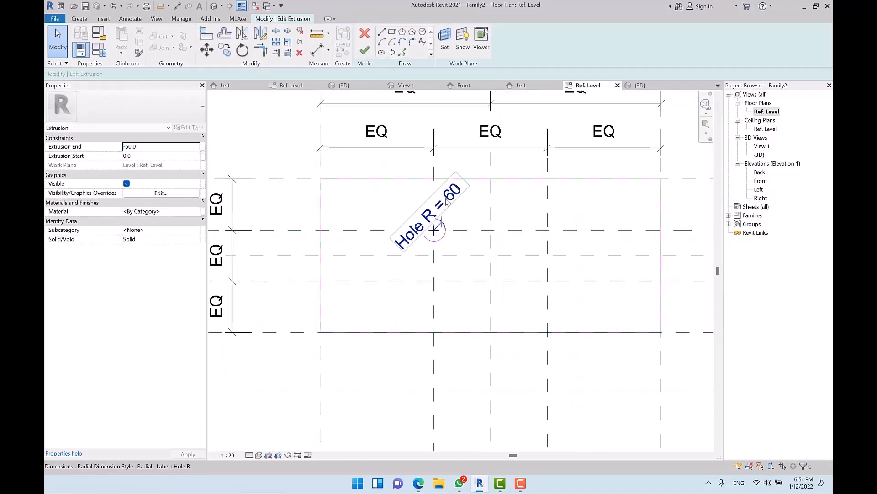
pyautogui.click(452, 220)
pyautogui.press('h')
pyautogui.press('h')
pyautogui.scroll(2, 457, 244)
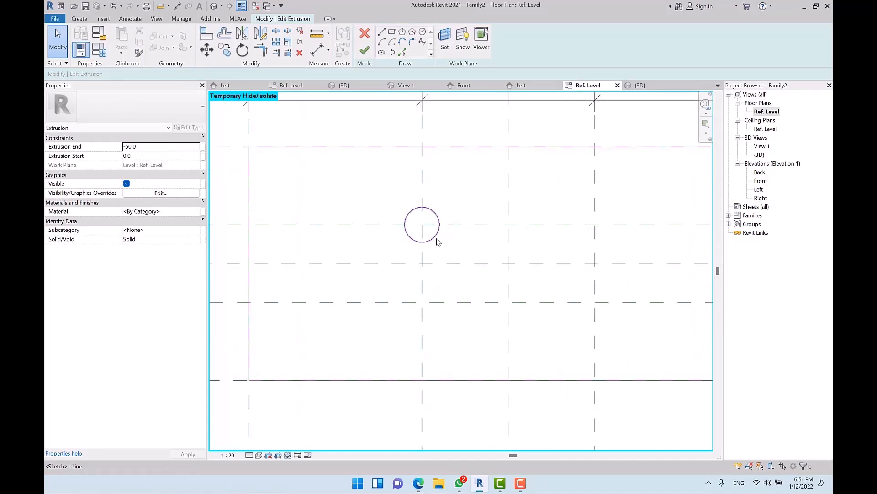
# Step: In Family Types, flex Width to 2000 and Depth to 900, applying each, then accept
pyautogui.scroll(-1, 439, 242)
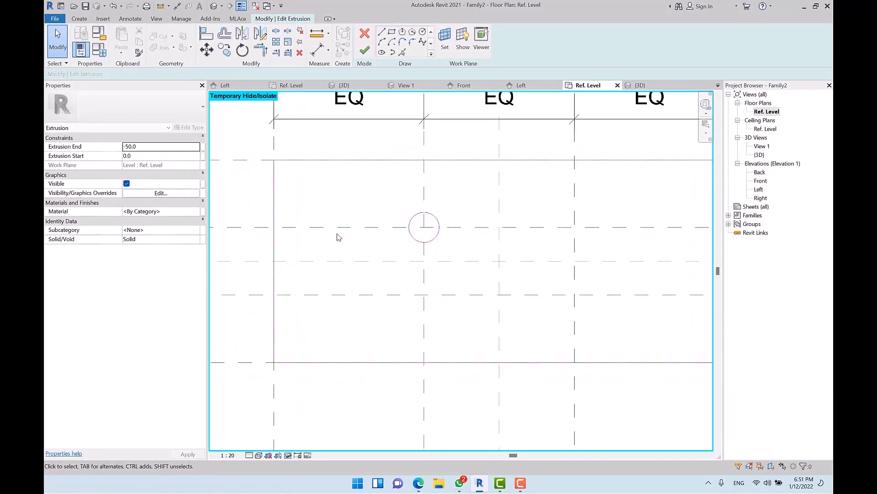
pyautogui.scroll(-4, 338, 238)
pyautogui.click(99, 49)
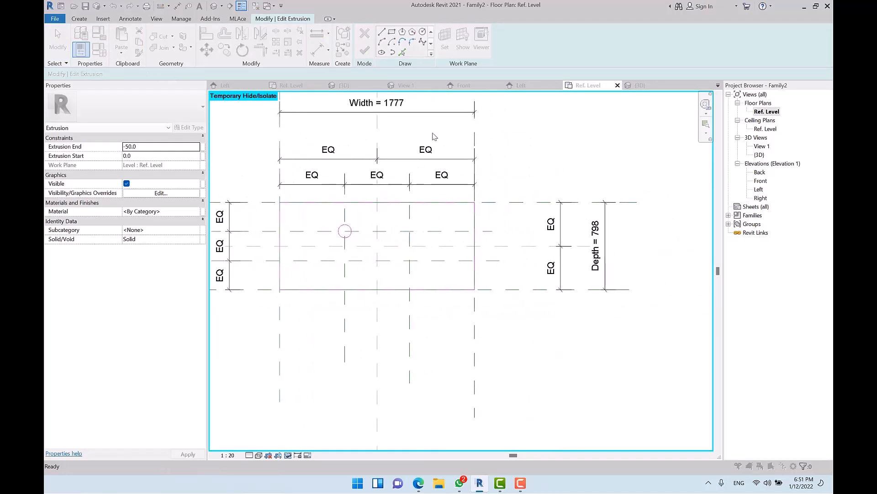
pyautogui.click(665, 174)
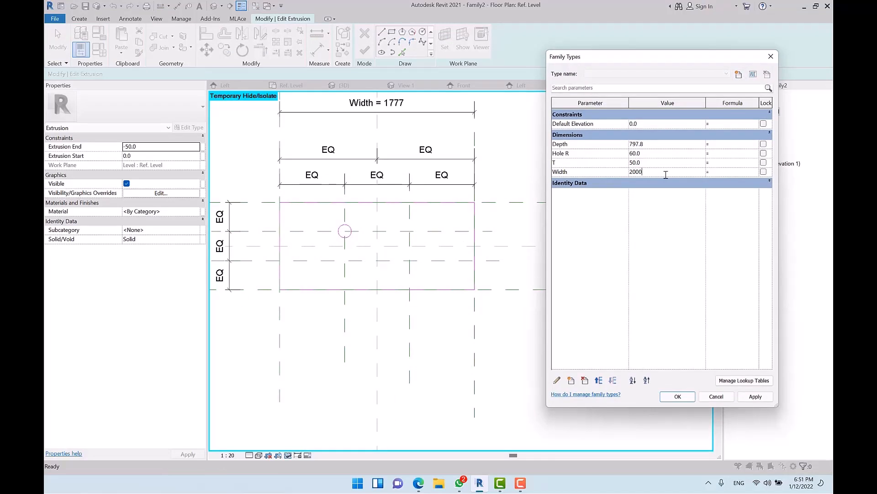
pyautogui.click(759, 396)
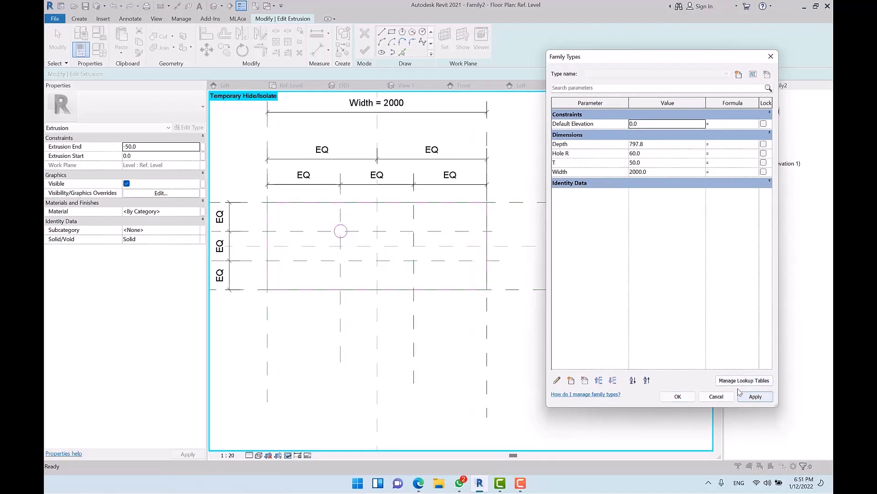
pyautogui.click(674, 146)
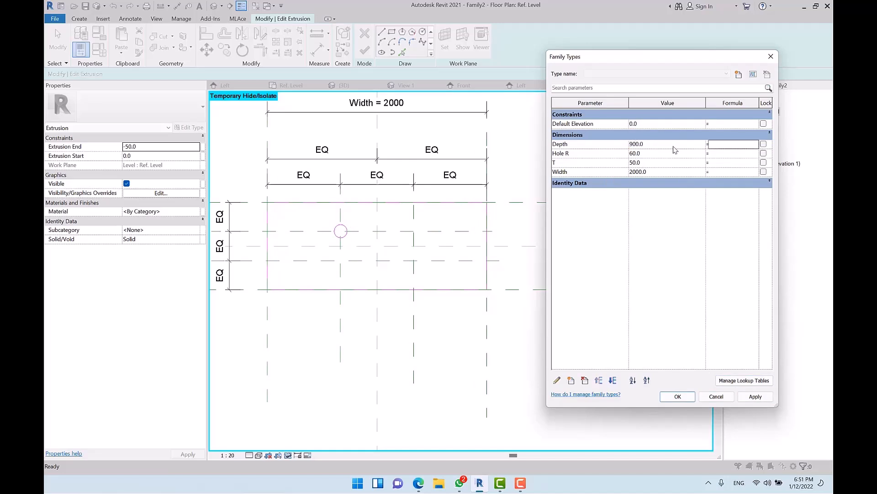
pyautogui.click(755, 397)
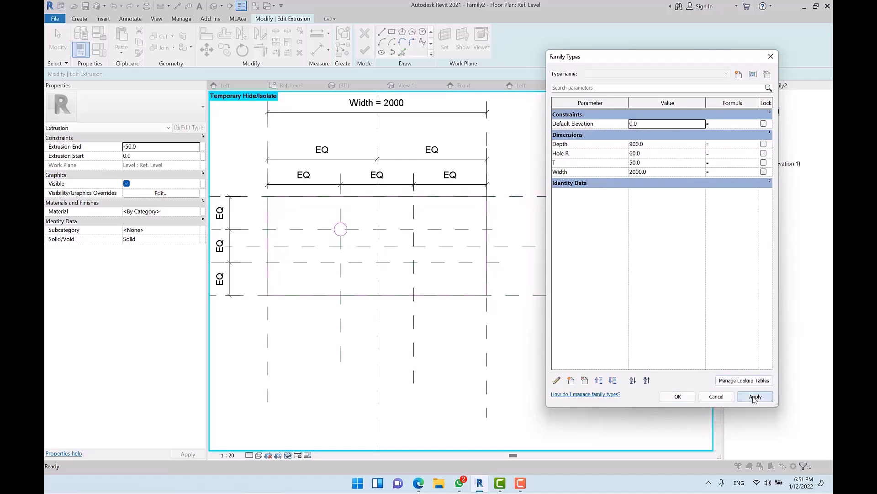
pyautogui.click(678, 397)
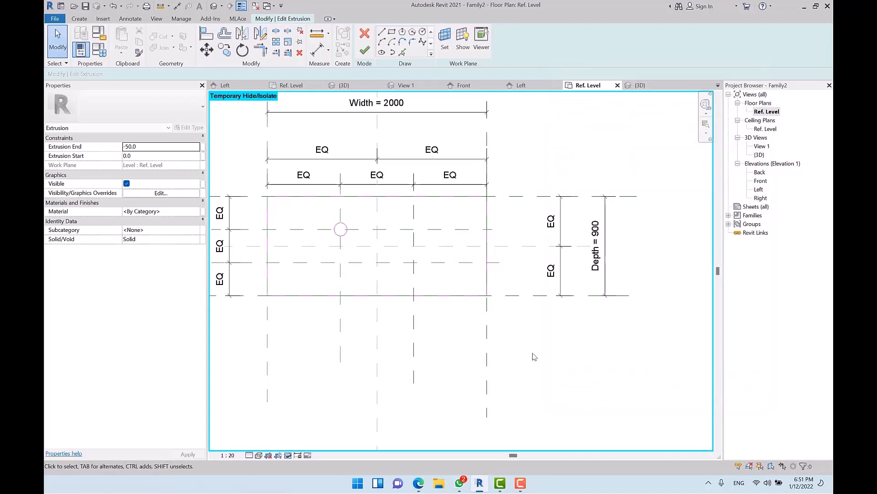
pyautogui.scroll(4, 305, 248)
pyautogui.scroll(1, 334, 247)
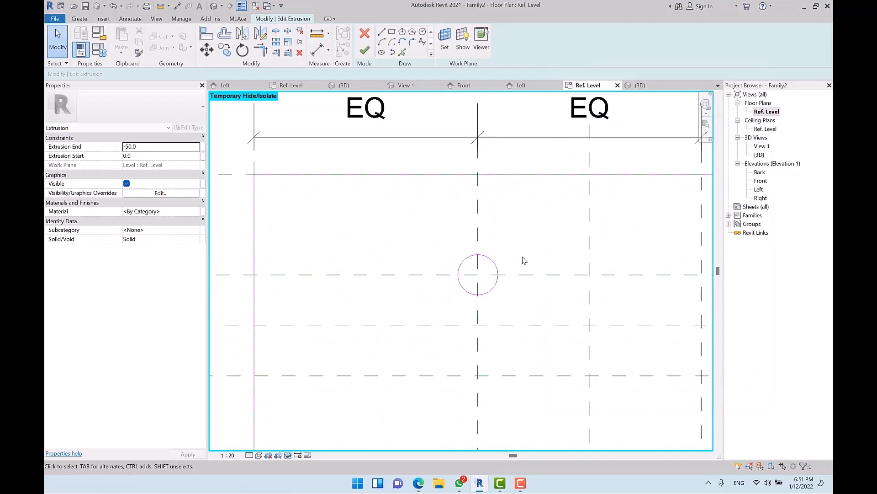
# Step: Turn on Center Mark Visible for the hole's sketch circle
pyautogui.click(491, 259)
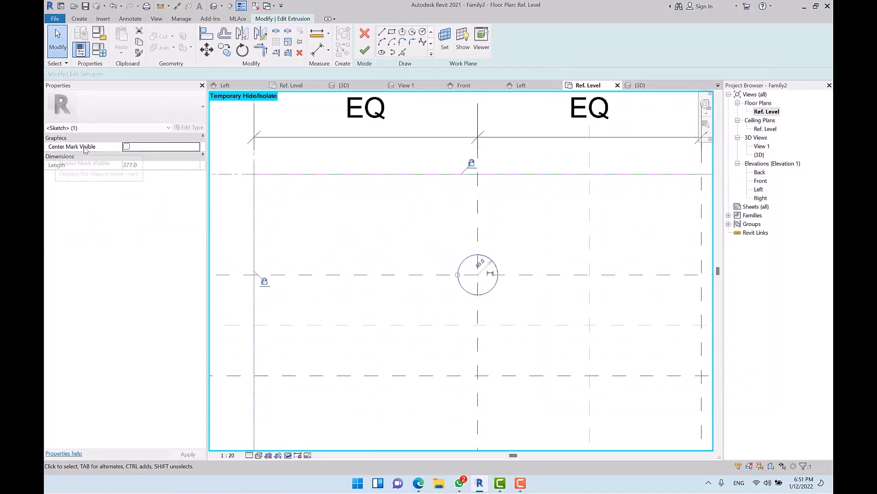
pyautogui.click(126, 147)
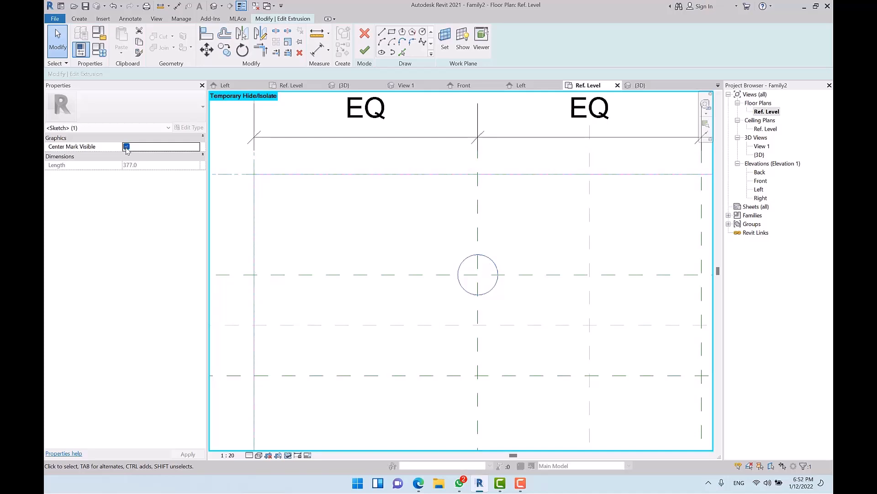
pyautogui.scroll(3, 496, 283)
pyautogui.click(439, 239)
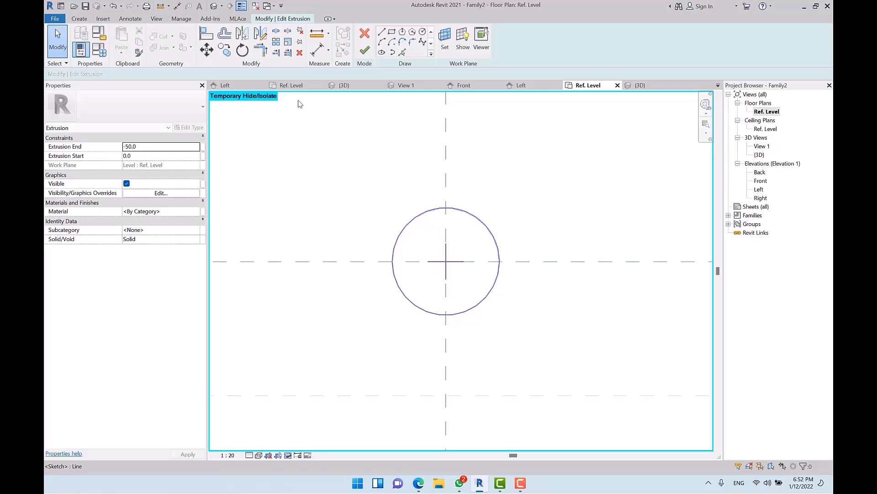
# Step: Align and lock the circle's centre to the vertical and horizontal reference planes
pyautogui.click(207, 33)
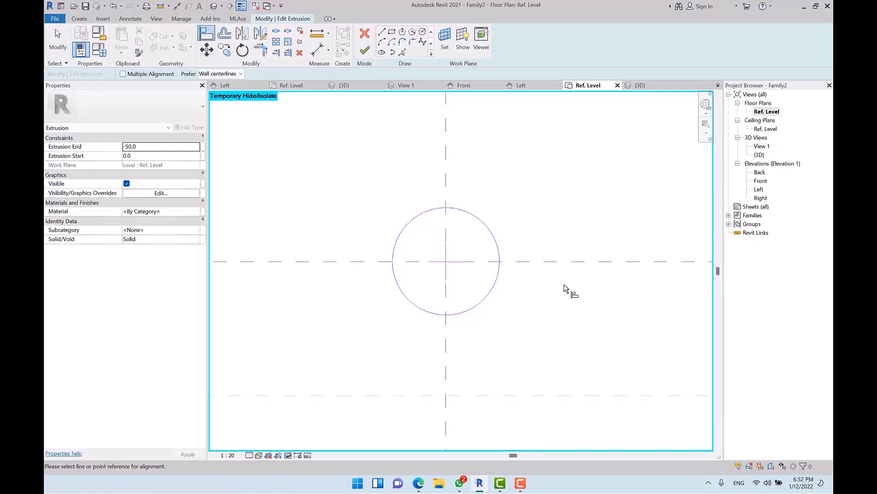
pyautogui.click(444, 133)
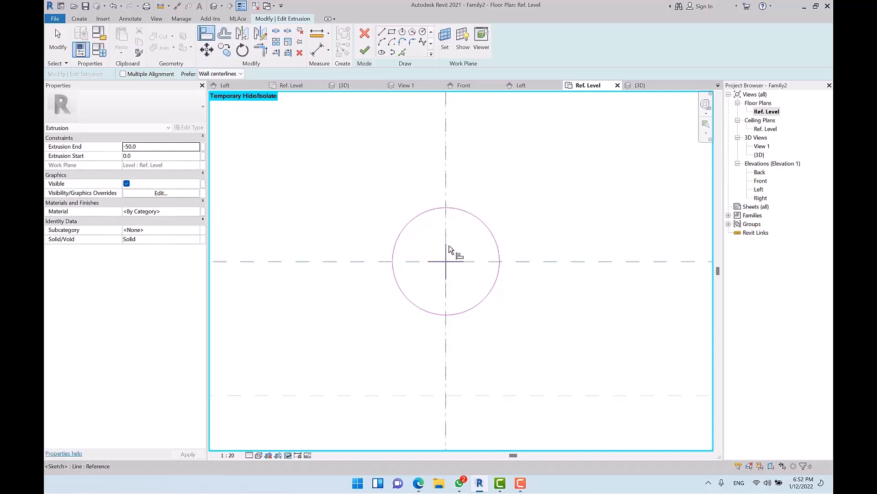
pyautogui.click(458, 282)
pyautogui.click(550, 262)
pyautogui.click(456, 262)
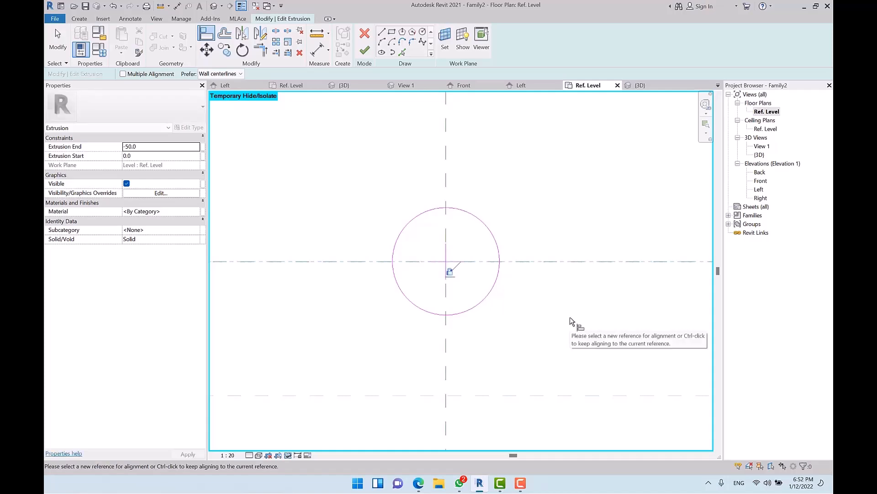
pyautogui.press('Escape')
# Step: Finish the extrusion sketch, leaving a solid panel with the circular hole
pyautogui.scroll(-5, 448, 265)
pyautogui.moveTo(448, 265); pyautogui.dragTo(466, 287, button='middle')
pyautogui.click(365, 50)
pyautogui.click(345, 193)
pyautogui.scroll(-1, 345, 194)
# Step: Set the slab's Width to 3000, Depth to 1200 and Hole R to 120 in Family Types
pyautogui.moveTo(510, 276); pyautogui.dragTo(424, 253, button='middle')
pyautogui.click(98, 48)
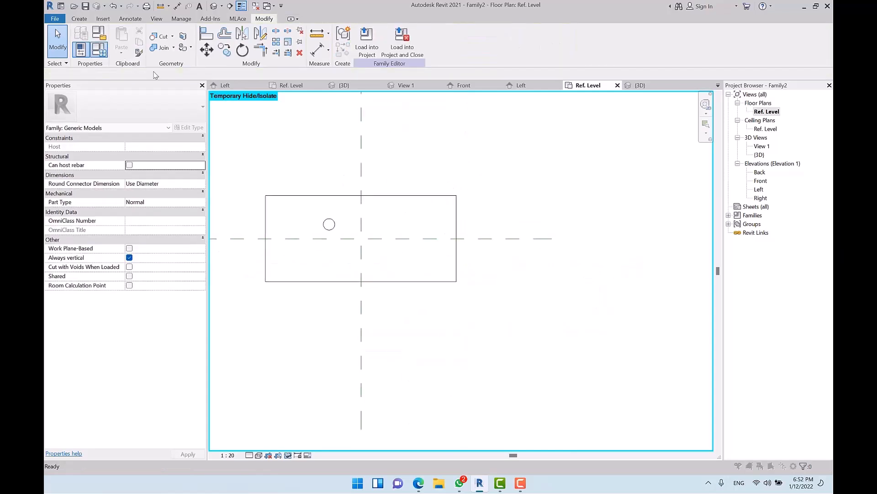
pyautogui.click(656, 172)
pyautogui.write('3000')
pyautogui.press('Tab')
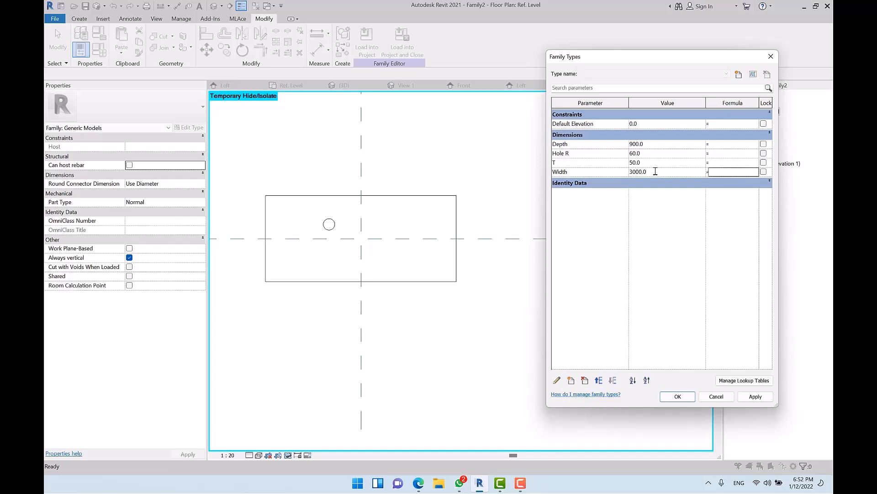
pyautogui.click(755, 397)
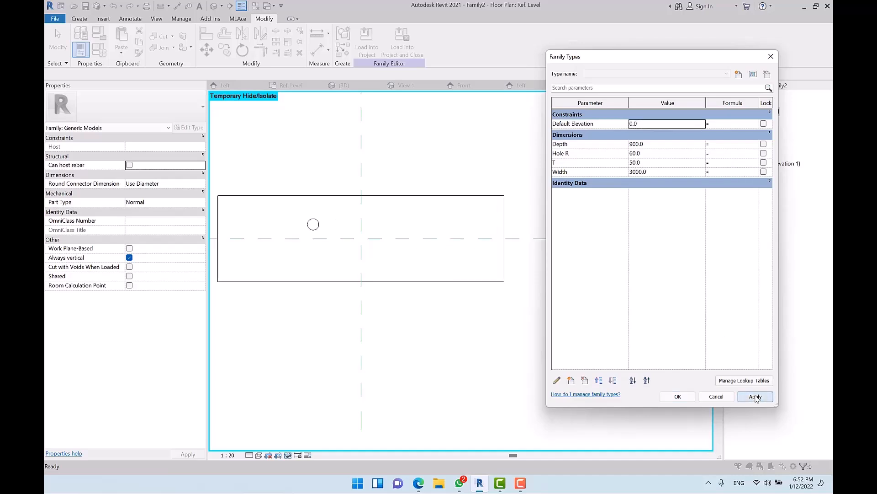
pyautogui.click(664, 145)
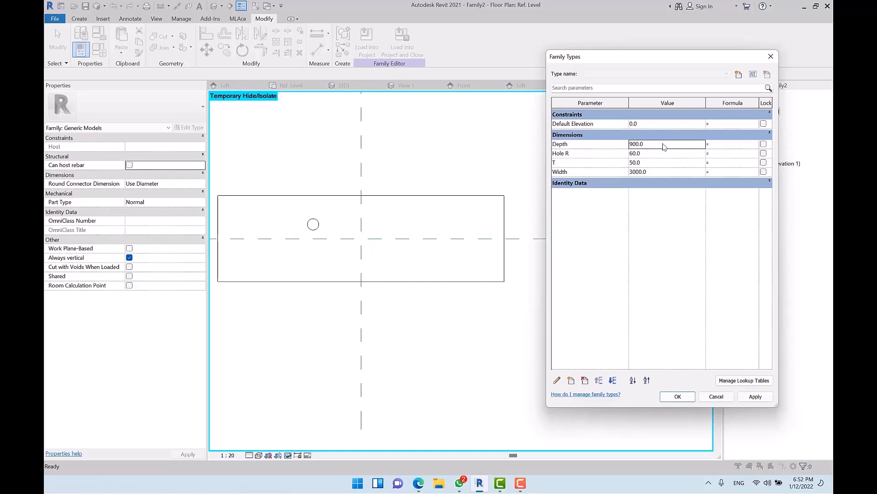
pyautogui.write('1200')
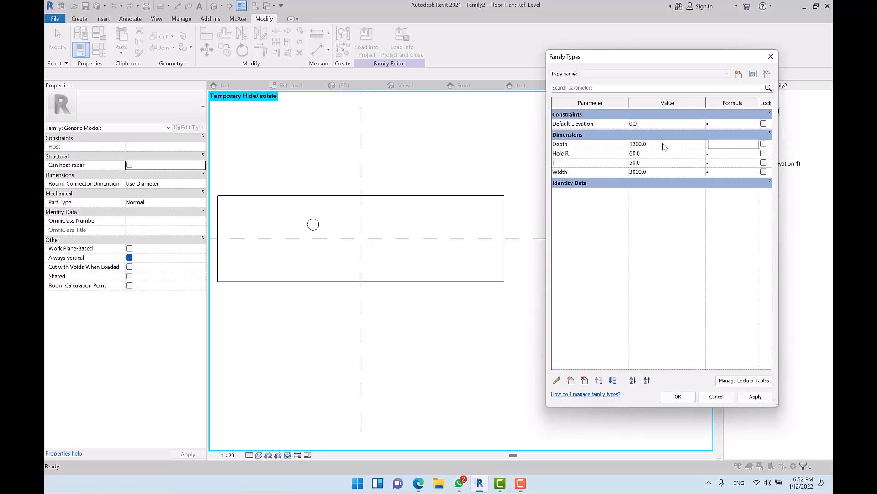
pyautogui.click(756, 396)
pyautogui.click(660, 154)
pyautogui.write('12')
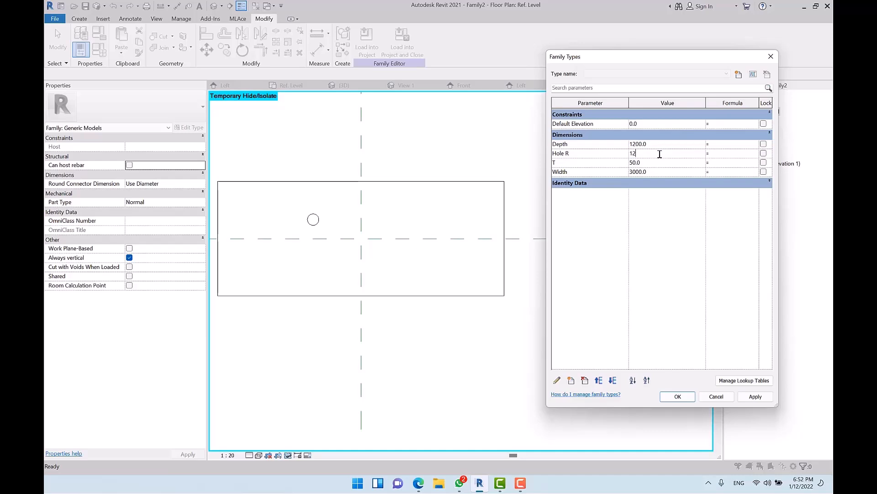
pyautogui.write('0')
pyautogui.press('Tab')
pyautogui.click(755, 397)
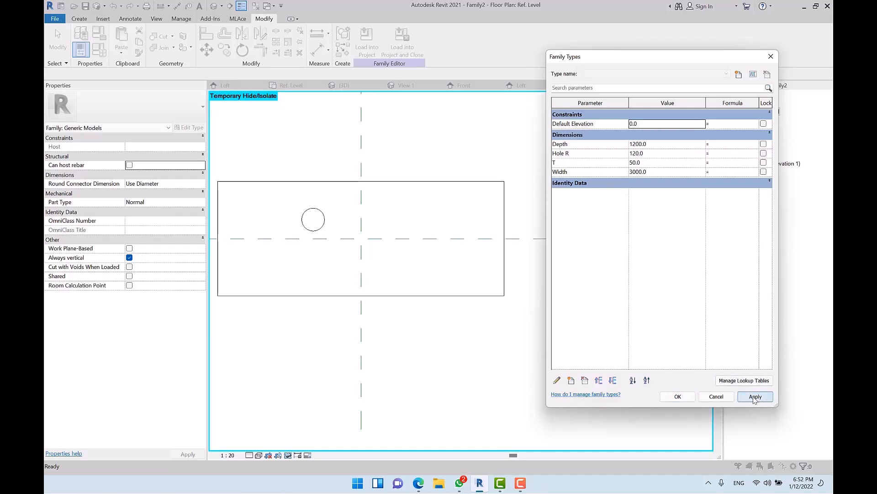
pyautogui.click(678, 396)
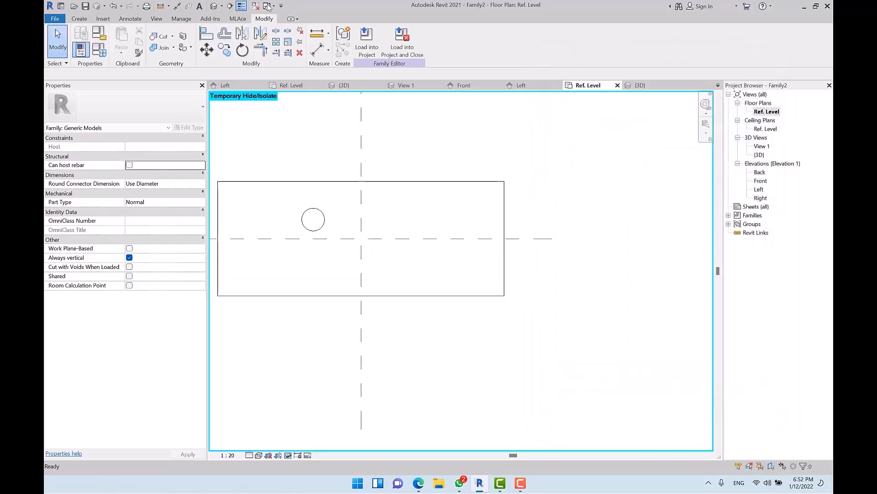
# Step: Show the slab in the default 3D view and set its thickness T to 80
pyautogui.click(214, 5)
pyautogui.keyDown('shift'); pyautogui.moveTo(366, 274); pyautogui.dragTo(323, 158, button='middle'); pyautogui.keyUp('shift')
pyautogui.click(99, 49)
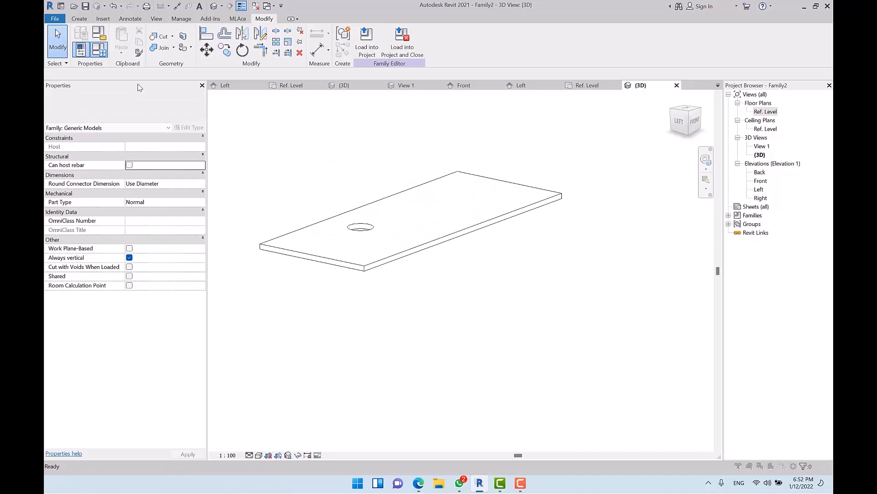
pyautogui.click(657, 163)
pyautogui.write('80')
pyautogui.press('Tab')
pyautogui.click(760, 397)
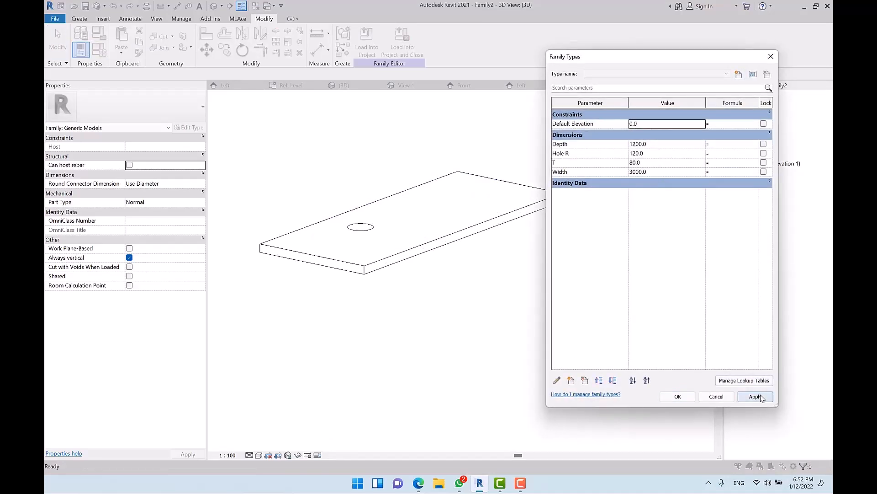
pyautogui.click(678, 396)
pyautogui.moveTo(568, 329)
pyautogui.keyDown('shift'); pyautogui.mouseDown(button='middle')
pyautogui.moveTo(513, 399)
pyautogui.moveTo(504, 363)
pyautogui.moveTo(488, 353)
pyautogui.moveTo(502, 298)
pyautogui.mouseUp(button='middle'); pyautogui.keyUp('shift')
pyautogui.click(463, 242)
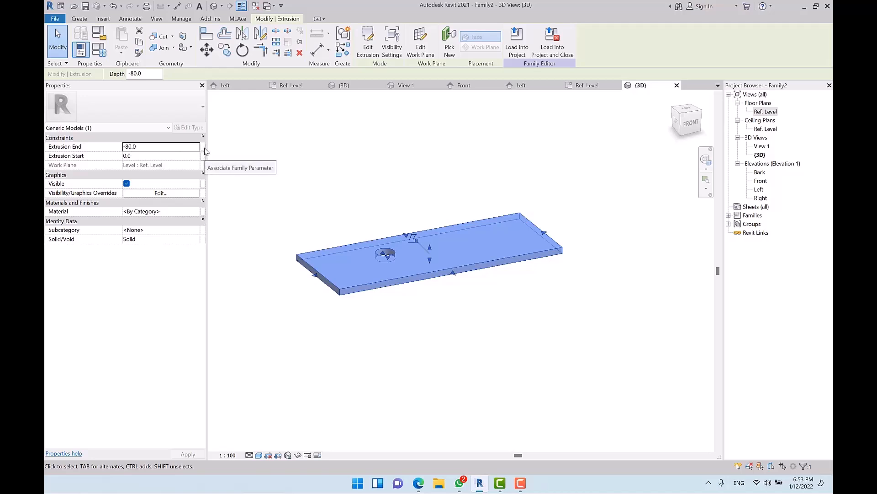
# Step: Associate the slab's Material with a new family parameter named Panel
pyautogui.click(202, 231)
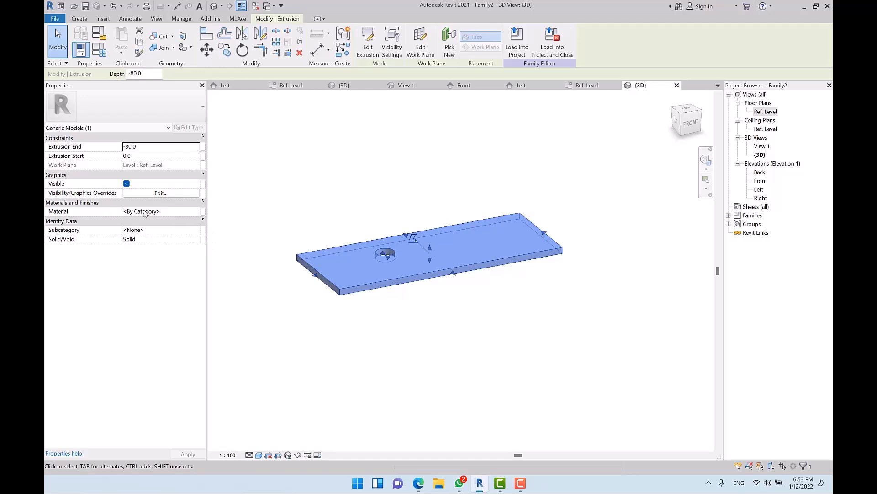
pyautogui.click(203, 211)
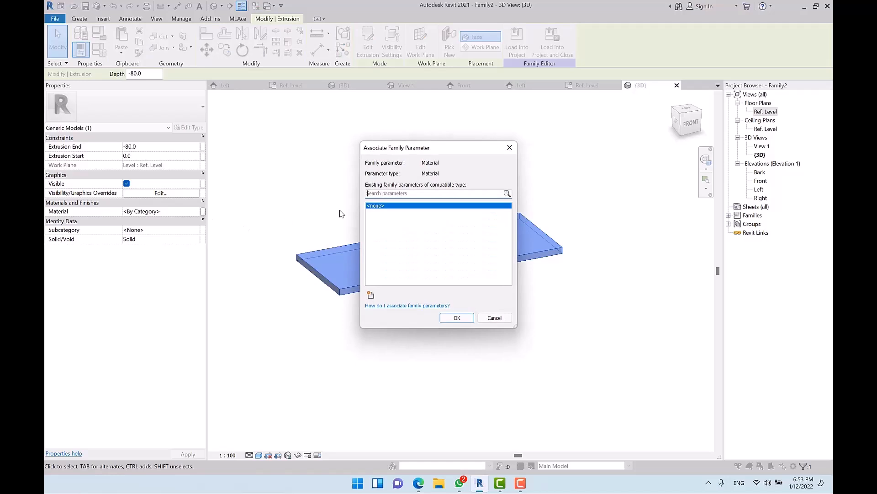
pyautogui.moveTo(454, 154); pyautogui.dragTo(454, 118)
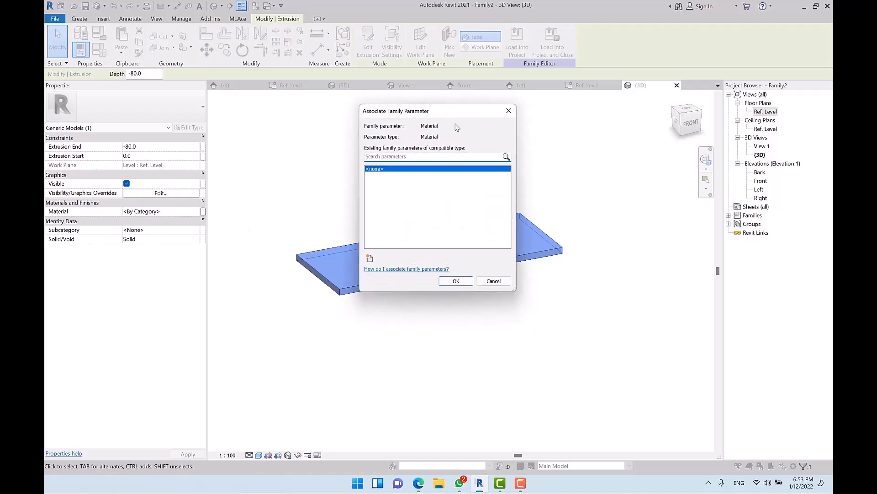
pyautogui.press('Escape')
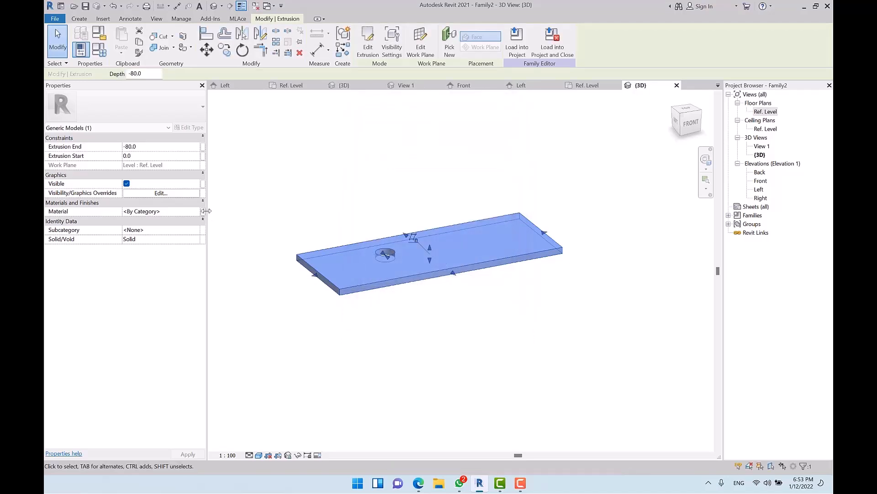
pyautogui.click(202, 211)
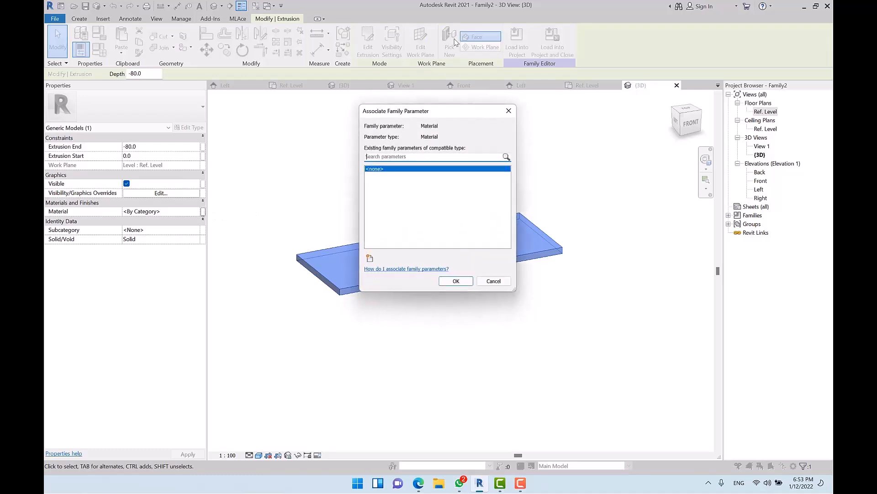
pyautogui.click(371, 259)
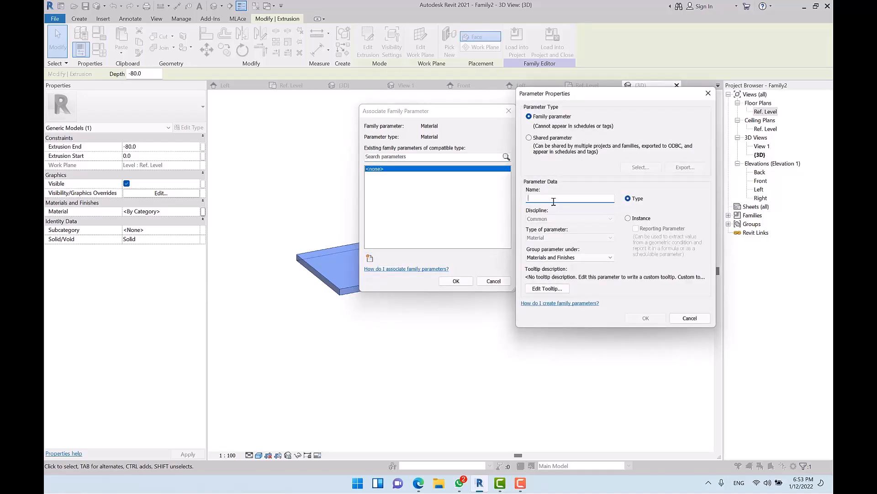
pyautogui.write('Pan')
pyautogui.write('el')
pyautogui.press('Return')
pyautogui.click(447, 280)
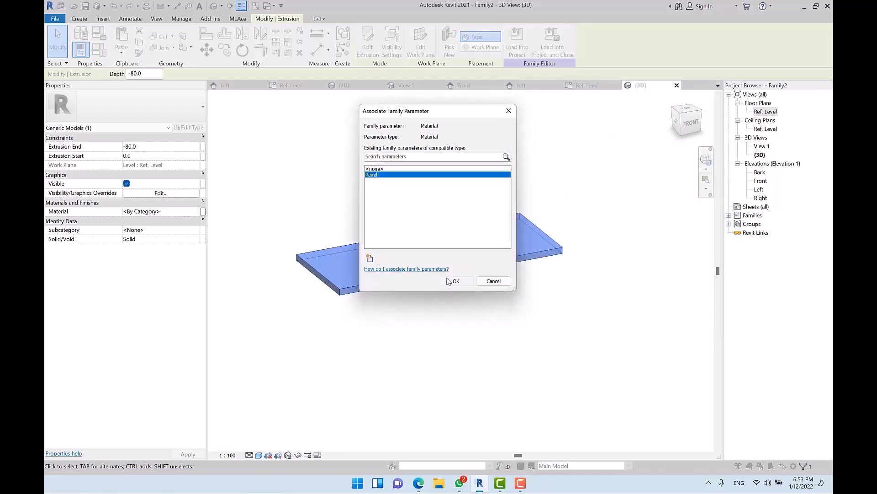
# Step: Return to the Ref. Level floor plan
pyautogui.click(509, 328)
pyautogui.keyDown('shift'); pyautogui.moveTo(494, 323); pyautogui.dragTo(494, 356, button='middle'); pyautogui.keyUp('shift')
pyautogui.doubleClick(766, 111)
# Step: Reset Temporary Hide/Isolate in the plan view
pyautogui.scroll(-4, 411, 229)
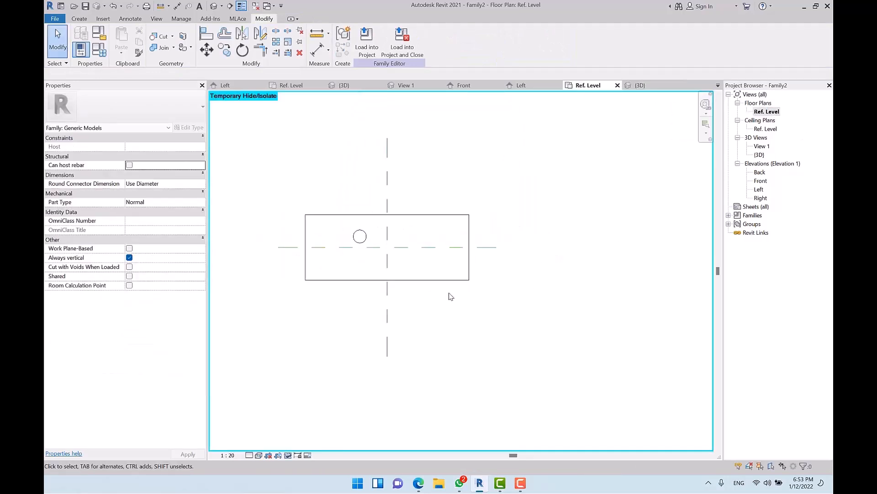
pyautogui.click(288, 455)
pyautogui.click(294, 445)
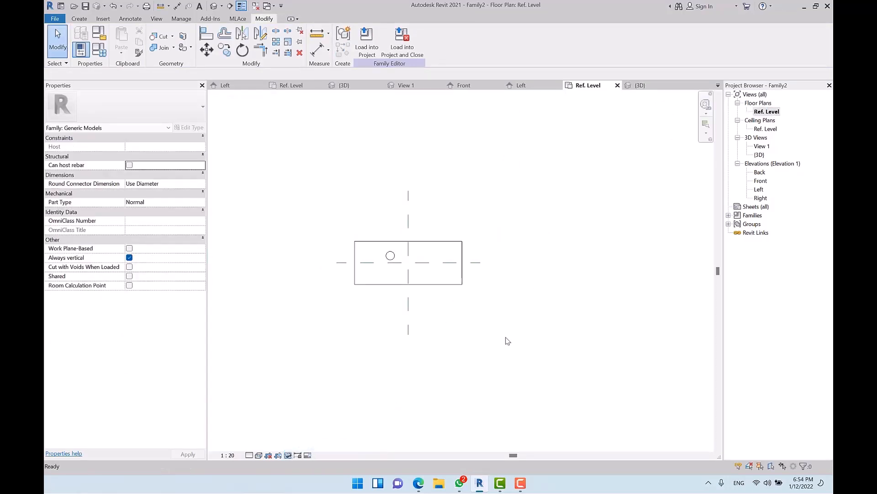
# Step: Save the family as 'panel' when loading it into a project
pyautogui.click(372, 51)
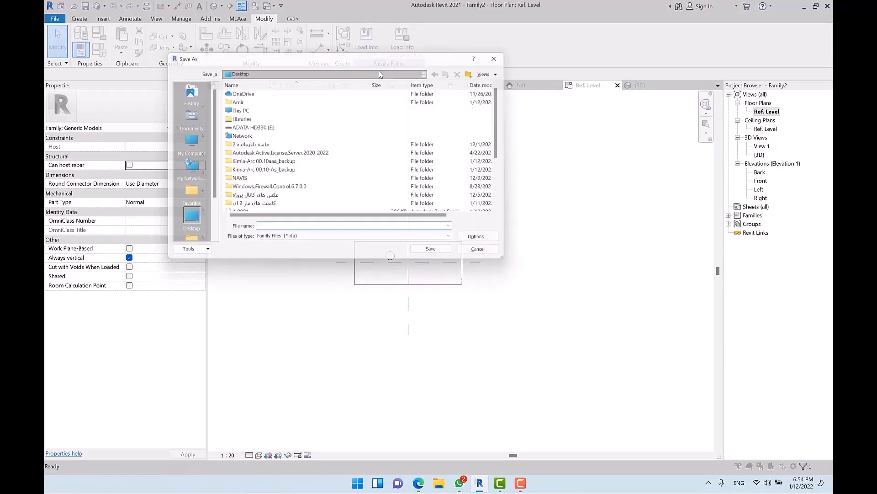
pyautogui.write('panel')
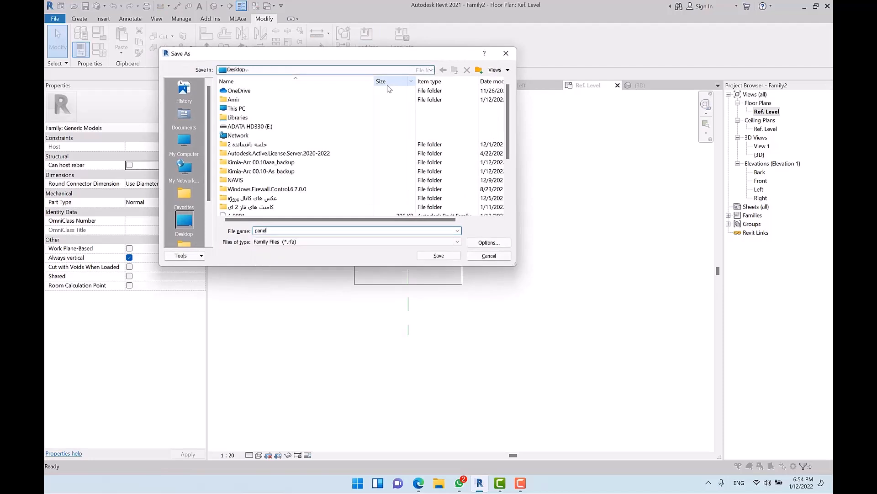
pyautogui.press('Return')
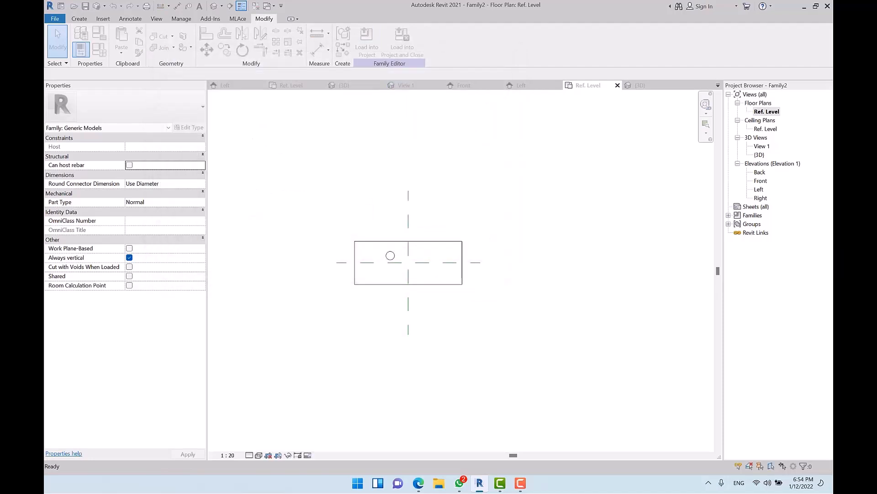
# Step: Load the panel family into Family1 only, unticking Project1
pyautogui.moveTo(373, 263); pyautogui.dragTo(370, 213, button='middle')
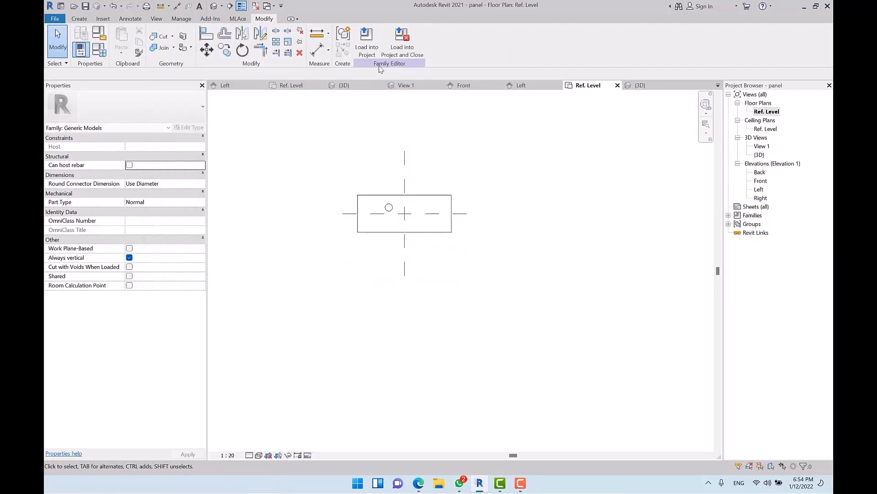
pyautogui.click(367, 46)
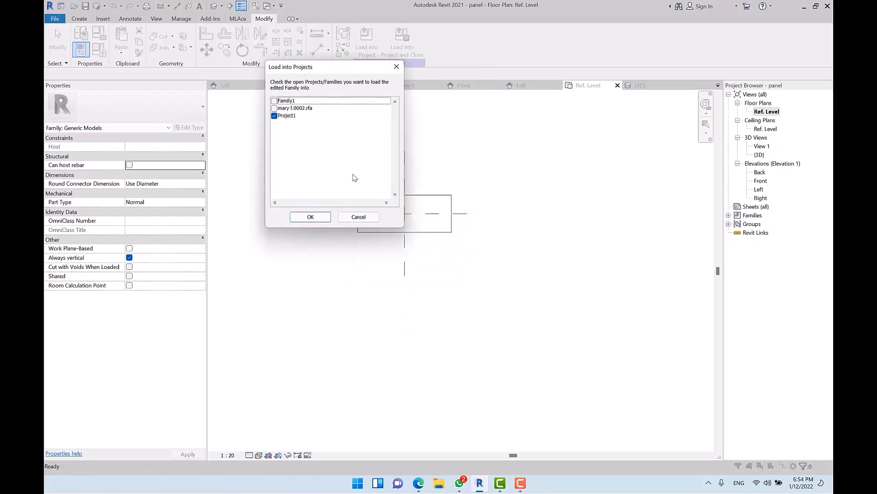
pyautogui.click(275, 116)
pyautogui.click(274, 101)
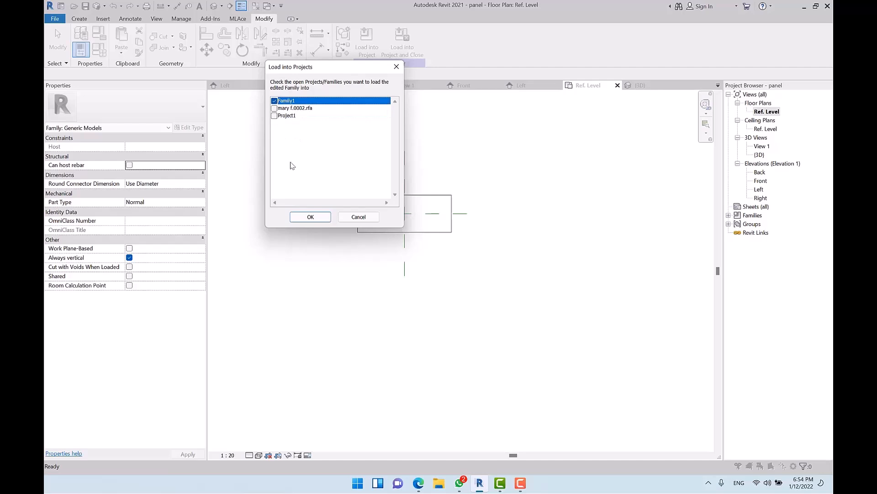
pyautogui.click(311, 217)
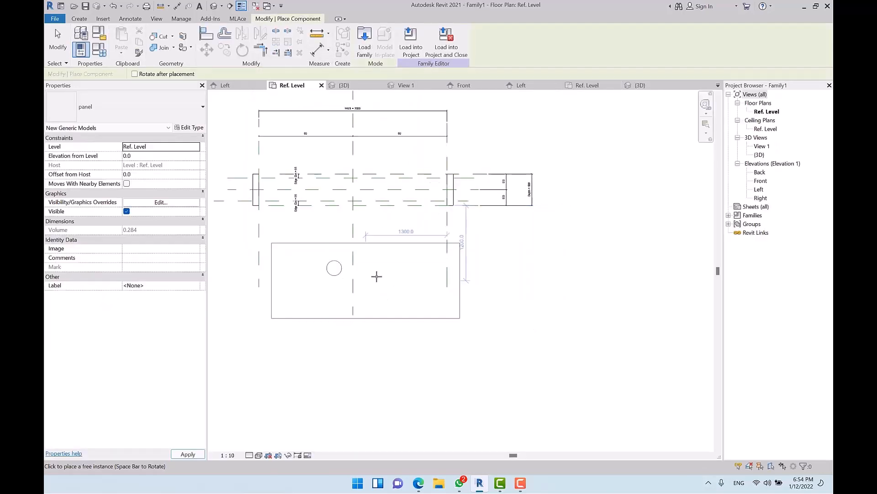
# Step: Place one panel instance in Family1's Ref. Level plan
pyautogui.scroll(-2, 372, 275)
pyautogui.click(515, 367)
pyautogui.moveTo(625, 295); pyautogui.dragTo(597, 245, button='middle')
pyautogui.press('Escape')
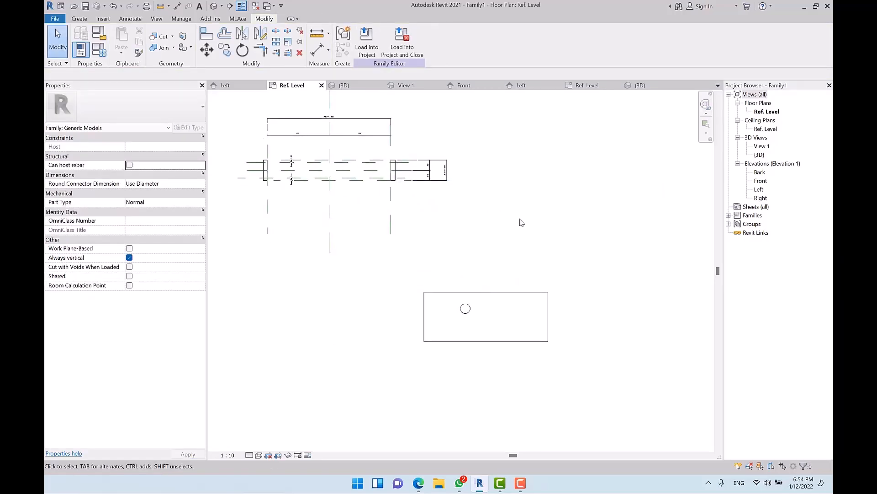
# Step: Close the other open views and drag the panel instance to the left
pyautogui.click(256, 6)
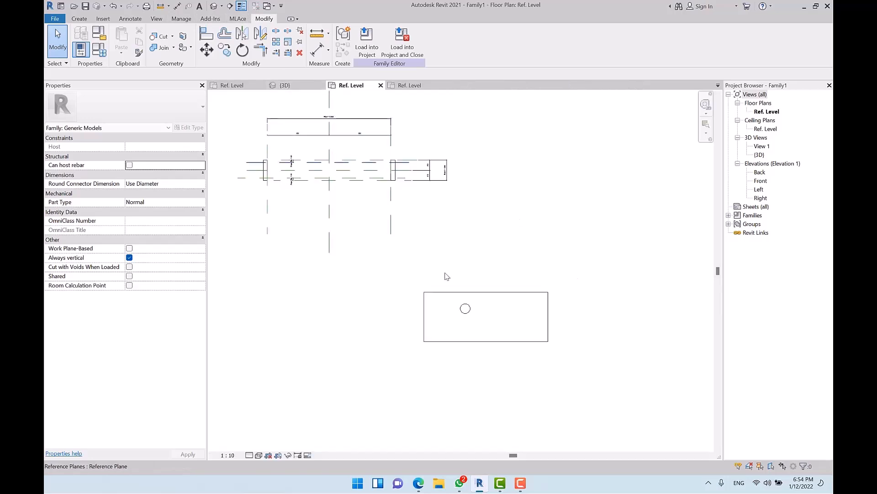
pyautogui.scroll(-1, 534, 350)
pyautogui.moveTo(537, 349); pyautogui.dragTo(517, 300, button='middle')
pyautogui.click(495, 252)
pyautogui.moveTo(496, 251); pyautogui.dragTo(399, 264)
pyautogui.click(492, 247)
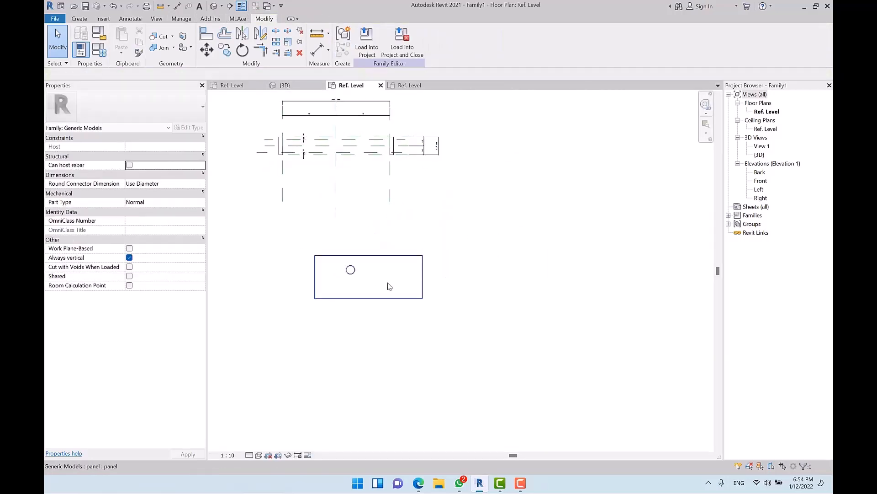
# Step: Cancel the Align (AL) command, then open the selected panel with Edit Family
pyautogui.press('a')
pyautogui.press('l')
pyautogui.moveTo(445, 203); pyautogui.dragTo(464, 248, button='middle')
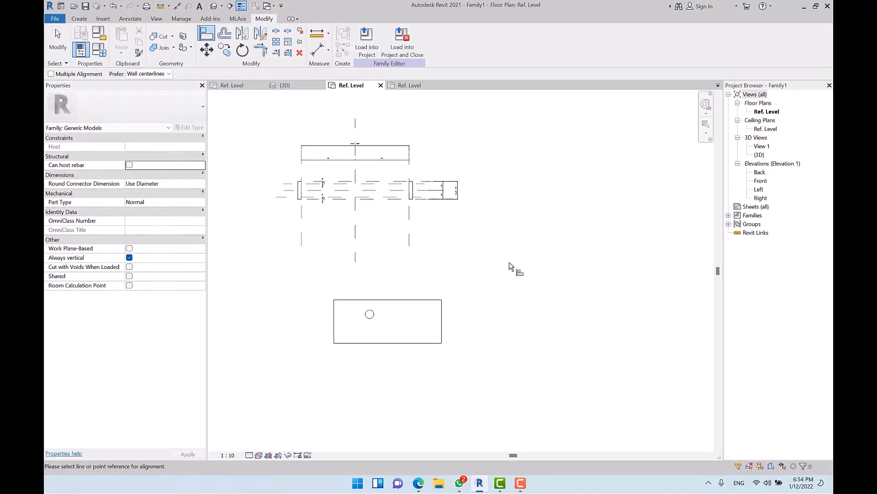
pyautogui.scroll(1, 460, 302)
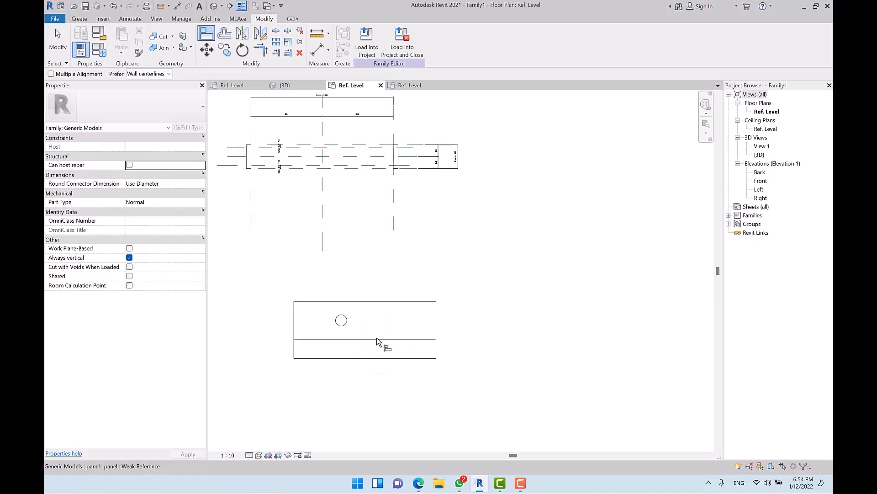
pyautogui.press('Escape')
pyautogui.click(419, 301)
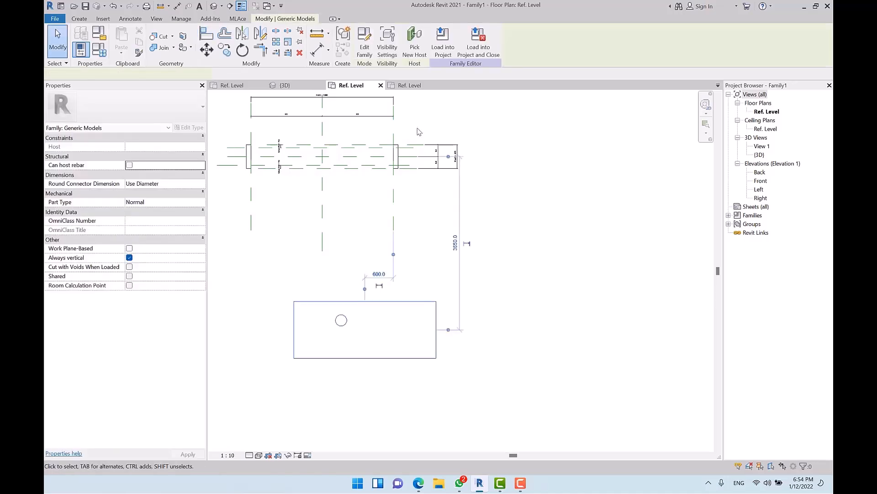
pyautogui.click(363, 50)
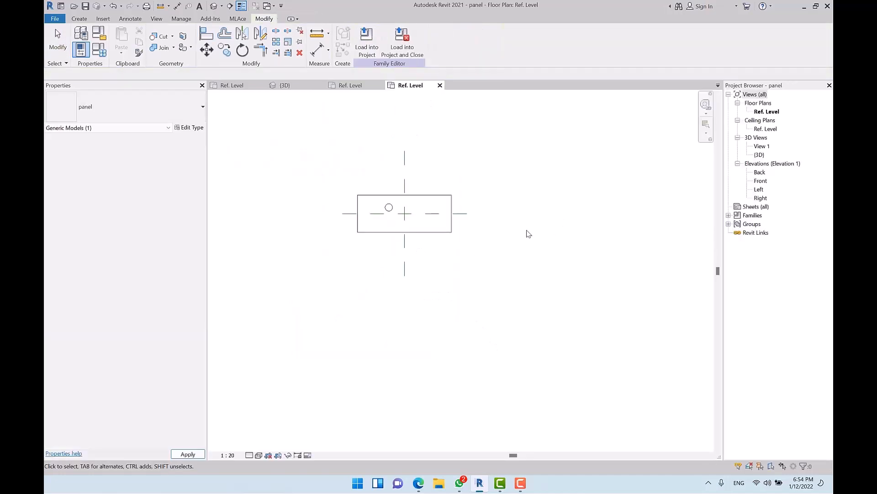
# Step: Check the panel extrusion's sketch dimensions, finish the sketch unchanged, and return to Family1's plan
pyautogui.doubleClick(450, 200)
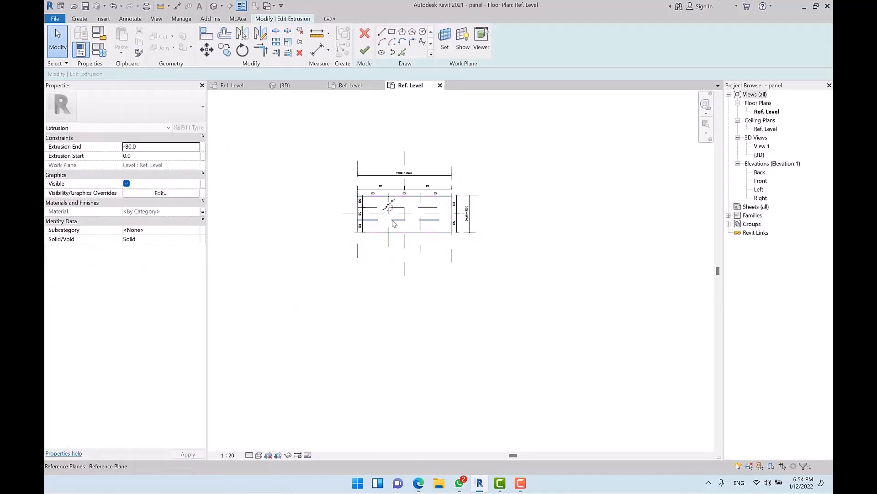
pyautogui.scroll(2, 399, 201)
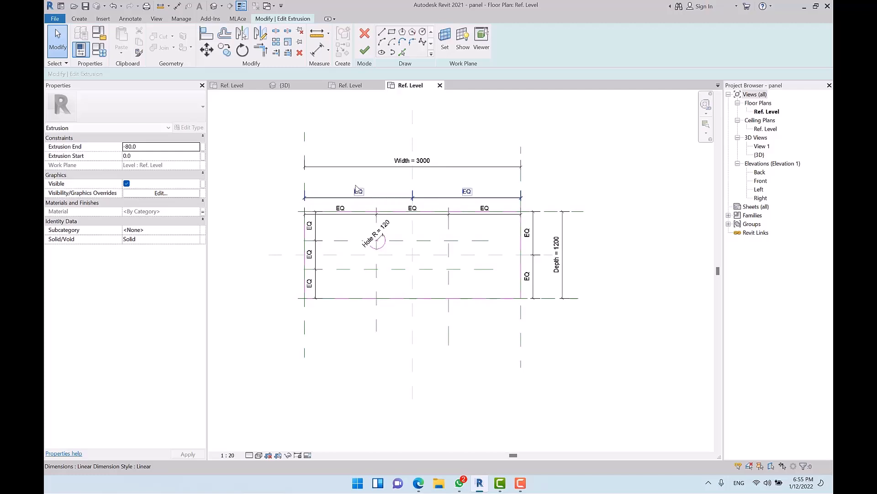
pyautogui.click(365, 34)
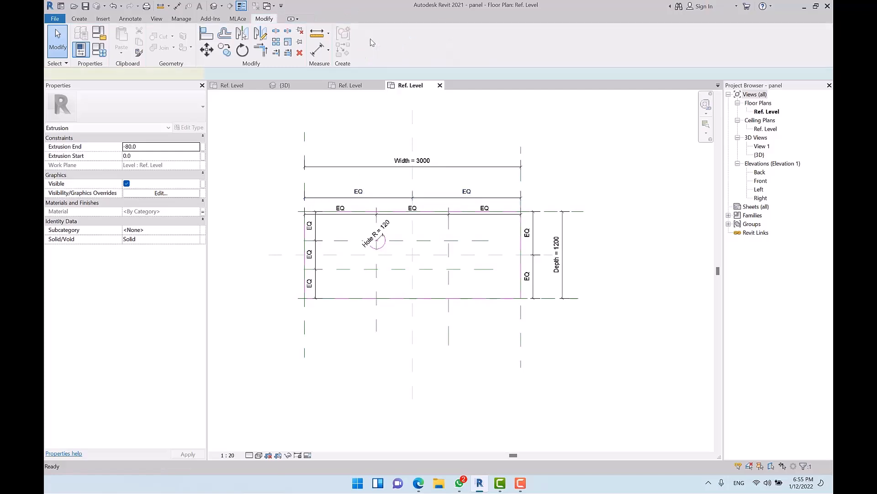
pyautogui.click(541, 197)
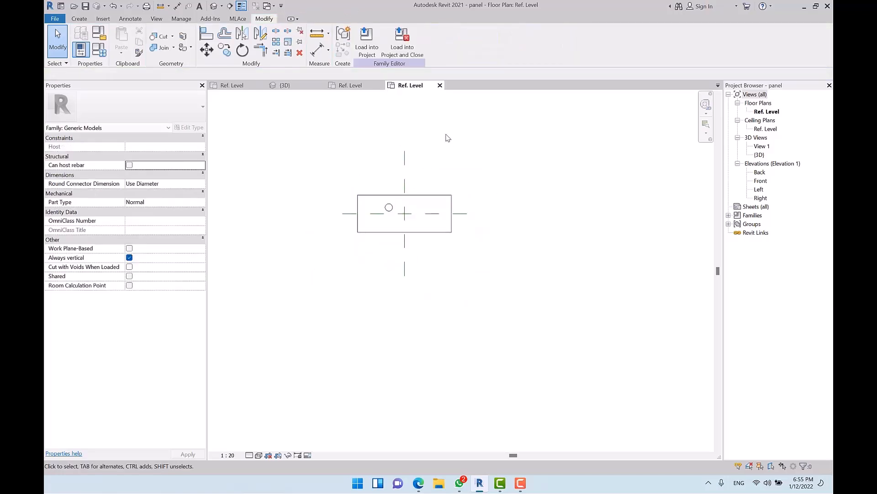
pyautogui.click(350, 85)
# Step: Align the panel's centre to the Left/Right plane with a lock, then to the Front/Back plane
pyautogui.moveTo(394, 281); pyautogui.dragTo(438, 285, button='middle')
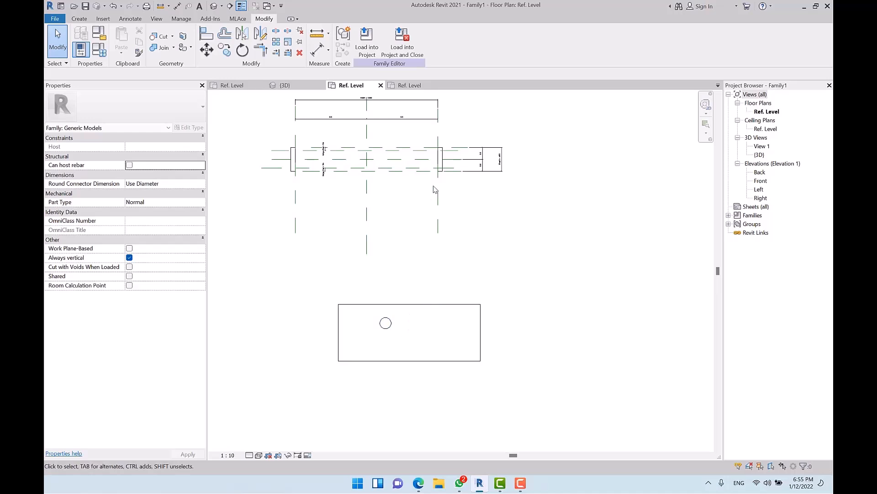
pyautogui.moveTo(460, 253); pyautogui.dragTo(482, 272, button='middle')
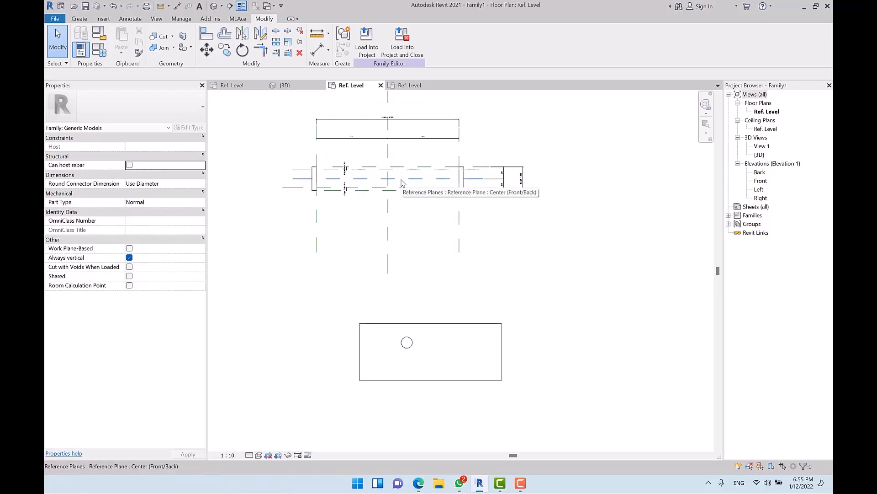
pyautogui.click(206, 33)
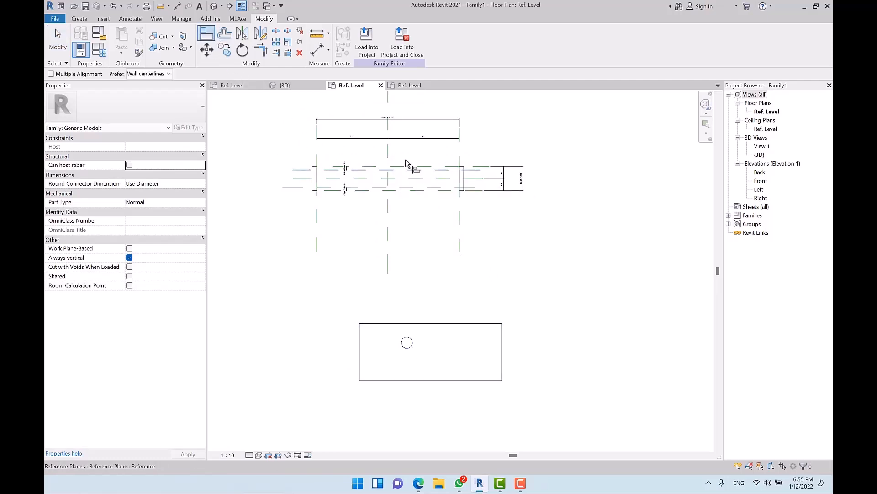
pyautogui.click(388, 157)
pyautogui.click(435, 364)
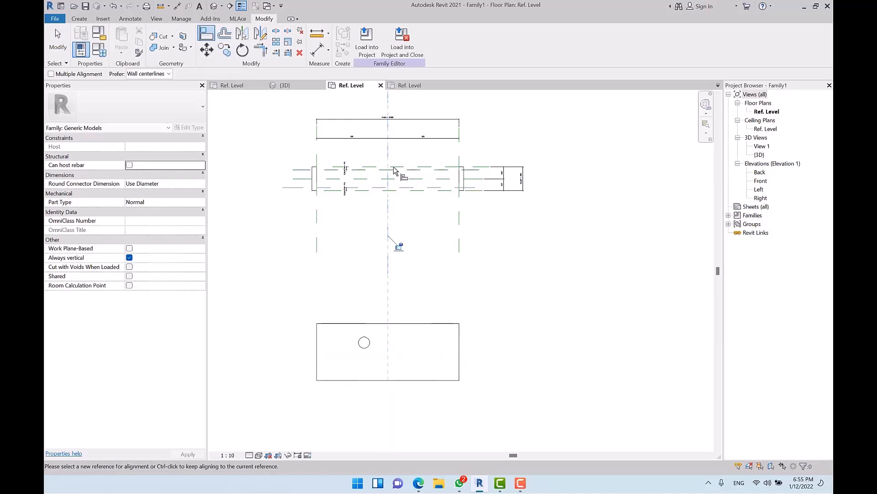
pyautogui.click(398, 246)
pyautogui.click(420, 179)
pyautogui.click(436, 351)
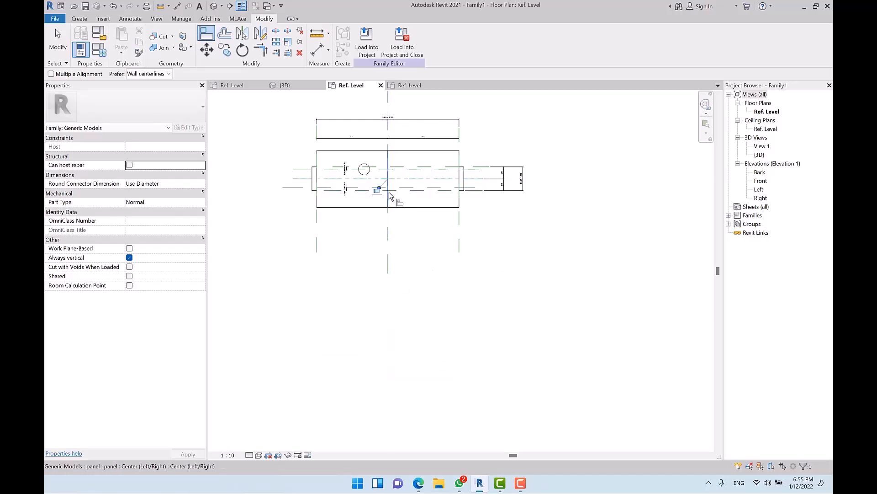
pyautogui.press('Escape')
pyautogui.press('Escape')
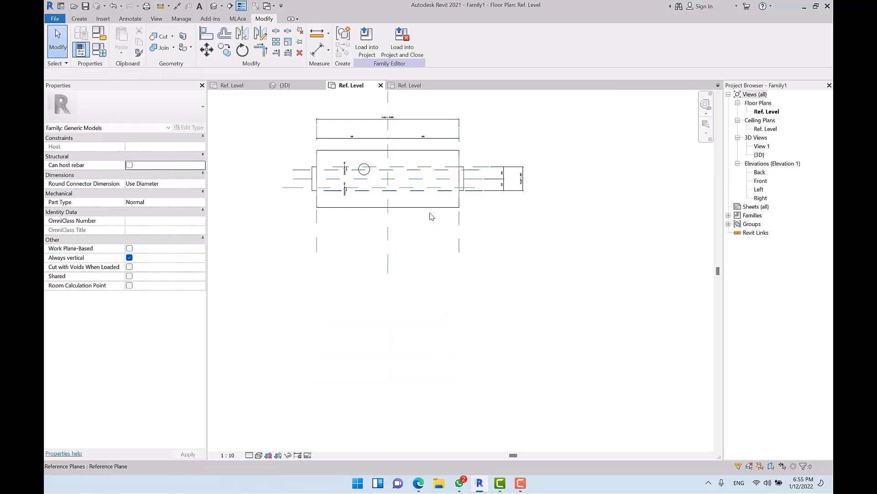
# Step: Recentre the view and select the panel to check its alignment constraints
pyautogui.moveTo(430, 199); pyautogui.dragTo(431, 269, button='middle')
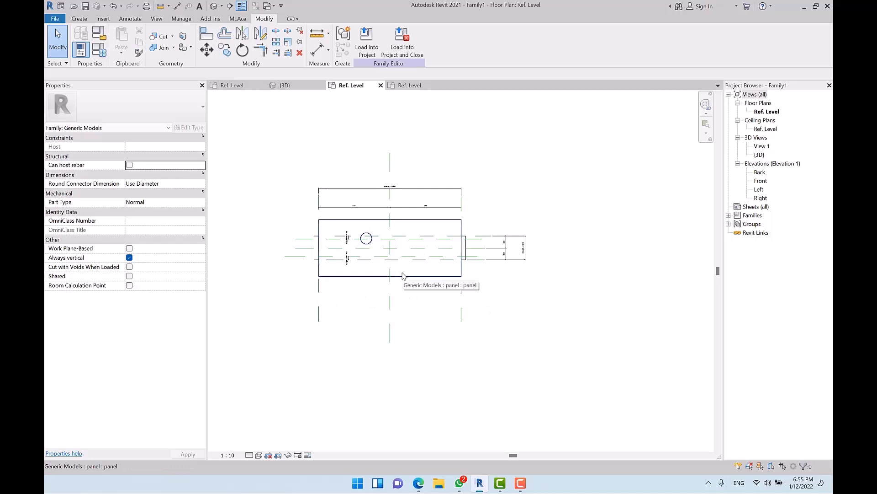
pyautogui.scroll(1, 392, 224)
pyautogui.moveTo(460, 293); pyautogui.dragTo(471, 310, button='middle')
pyautogui.moveTo(464, 357); pyautogui.dragTo(470, 331, button='middle')
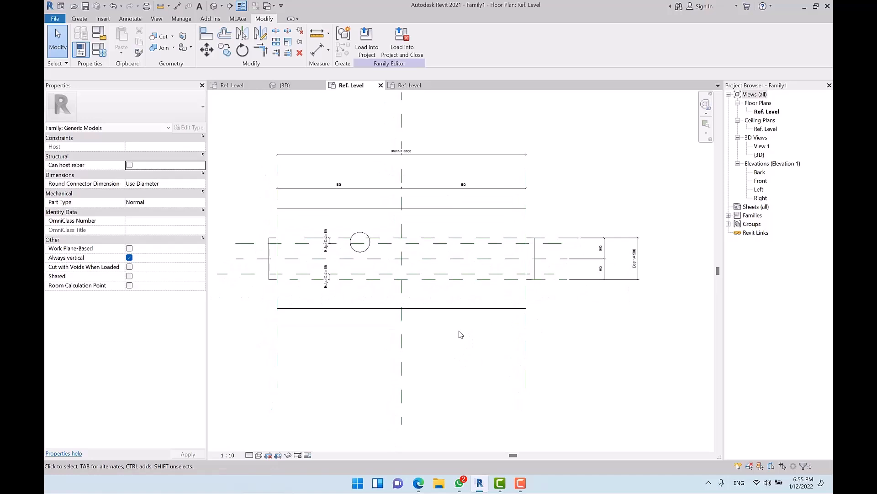
pyautogui.click(457, 310)
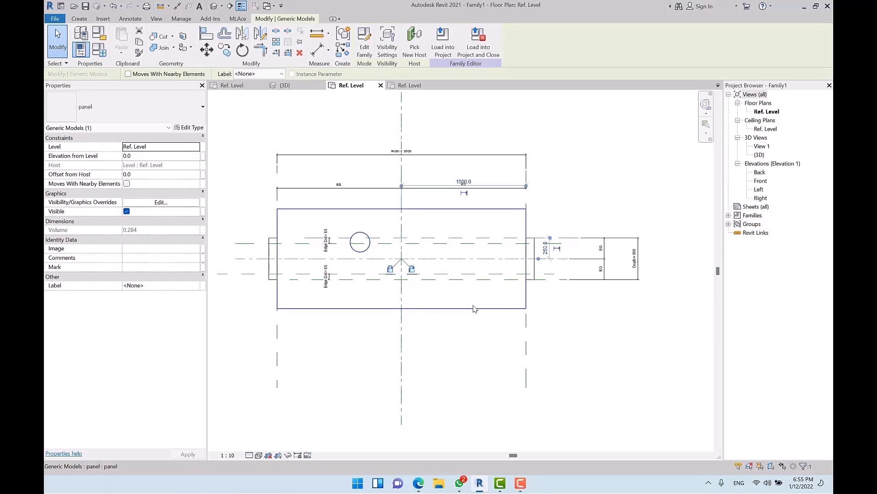
pyautogui.moveTo(474, 307); pyautogui.dragTo(464, 337, button='middle')
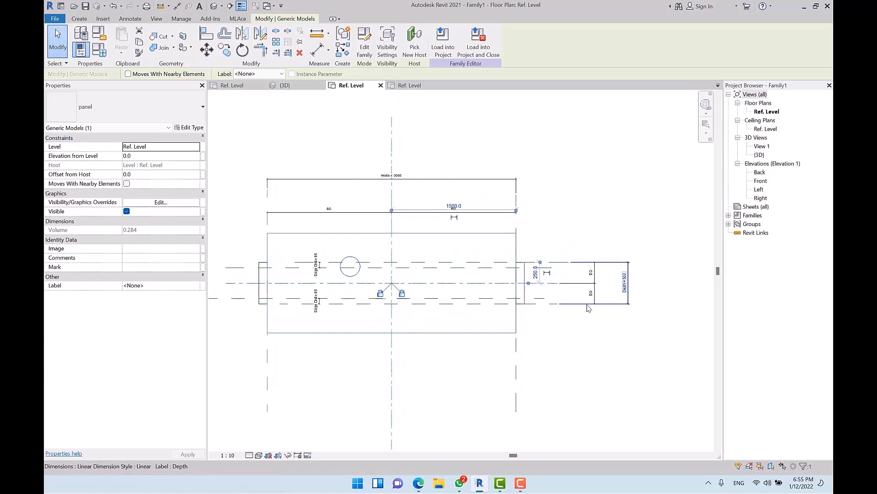
pyautogui.click(448, 350)
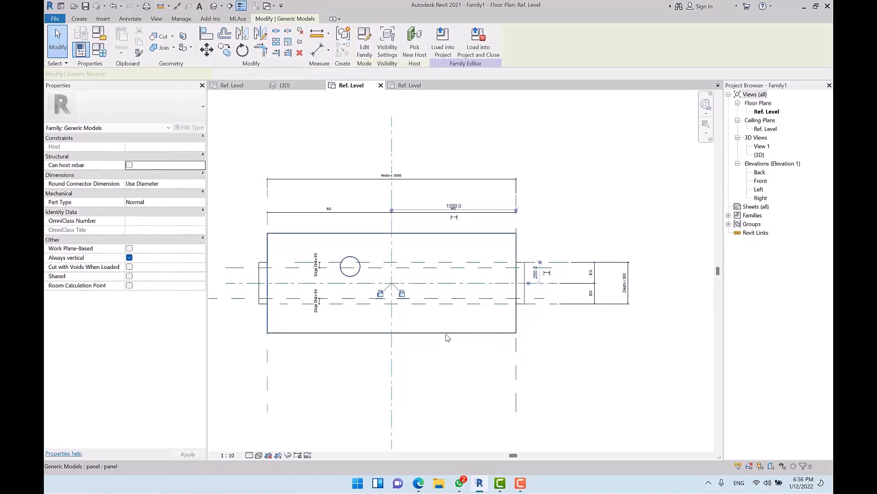
# Step: In the panel's Edit Type dialog, associate its Width and Depth with Family1's Width and Depth
pyautogui.click(448, 338)
pyautogui.moveTo(450, 341); pyautogui.dragTo(418, 311, button='middle')
pyautogui.click(196, 129)
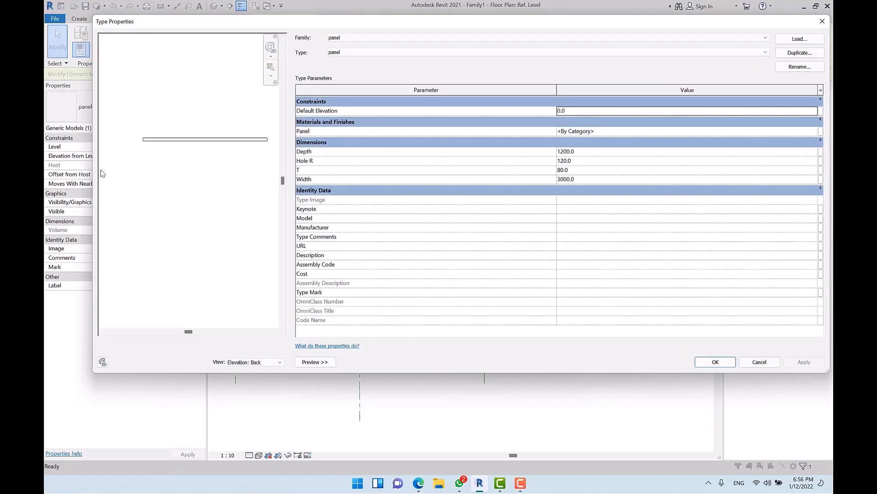
pyautogui.moveTo(94, 173); pyautogui.dragTo(437, 173)
pyautogui.moveTo(567, 30); pyautogui.dragTo(556, 64)
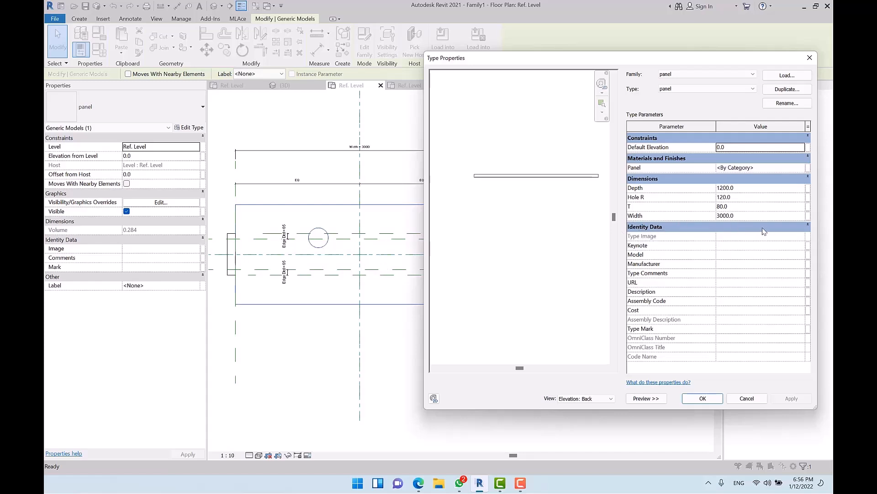
pyautogui.click(809, 217)
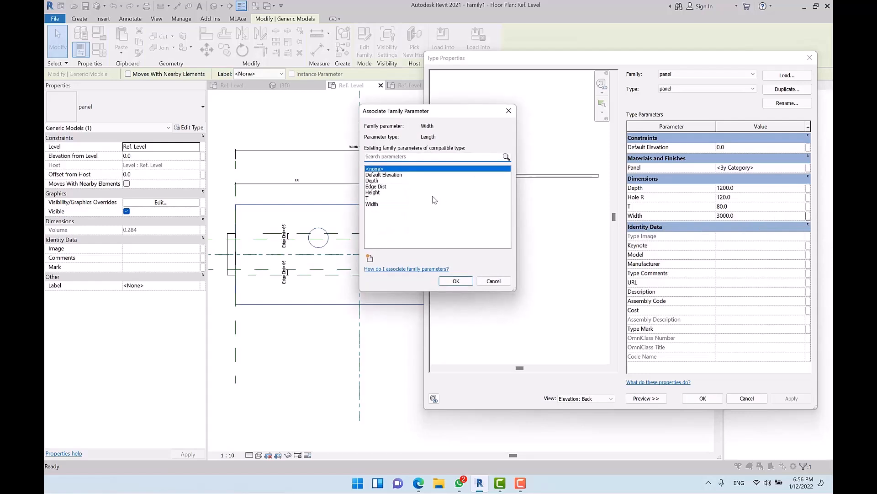
pyautogui.click(377, 204)
pyautogui.click(456, 282)
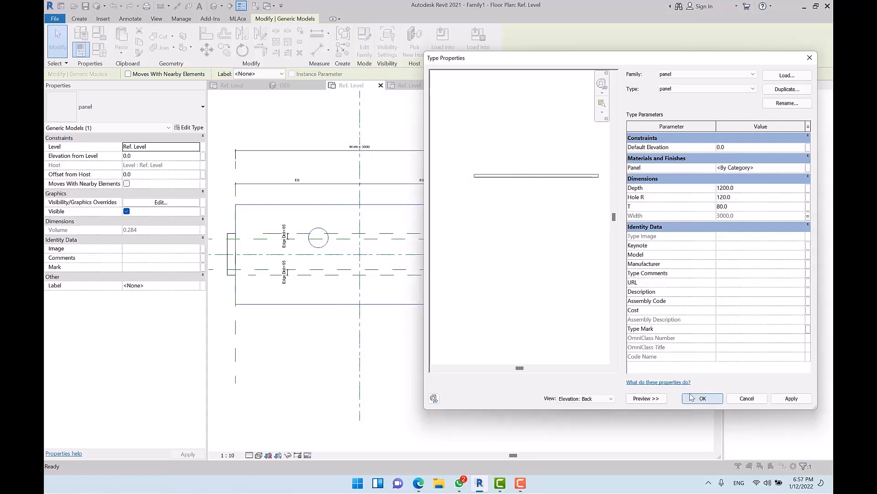
pyautogui.click(808, 188)
pyautogui.click(374, 181)
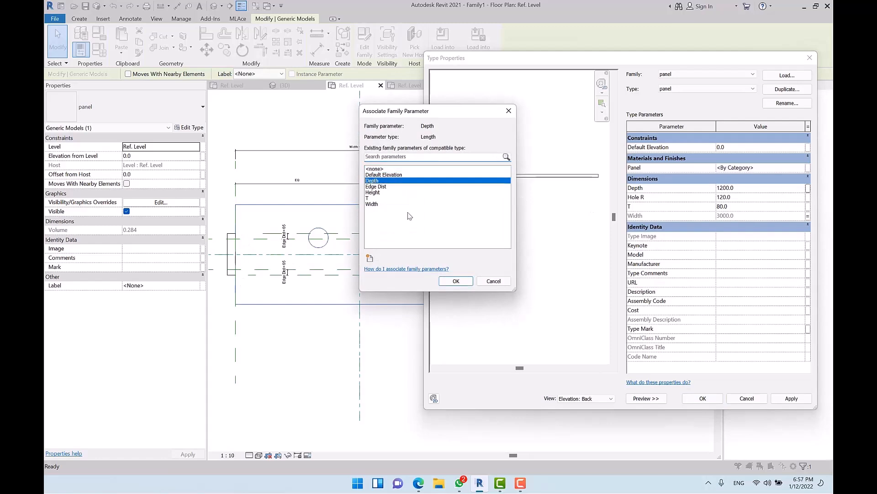
pyautogui.click(456, 280)
pyautogui.click(702, 398)
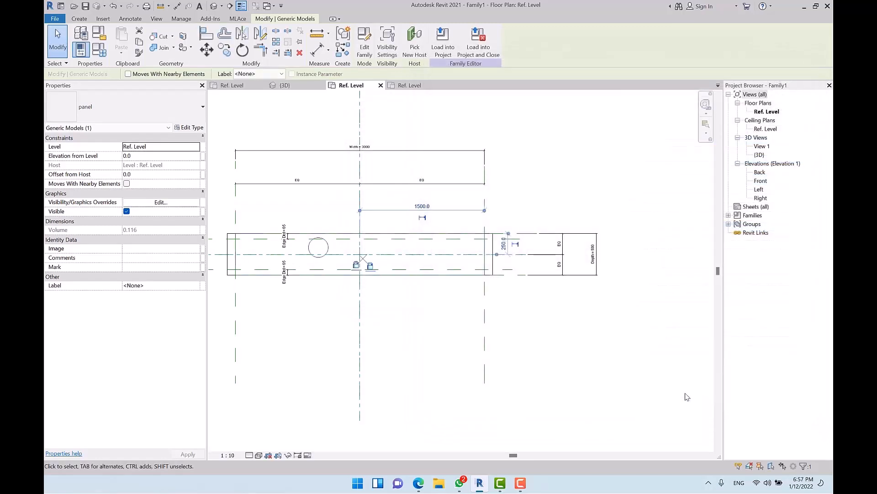
# Step: Place an aligned (DI) dimension of 370 between the panel's inner reference planes
pyautogui.click(585, 341)
pyautogui.scroll(2, 502, 273)
pyautogui.moveTo(427, 286); pyautogui.dragTo(605, 302, button='middle')
pyautogui.scroll(1, 271, 282)
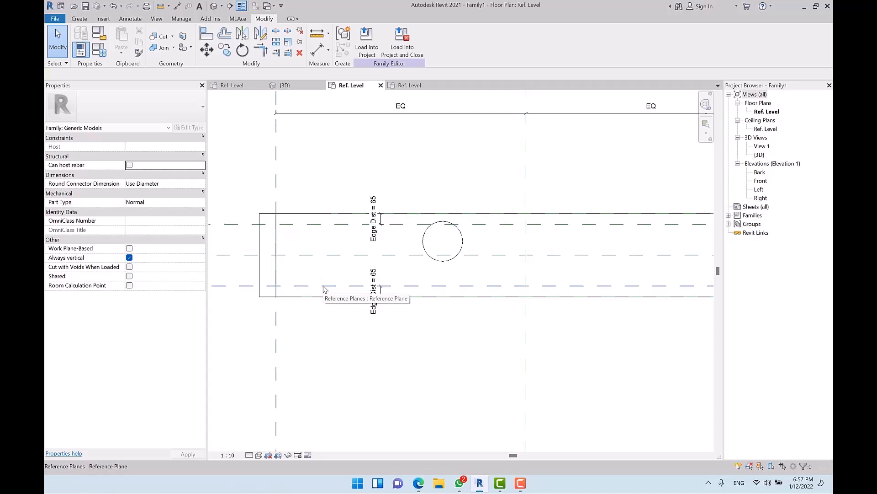
pyautogui.press('d')
pyautogui.press('i')
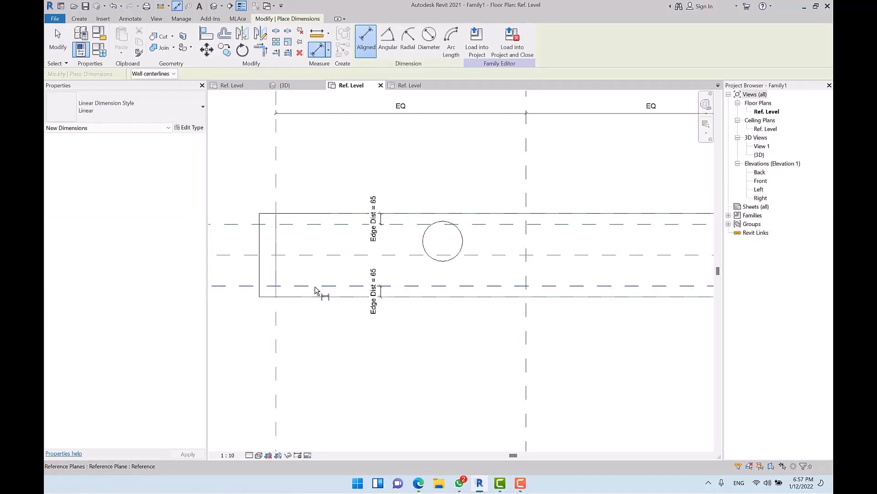
pyautogui.click(326, 286)
pyautogui.click(328, 218)
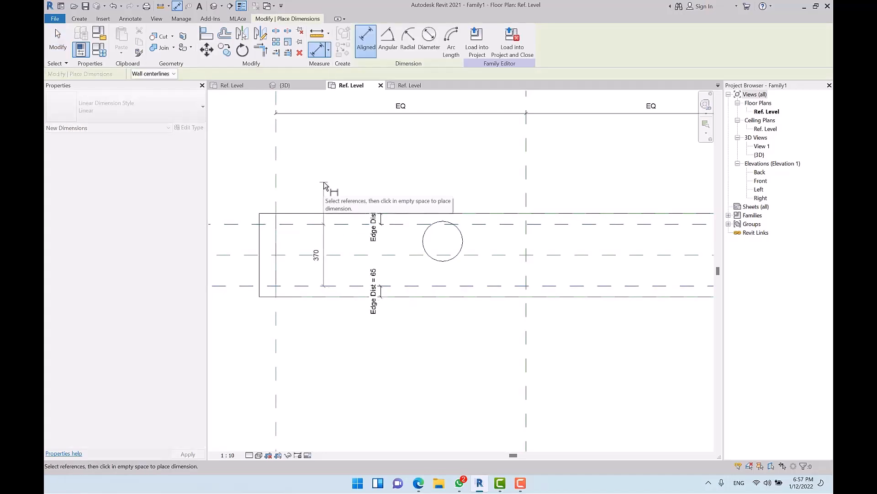
pyautogui.click(324, 185)
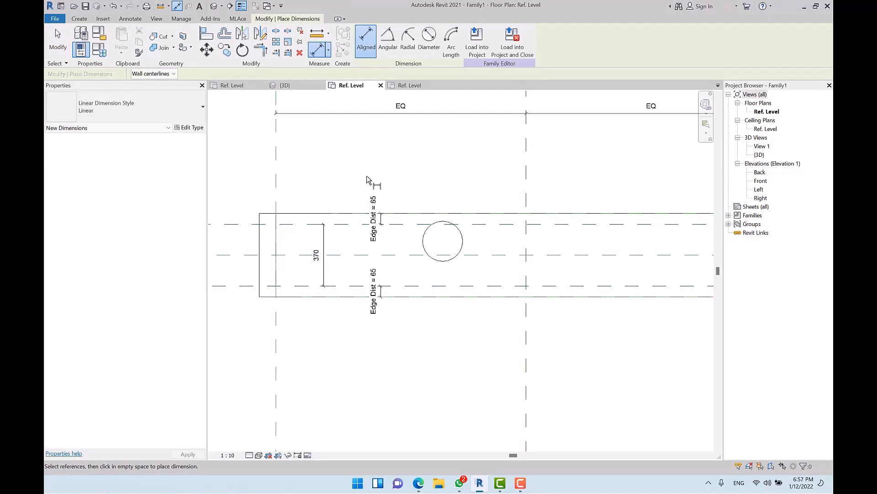
pyautogui.press('Escape')
pyautogui.press('Escape')
# Step: Try labelling the 370 dimension with a new Panel Depth parameter, cancelling the overconstrained error
pyautogui.click(324, 247)
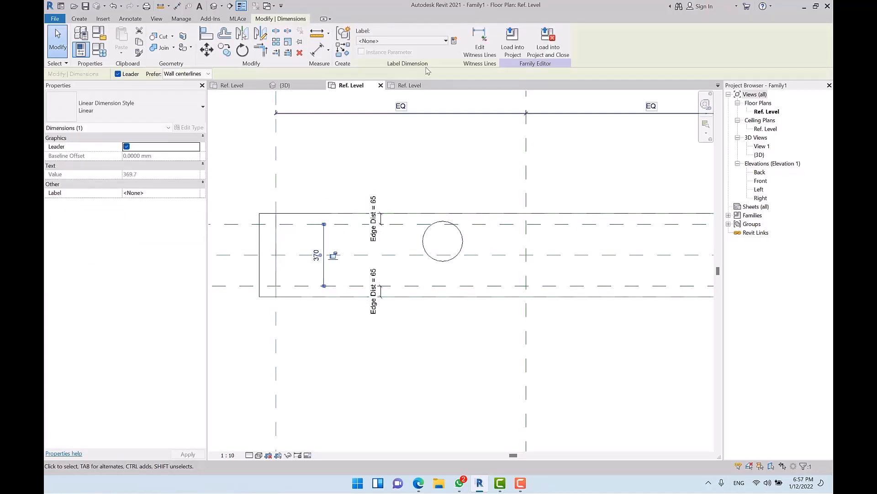
pyautogui.click(454, 40)
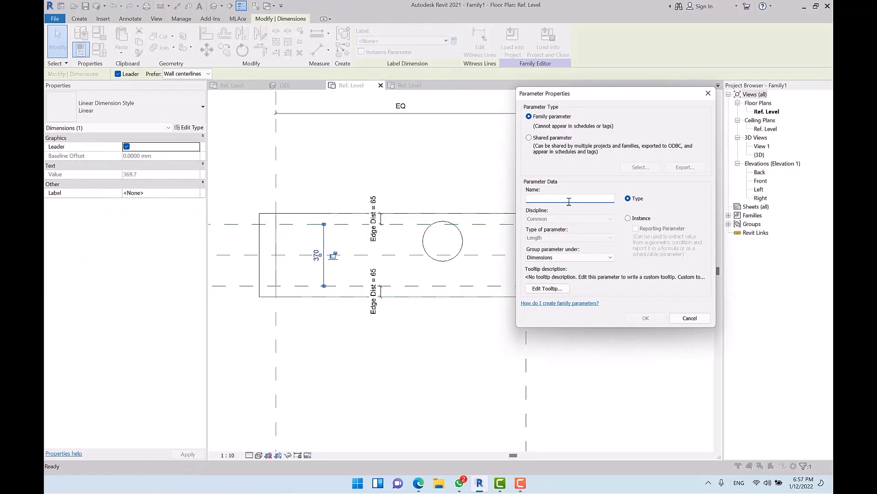
pyautogui.write('Panel Depth')
pyautogui.press('Return')
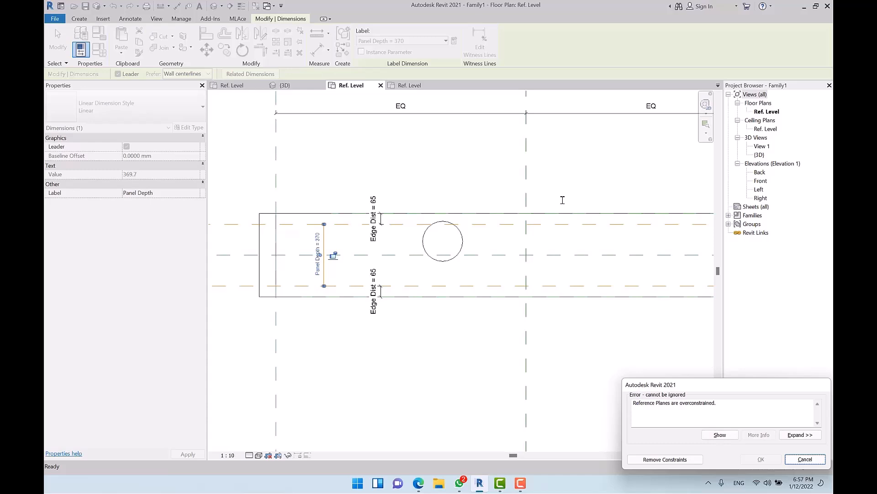
pyautogui.press('Escape')
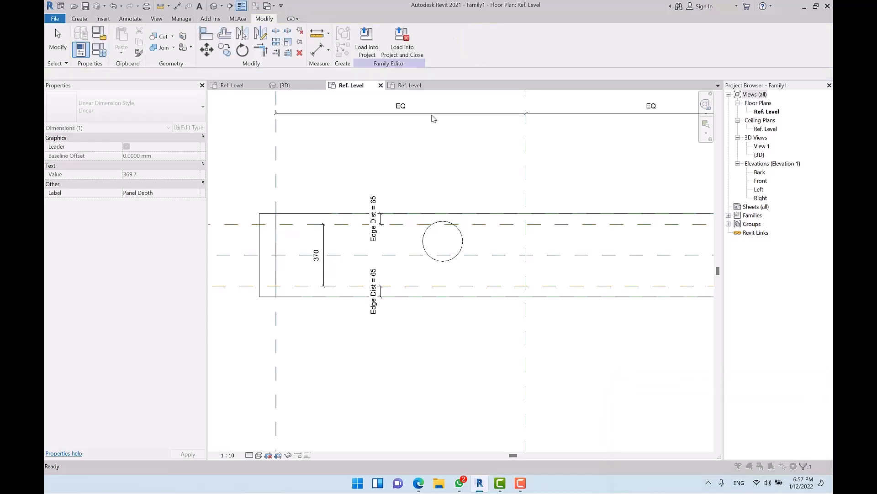
pyautogui.press('Escape')
pyautogui.scroll(-2, 333, 254)
# Step: Review Family1's parameter list in Family Types without making changes
pyautogui.moveTo(550, 286); pyautogui.dragTo(462, 291, button='middle')
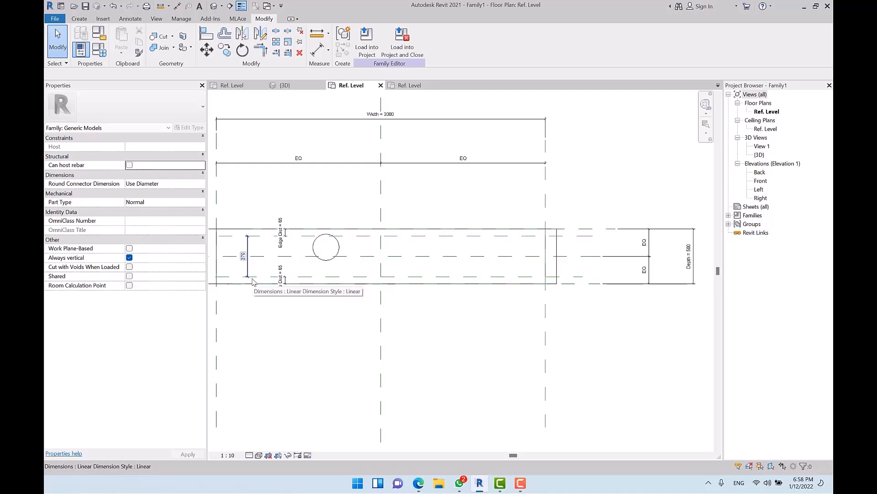
pyautogui.scroll(2, 254, 253)
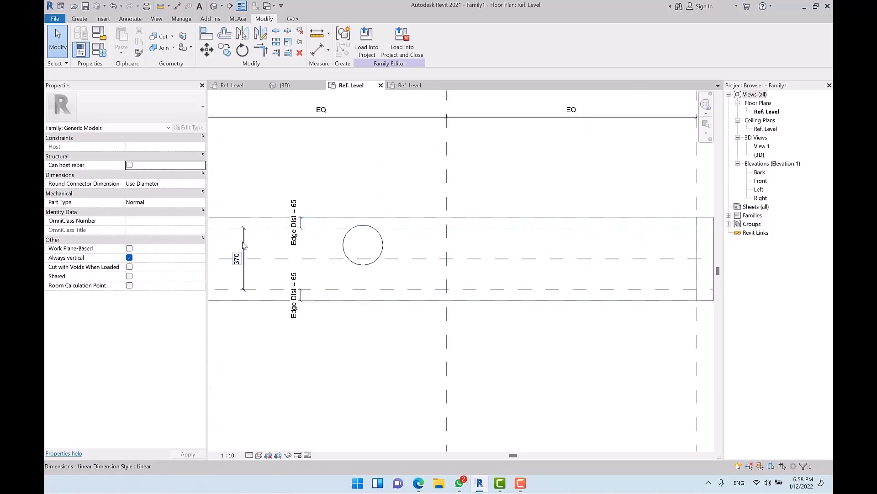
pyautogui.scroll(-2, 244, 246)
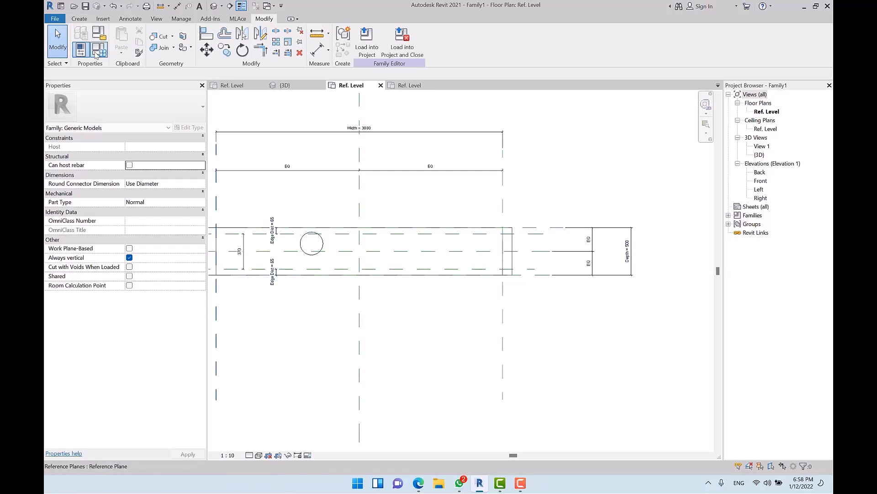
pyautogui.click(81, 49)
pyautogui.moveTo(623, 60); pyautogui.dragTo(583, 52)
pyautogui.press('Escape')
# Step: Delete the 370 dimension and reopen Family Types
pyautogui.click(243, 249)
pyautogui.press('Delete')
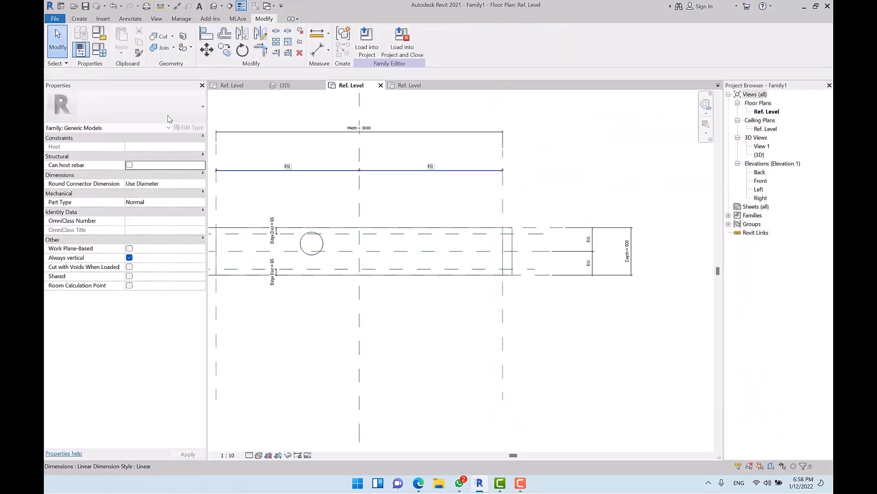
pyautogui.click(99, 50)
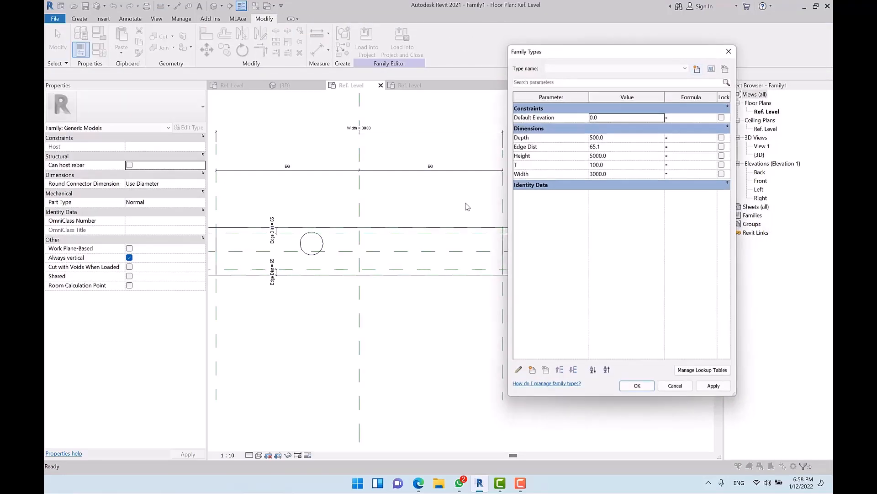
# Step: Create a Panel Depth parameter with formula Width - (2 * Edge Dist), evaluating to 2869.8
pyautogui.click(532, 372)
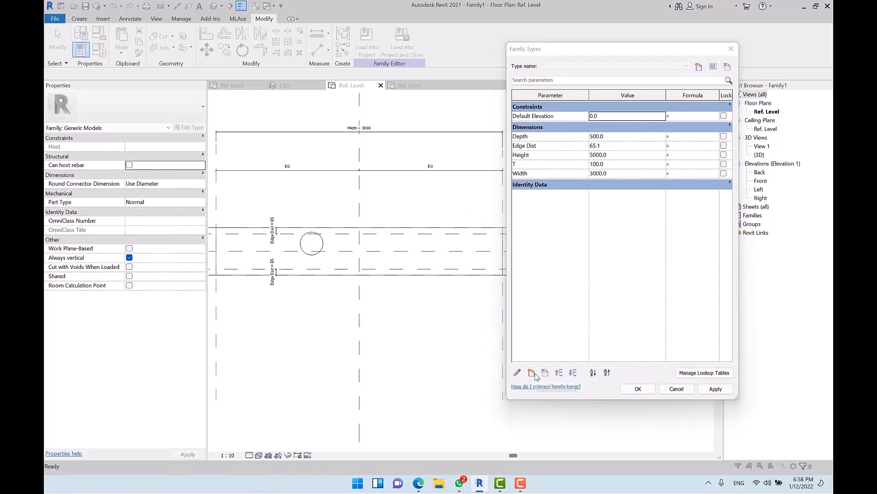
pyautogui.write('Panel Depth')
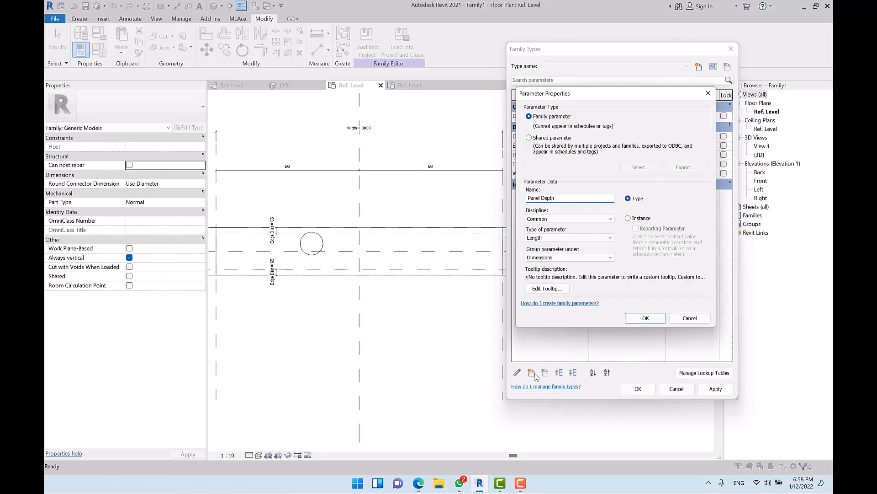
pyautogui.press('Return')
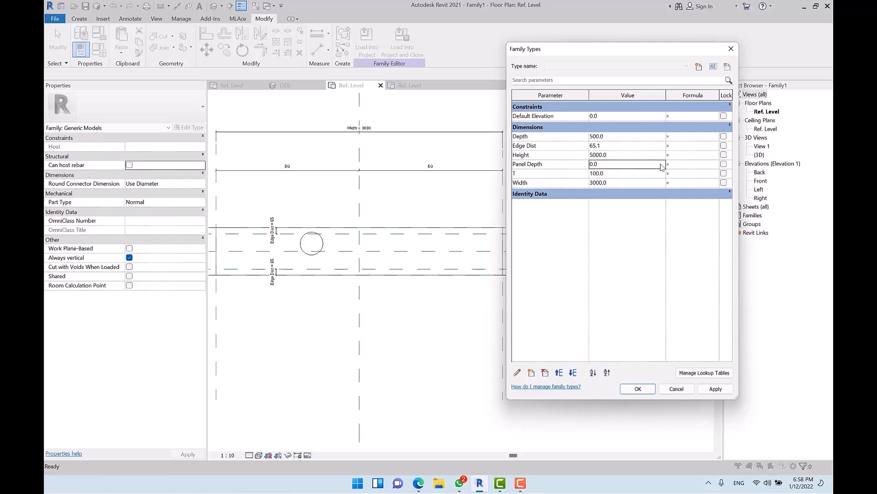
pyautogui.click(544, 182)
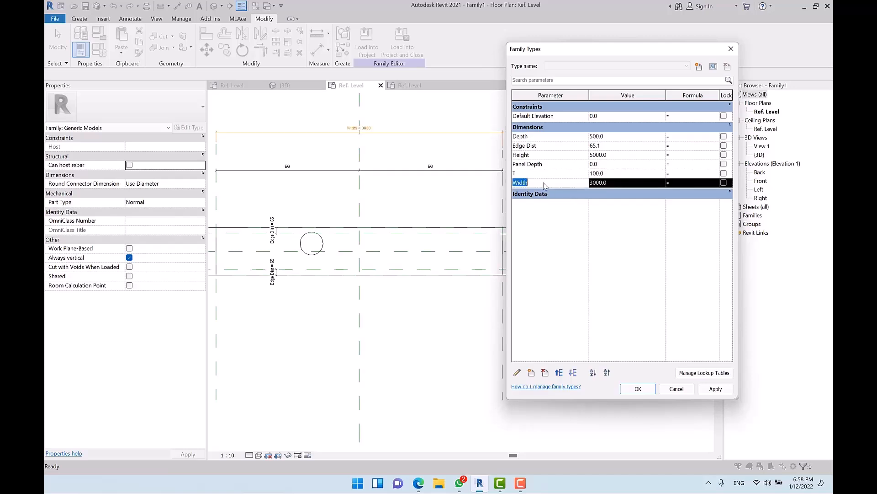
pyautogui.click(679, 167)
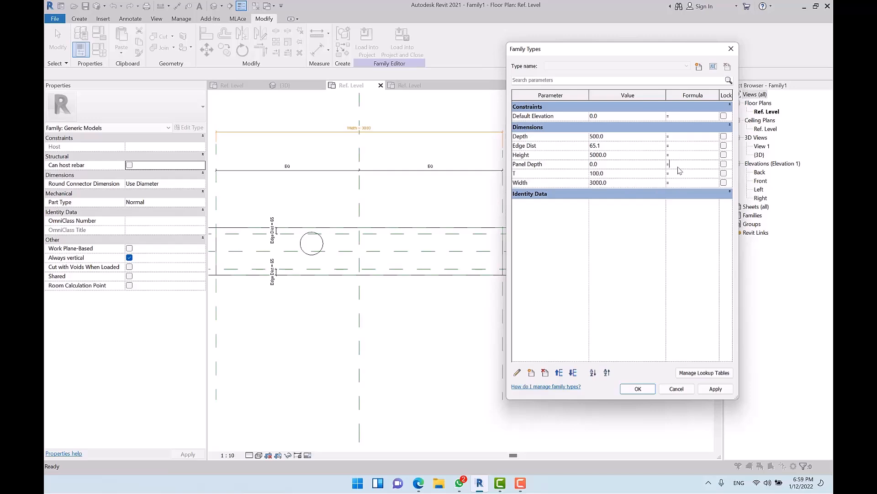
pyautogui.write('Width')
pyautogui.write('t')
pyautogui.write(')')
pyautogui.press('Tab')
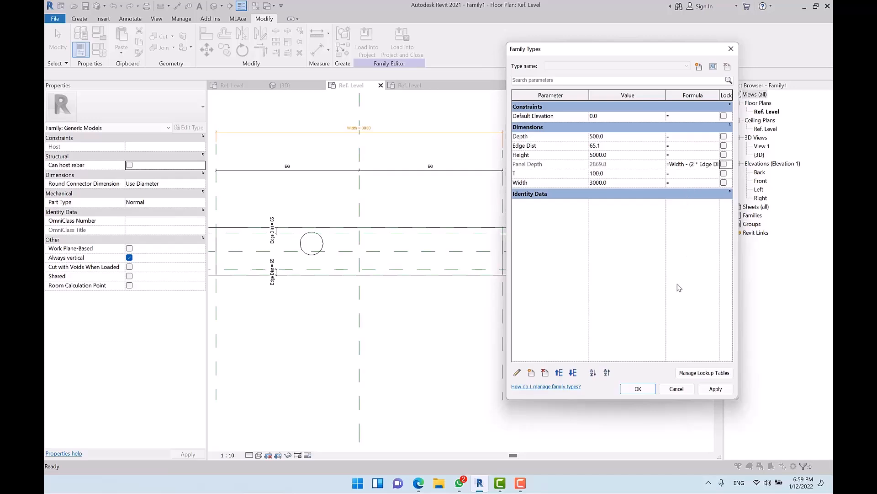
pyautogui.click(638, 388)
pyautogui.click(401, 247)
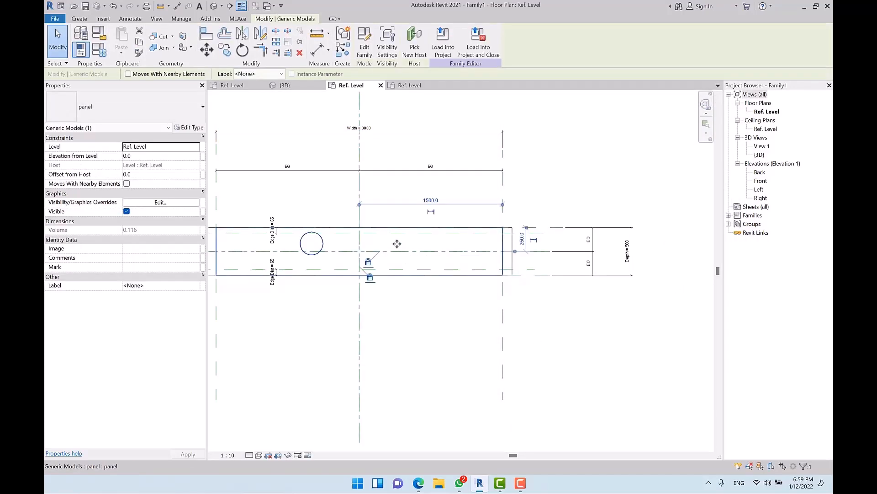
# Step: Associate the nested panel's Depth type parameter with Panel Depth, enlarging it to 2869.7
pyautogui.click(189, 128)
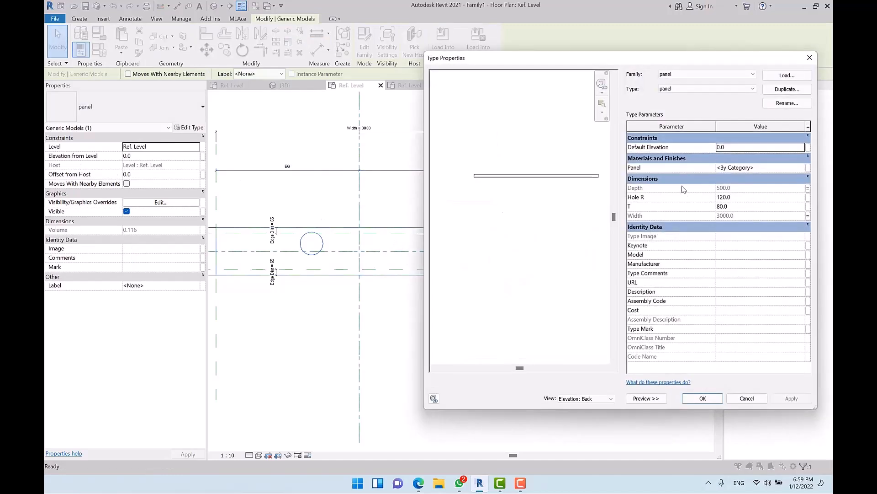
pyautogui.click(808, 188)
pyautogui.click(389, 197)
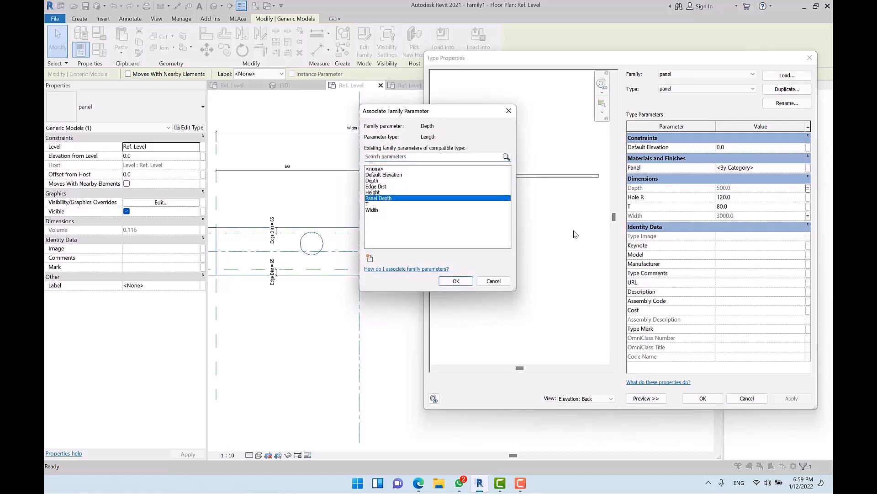
pyautogui.click(456, 280)
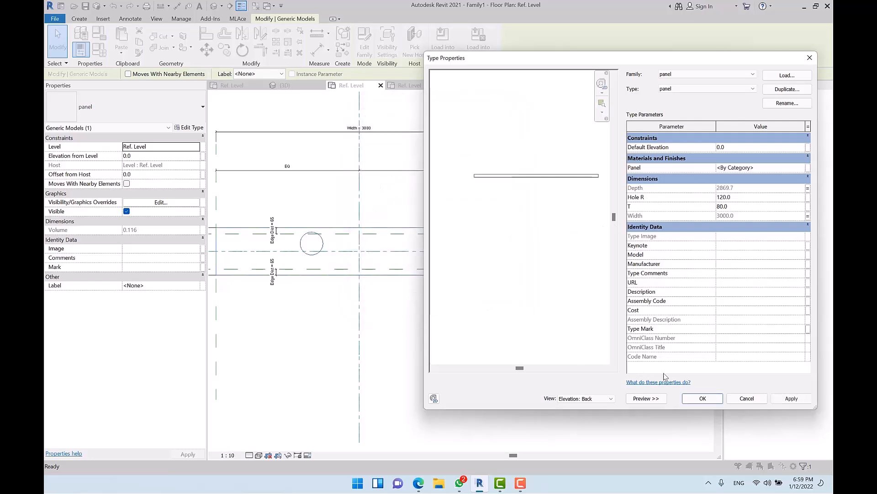
pyautogui.click(700, 398)
pyautogui.click(627, 343)
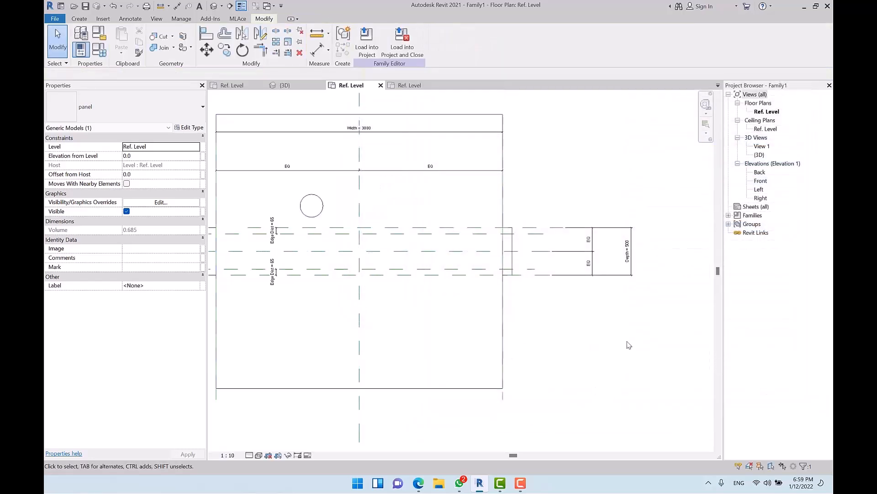
pyautogui.scroll(-1, 629, 345)
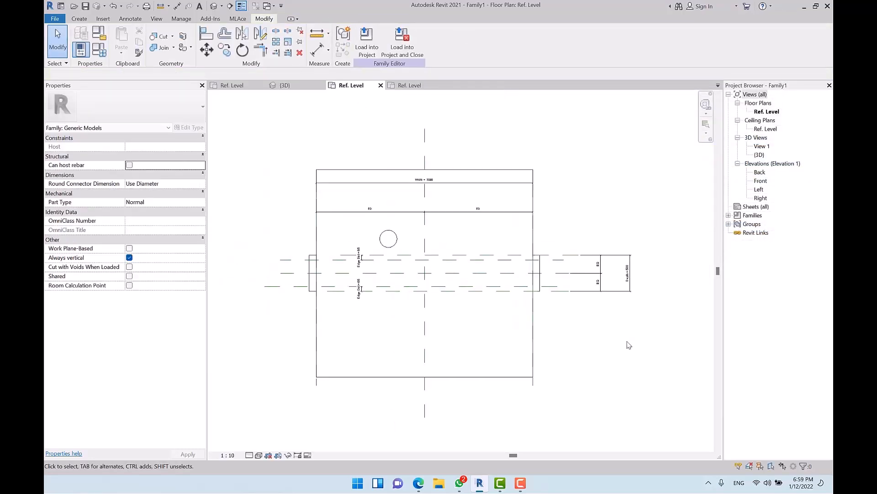
pyautogui.click(532, 316)
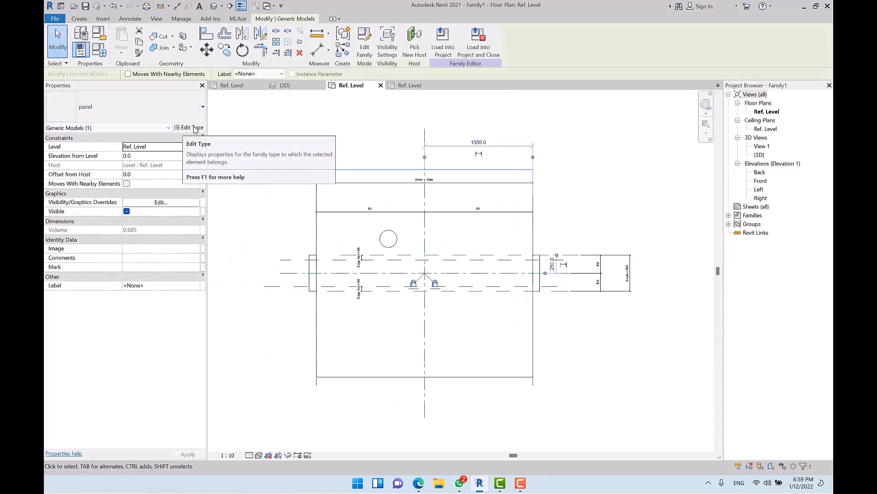
# Step: Change the Panel Depth formula to Depth - (2 * Edge Dist), giving 369.8
pyautogui.click(100, 50)
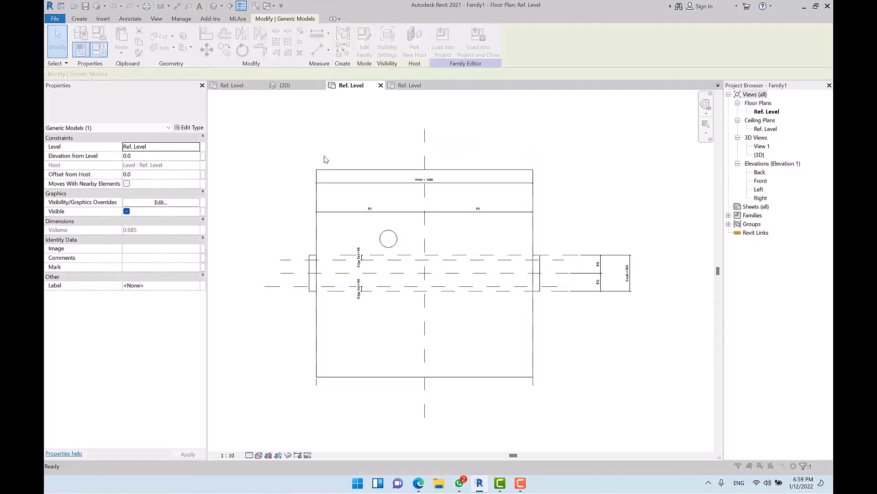
pyautogui.moveTo(507, 218); pyautogui.dragTo(286, 215)
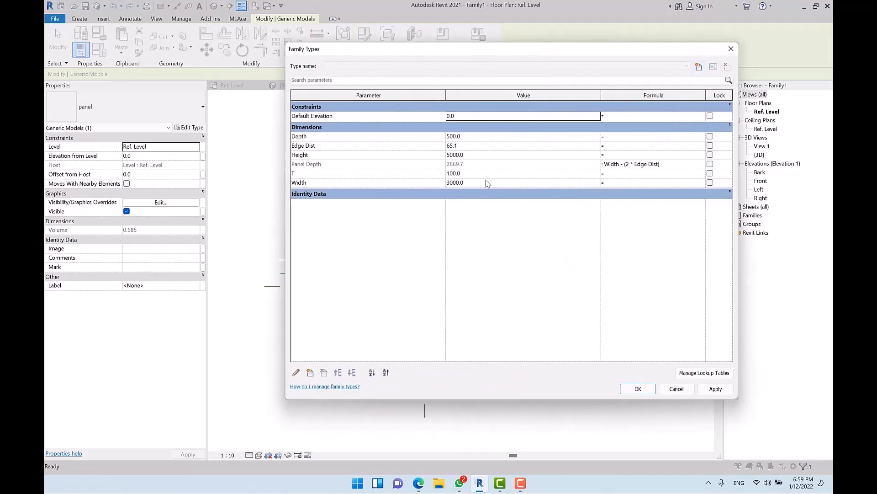
pyautogui.doubleClick(616, 164)
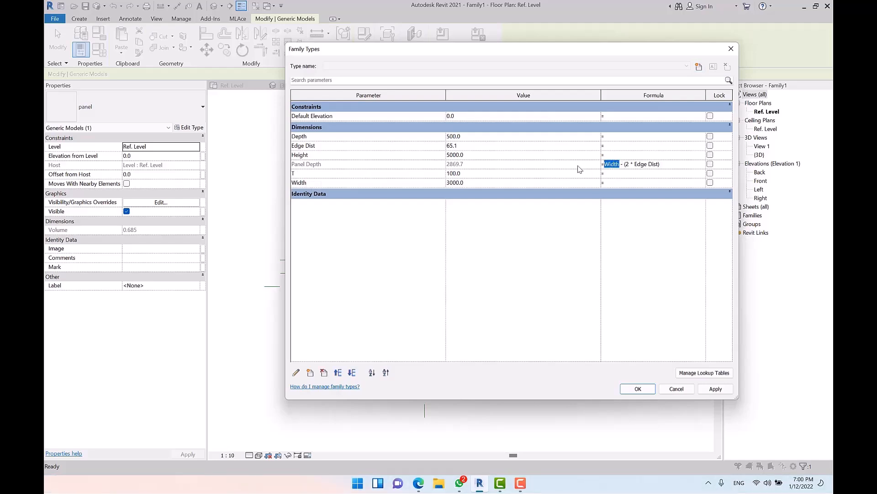
pyautogui.write('Depth')
pyautogui.press('Tab')
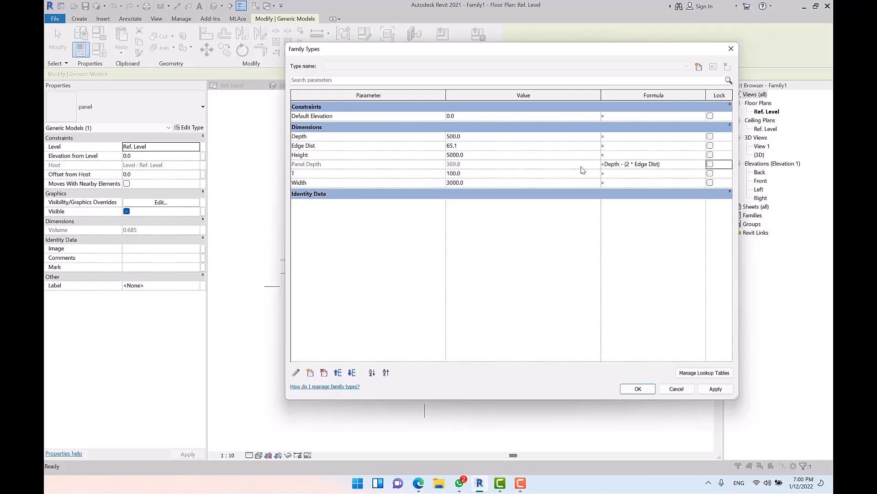
pyautogui.click(635, 389)
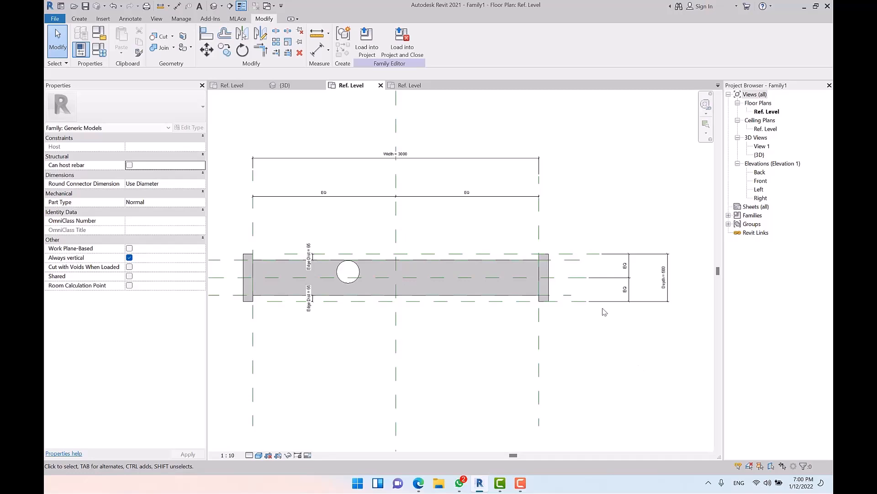
# Step: Delete the nested panel from Family1
pyautogui.scroll(2, 454, 247)
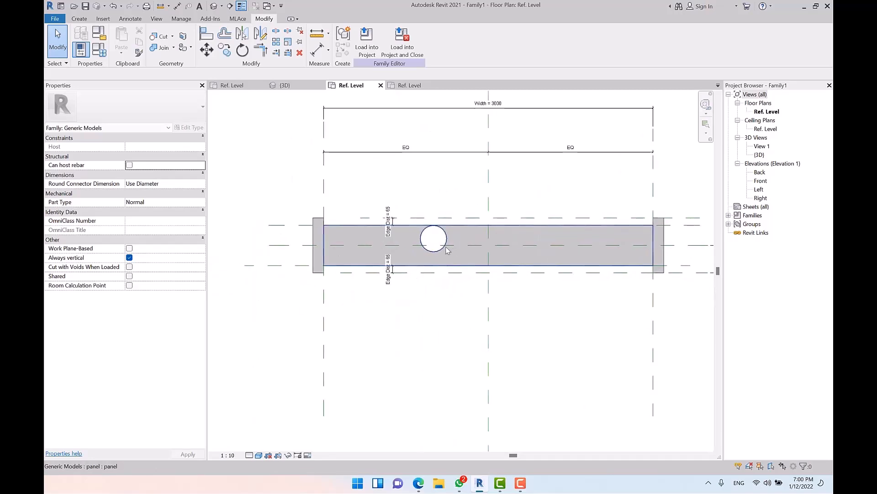
pyautogui.scroll(3, 424, 263)
pyautogui.click(369, 232)
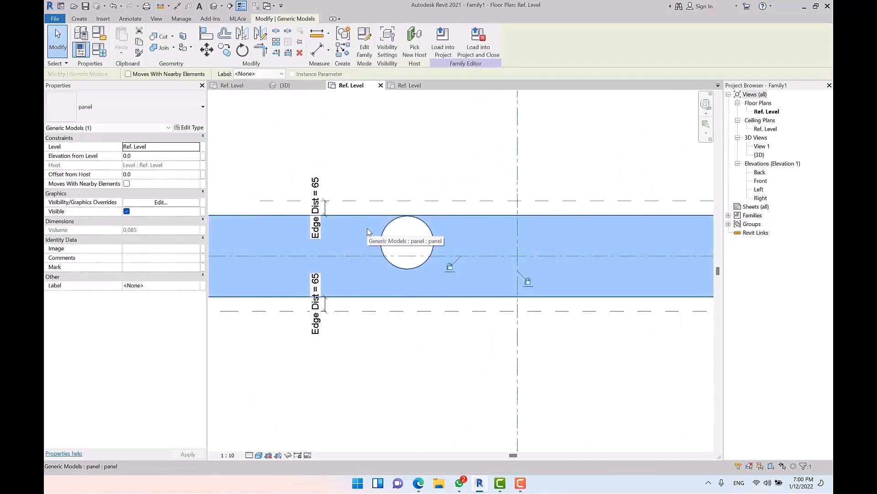
pyautogui.press('Delete')
# Step: Place an aligned dimension measuring the 370 gap between the edge reference planes
pyautogui.scroll(-2, 392, 283)
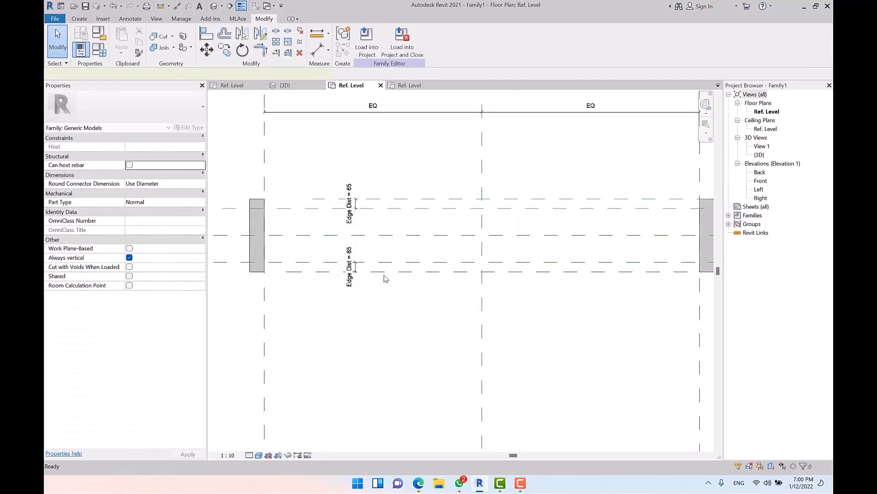
pyautogui.press('d')
pyautogui.press('i')
pyautogui.click(318, 209)
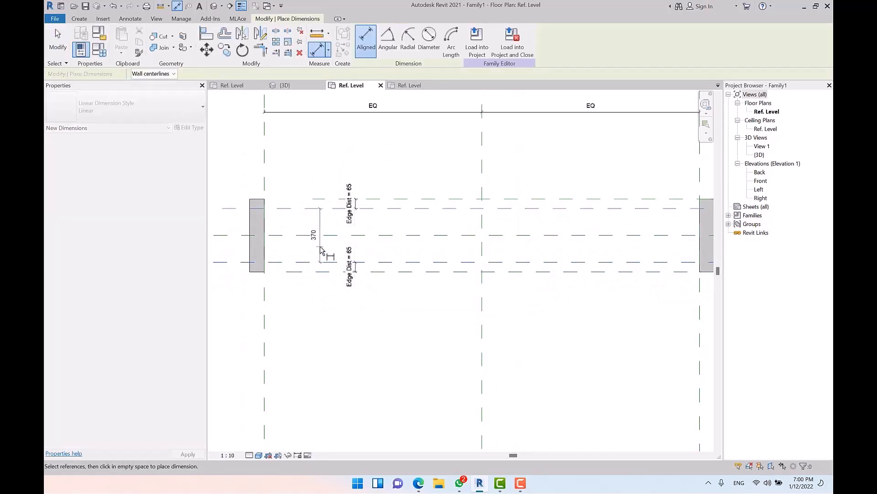
pyautogui.press('Escape')
pyautogui.click(321, 225)
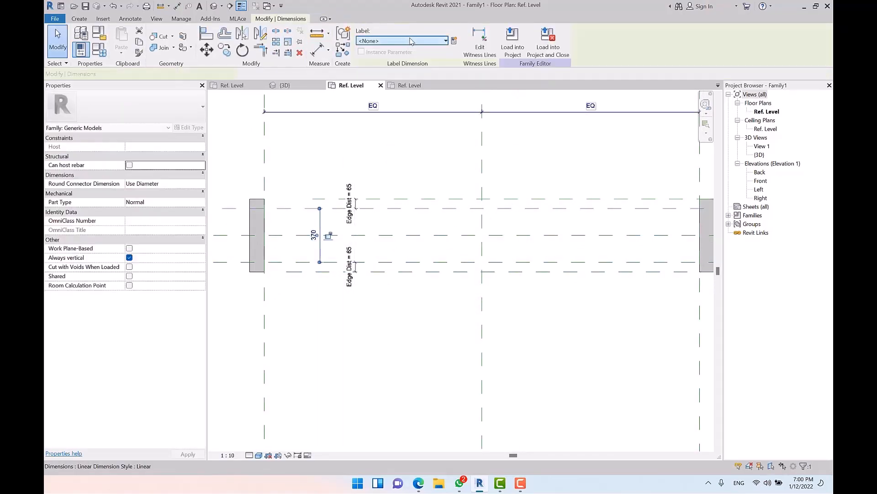
# Step: Label the dimension with a new instance reporting parameter named 'Panel D'
pyautogui.click(454, 41)
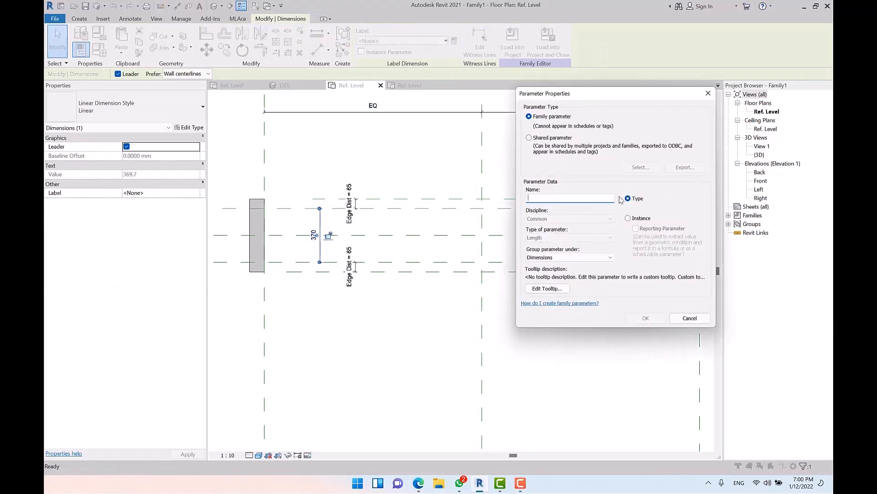
pyautogui.click(641, 220)
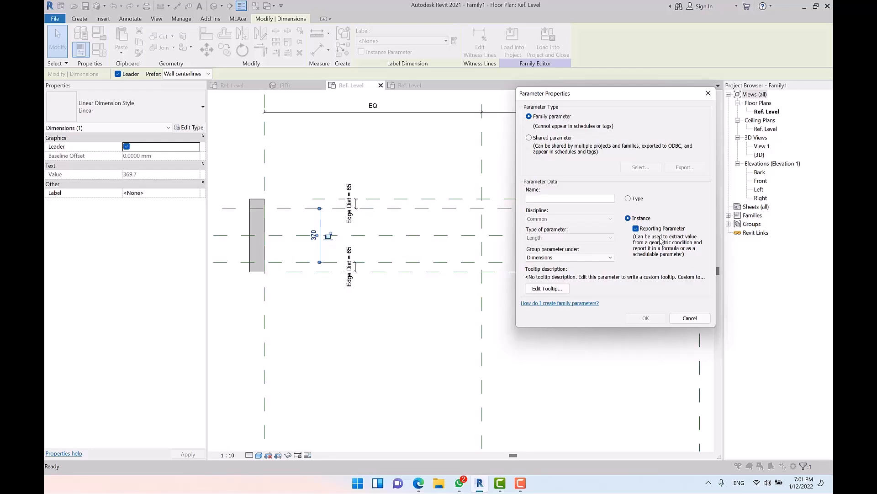
pyautogui.click(557, 199)
pyautogui.write('Panel D')
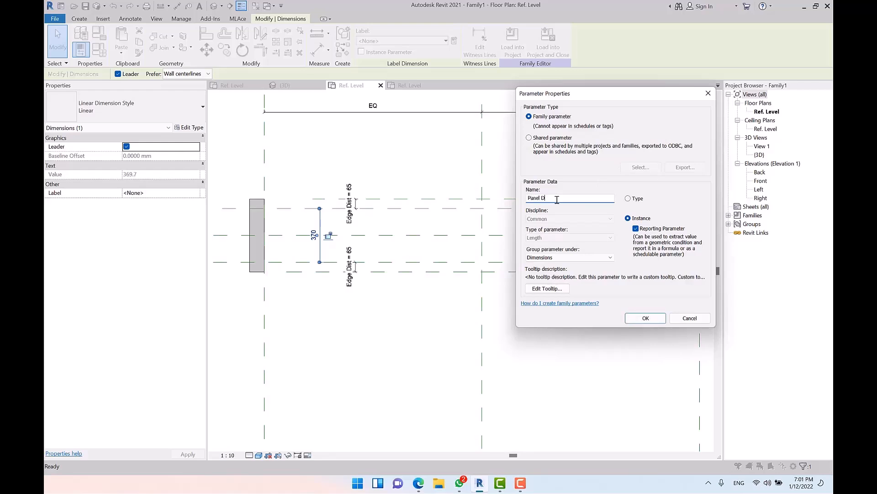
pyautogui.press('Return')
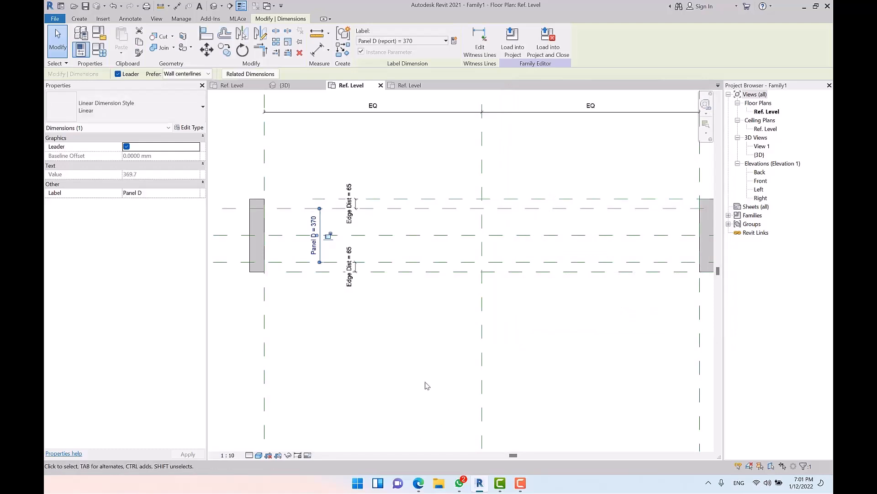
pyautogui.click(427, 385)
# Step: Review the family parameters, then delete the Panel D dimension
pyautogui.click(98, 49)
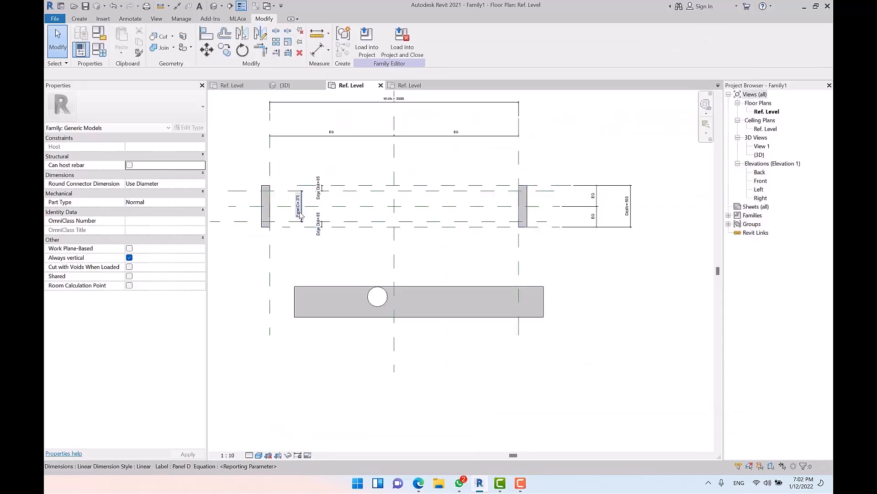
pyautogui.click(300, 215)
pyautogui.press('Delete')
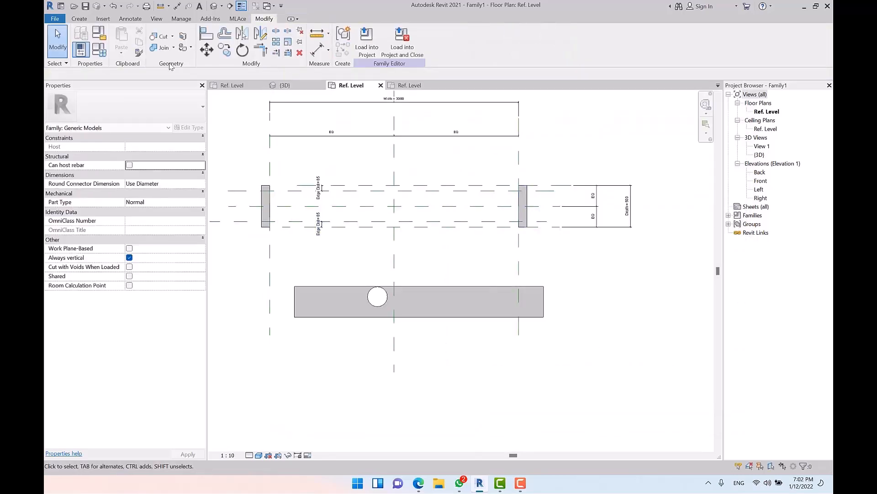
pyautogui.click(102, 53)
# Step: Delete the Panel D (report) parameter from the family types
pyautogui.click(331, 166)
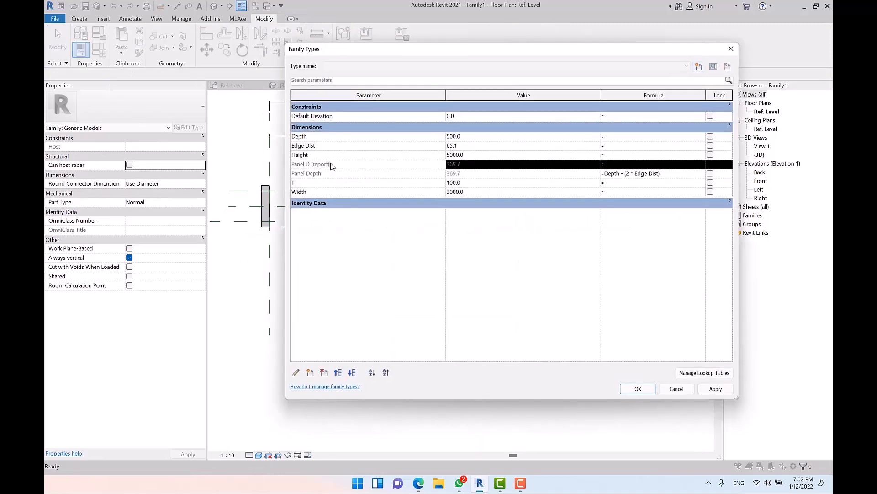
pyautogui.click(324, 373)
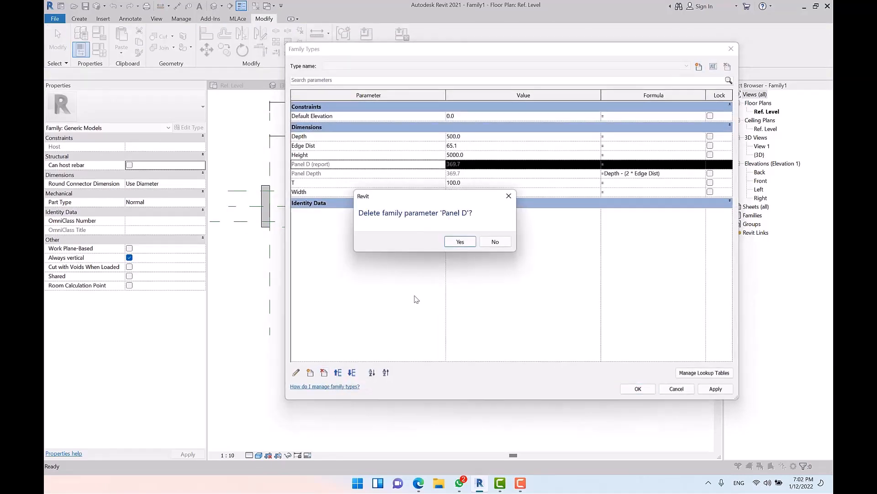
pyautogui.click(457, 241)
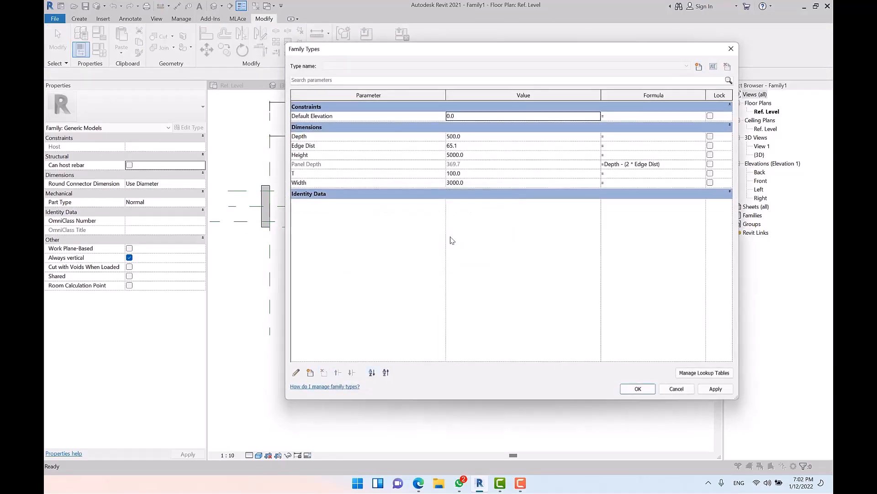
pyautogui.click(638, 389)
# Step: Align the nested panel to the Center Left/Right and Center Front/Back reference planes
pyautogui.scroll(2, 316, 180)
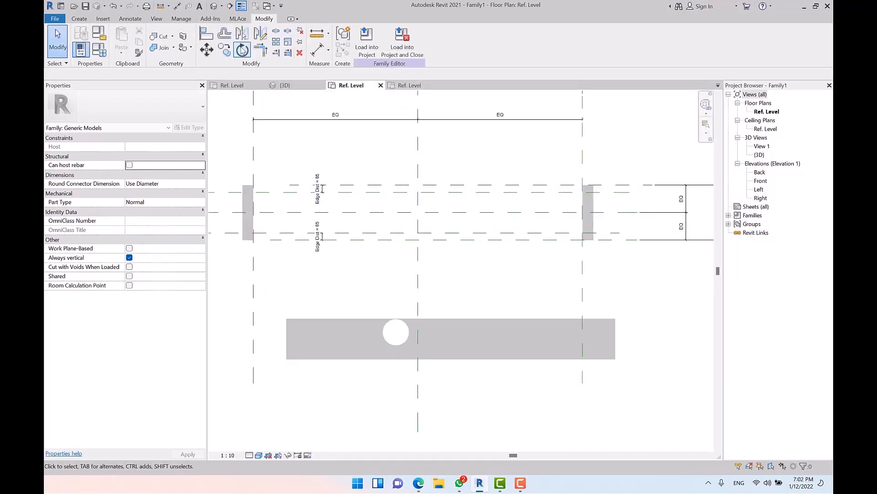
pyautogui.click(207, 34)
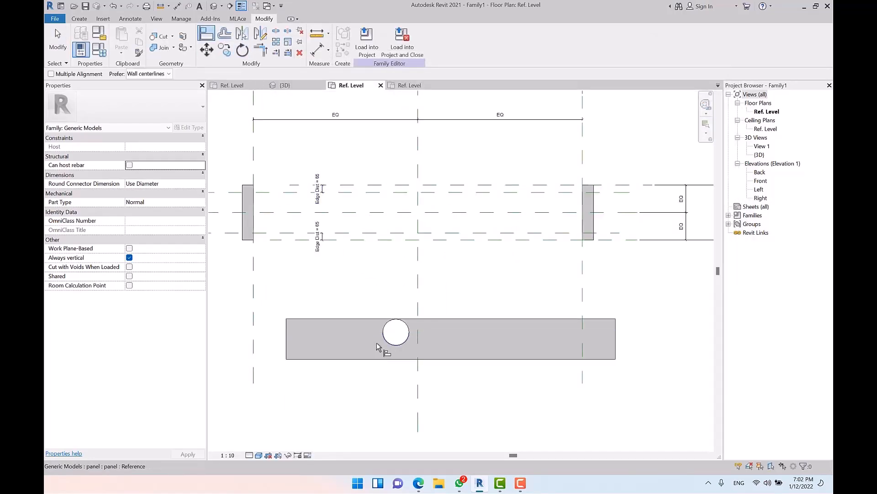
pyautogui.click(417, 209)
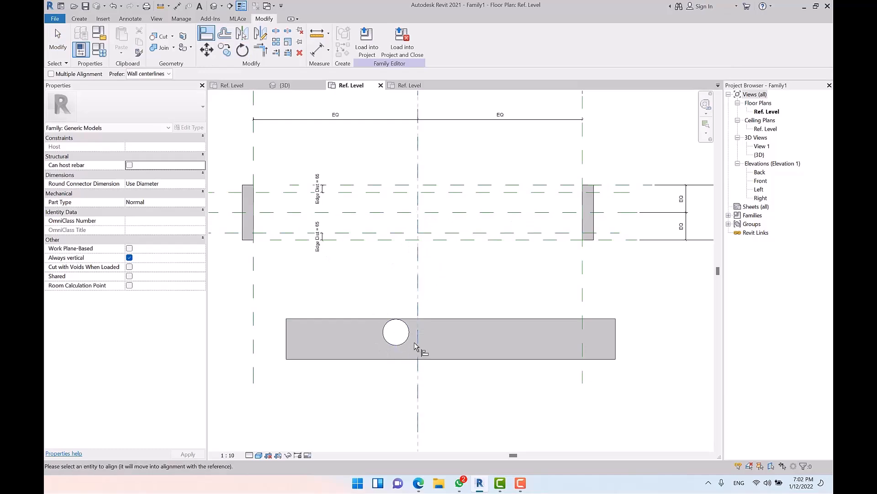
pyautogui.click(450, 352)
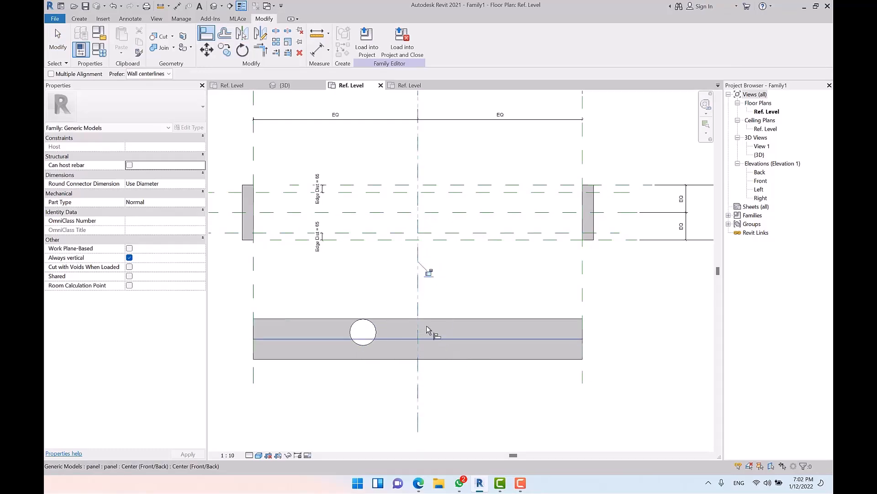
pyautogui.click(467, 213)
pyautogui.click(461, 338)
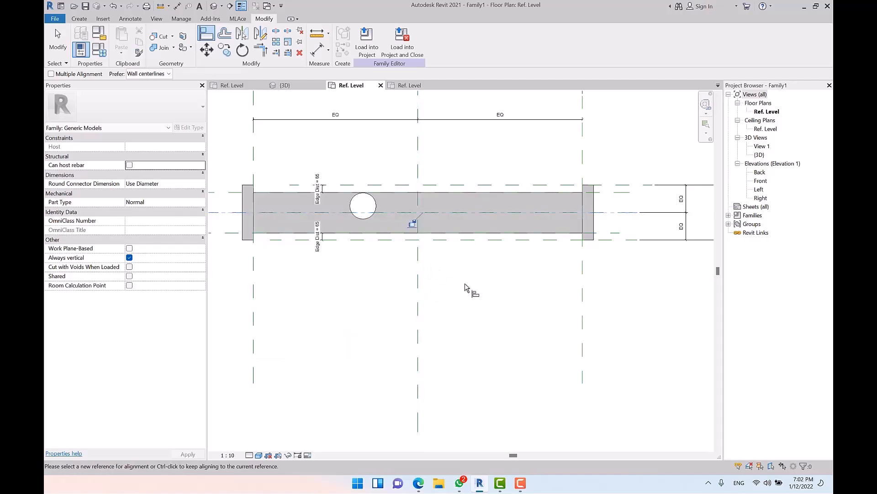
pyautogui.press('Escape')
pyautogui.press('Escape')
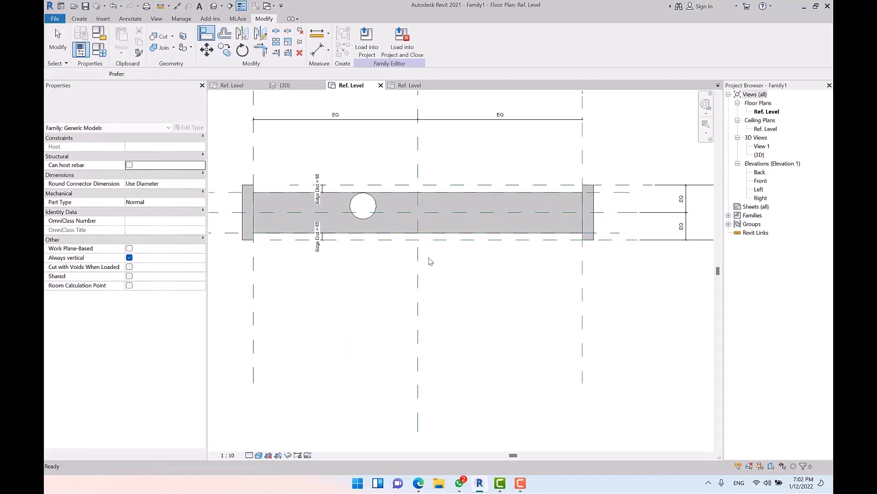
pyautogui.scroll(4, 368, 274)
pyautogui.click(475, 263)
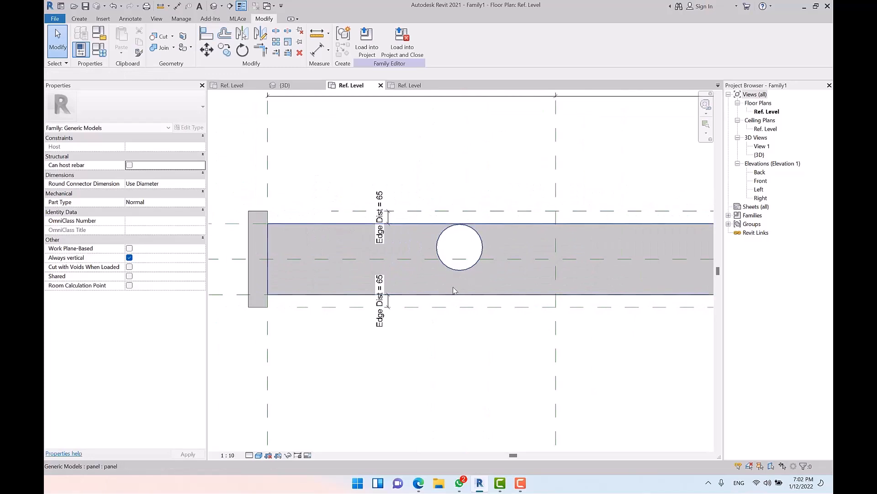
# Step: Open the selected nested panel family for editing
pyautogui.click(431, 238)
pyautogui.click(365, 43)
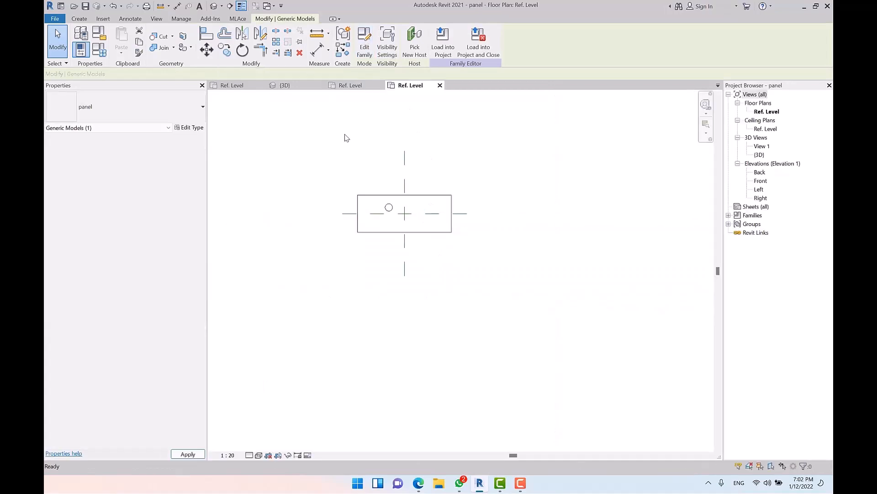
pyautogui.scroll(7, 387, 190)
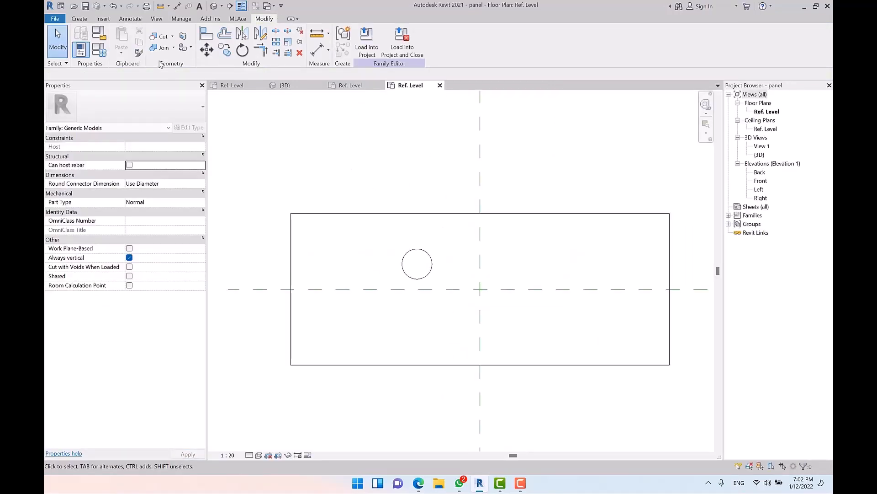
# Step: Set the Hole R formula to Depth / 6, enlarging the hole radius to 200
pyautogui.click(99, 49)
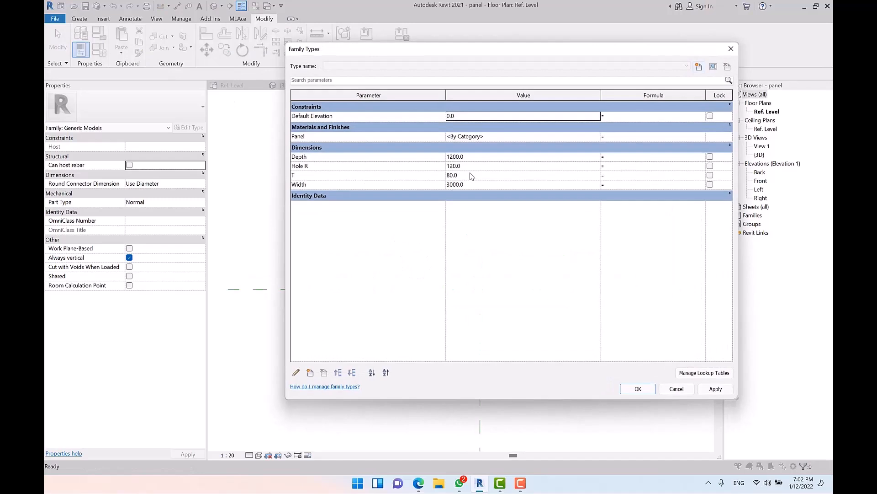
pyautogui.click(614, 168)
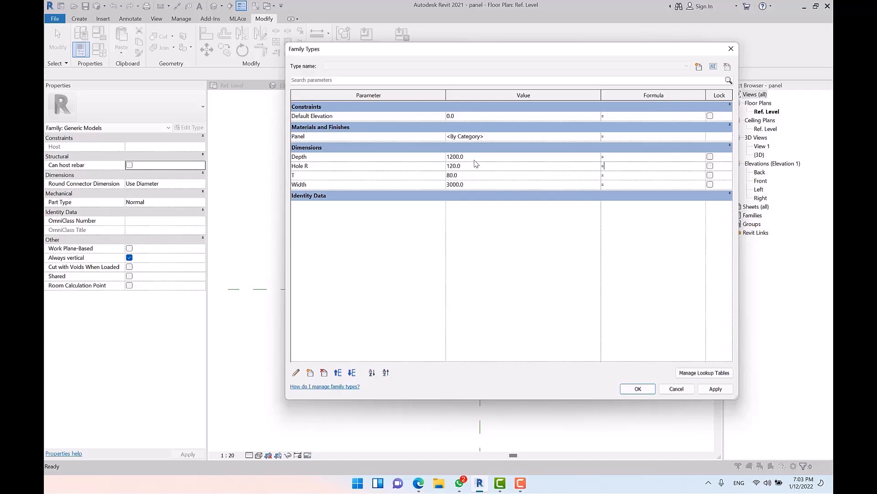
pyautogui.click(322, 160)
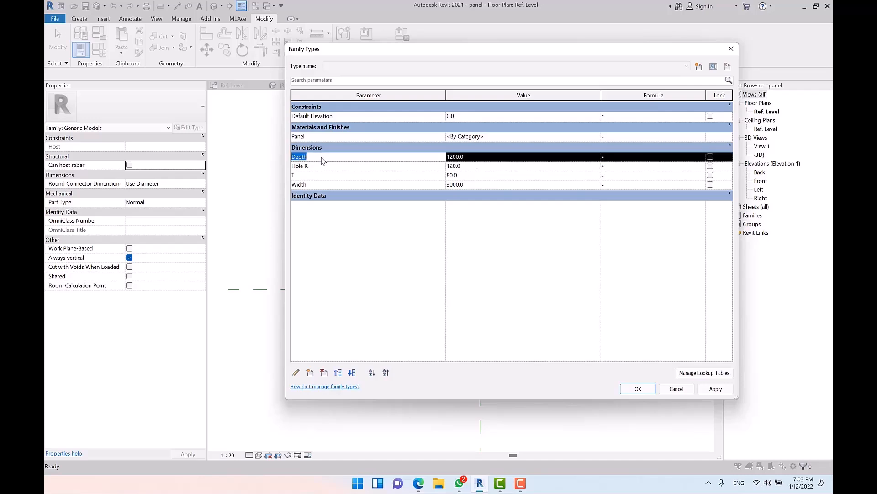
pyautogui.click(612, 168)
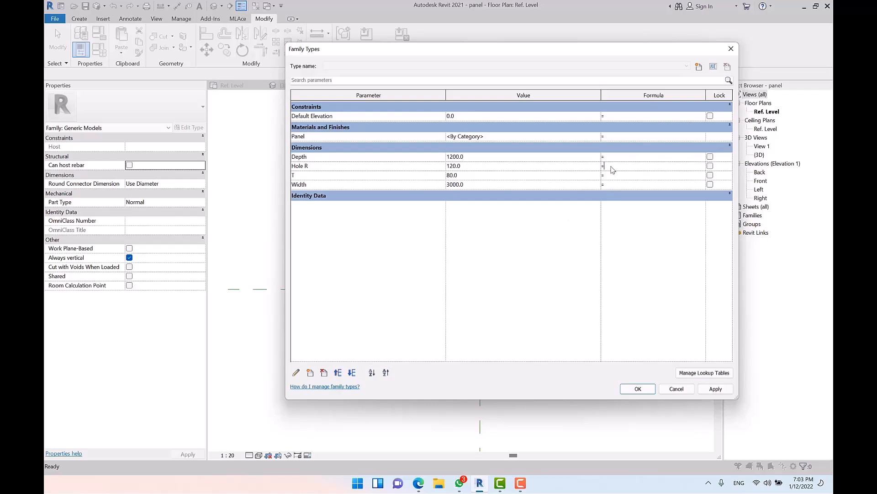
pyautogui.write('Depth / 6')
pyautogui.press('Tab')
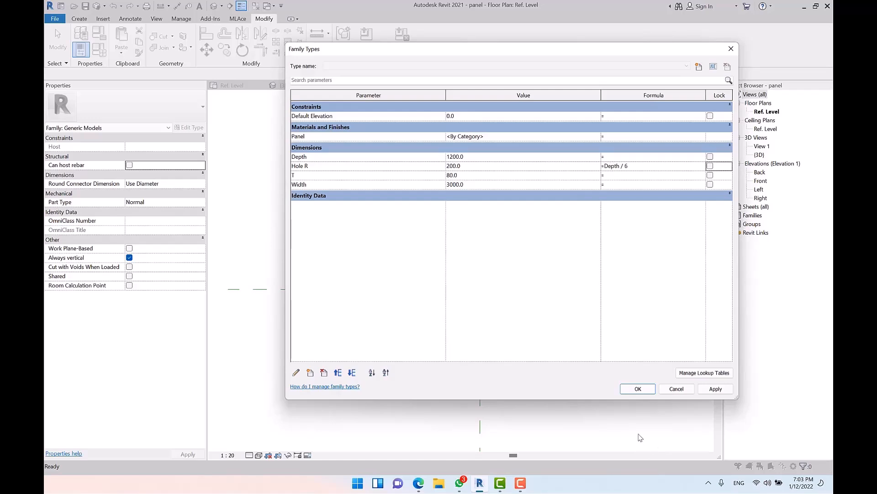
pyautogui.click(635, 389)
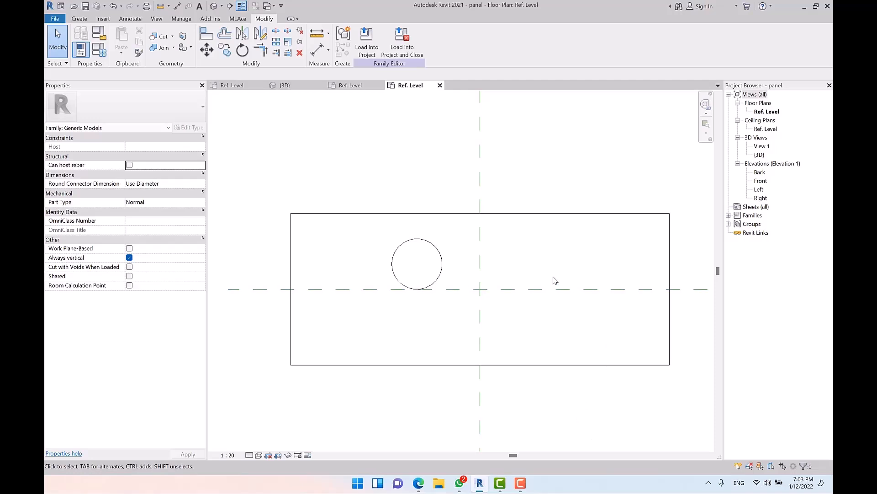
# Step: Load the edited panel family into Family1, overwriting the existing version
pyautogui.moveTo(396, 205); pyautogui.dragTo(384, 147, button='middle')
pyautogui.click(384, 174)
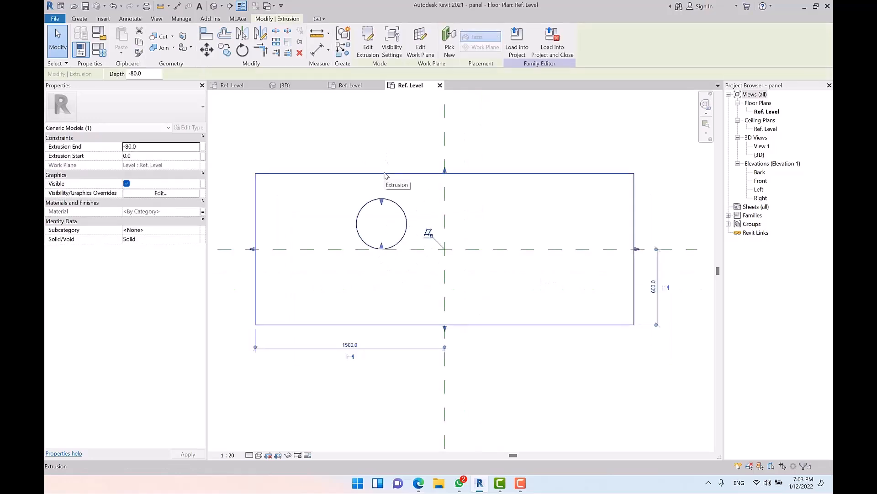
pyautogui.click(517, 57)
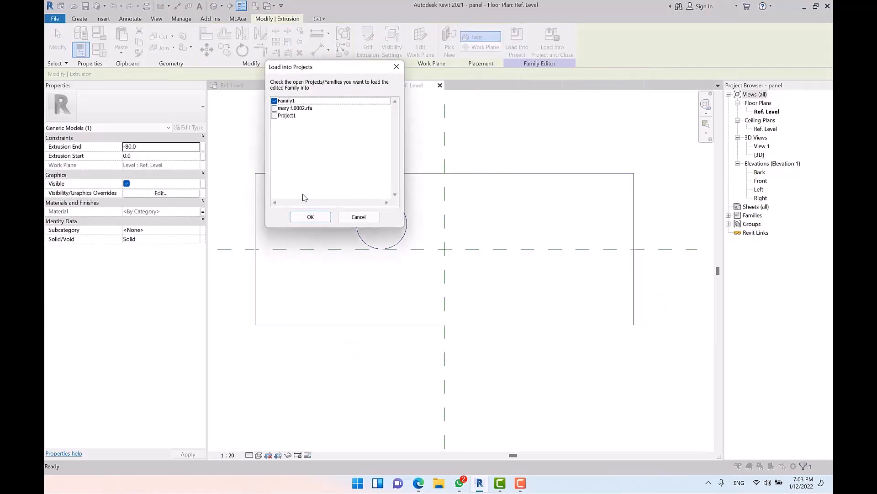
pyautogui.click(310, 216)
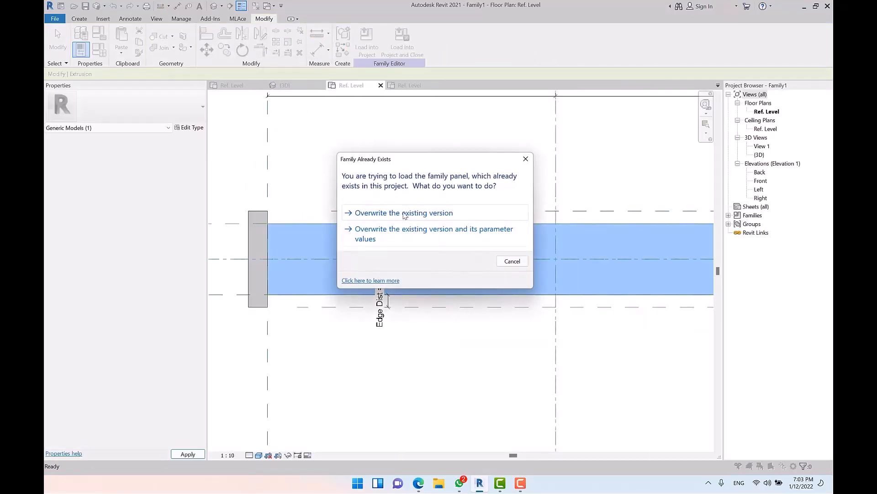
pyautogui.click(405, 214)
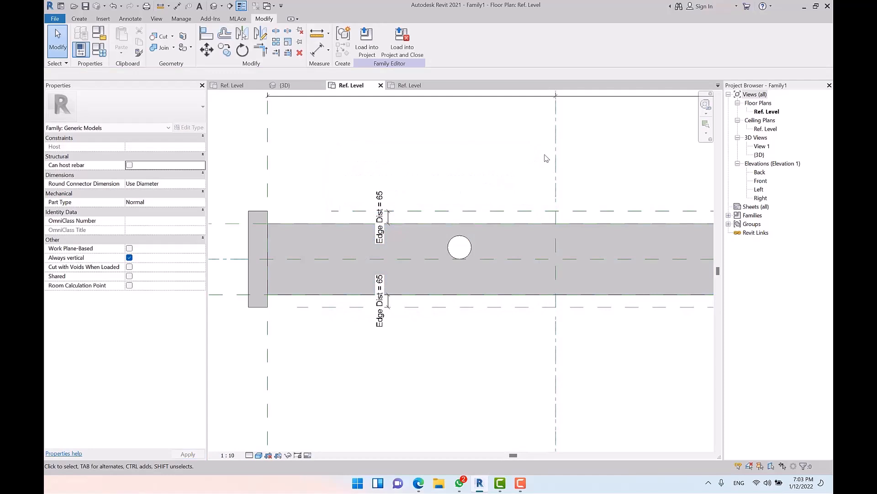
# Step: Change Family1's Depth from 500 to 700 so Panel Depth becomes 569.7
pyautogui.scroll(-2, 231, 165)
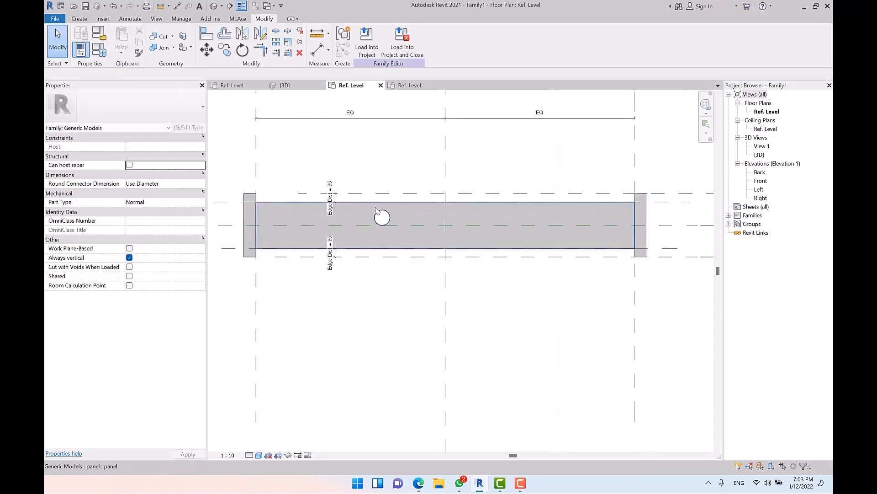
pyautogui.click(103, 50)
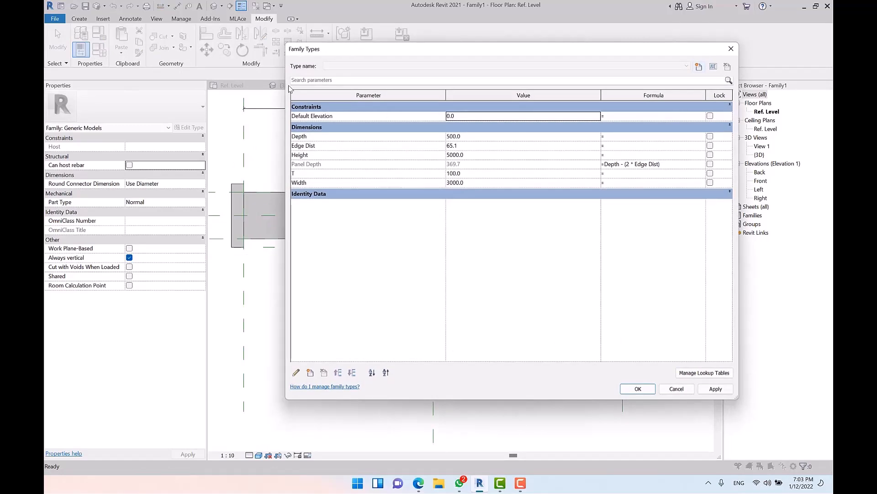
pyautogui.moveTo(286, 91); pyautogui.dragTo(555, 106)
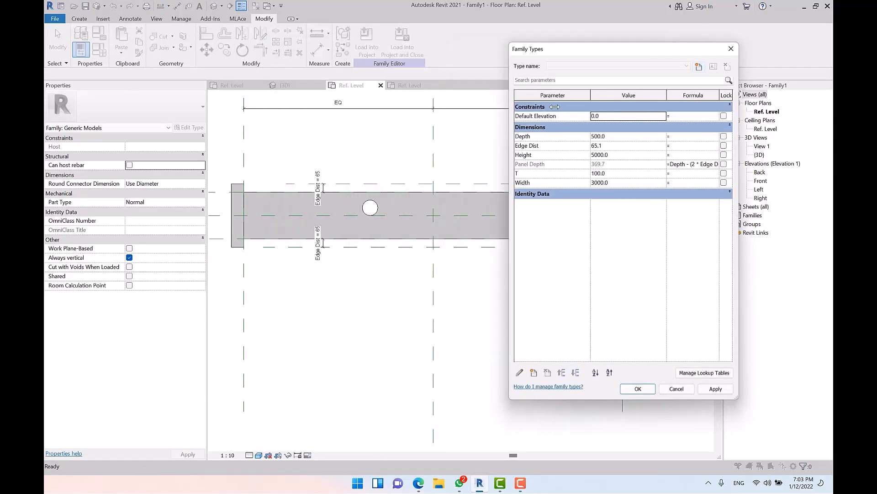
pyautogui.click(631, 138)
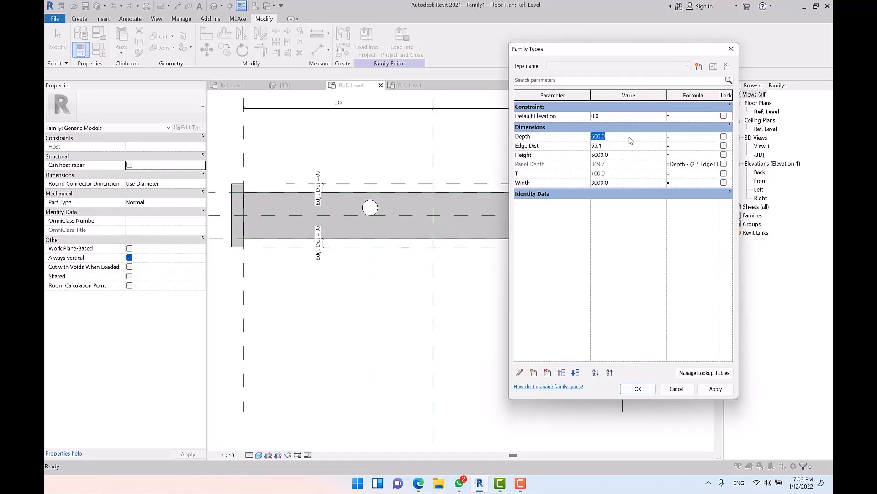
pyautogui.write('700')
pyautogui.click(715, 389)
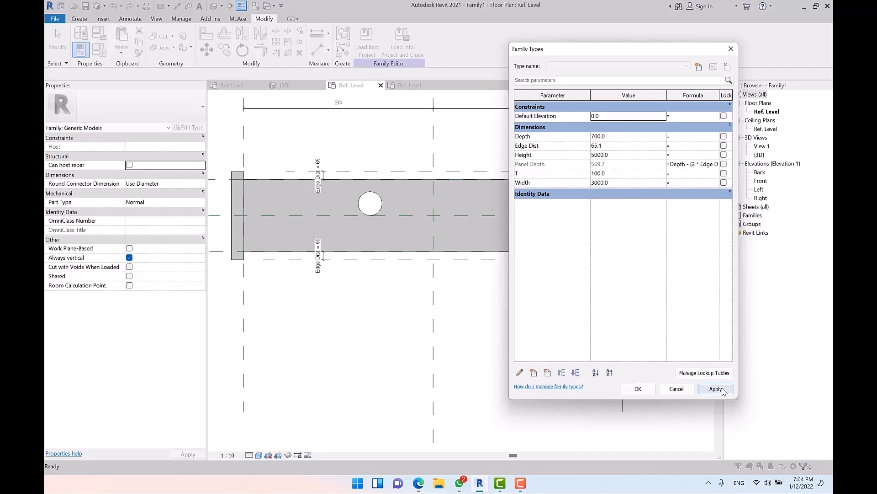
pyautogui.click(638, 389)
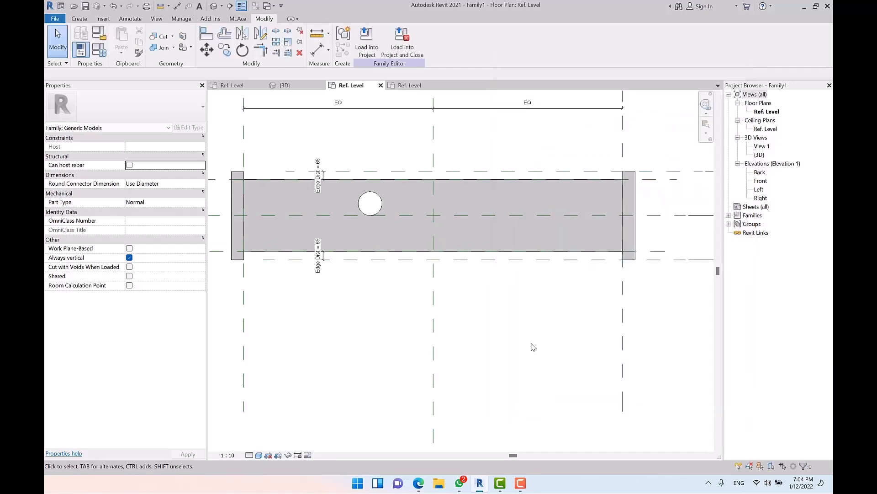
pyautogui.scroll(-1, 448, 195)
# Step: Switch to the Front elevation and zoom in on the bottom panel
pyautogui.doubleClick(759, 189)
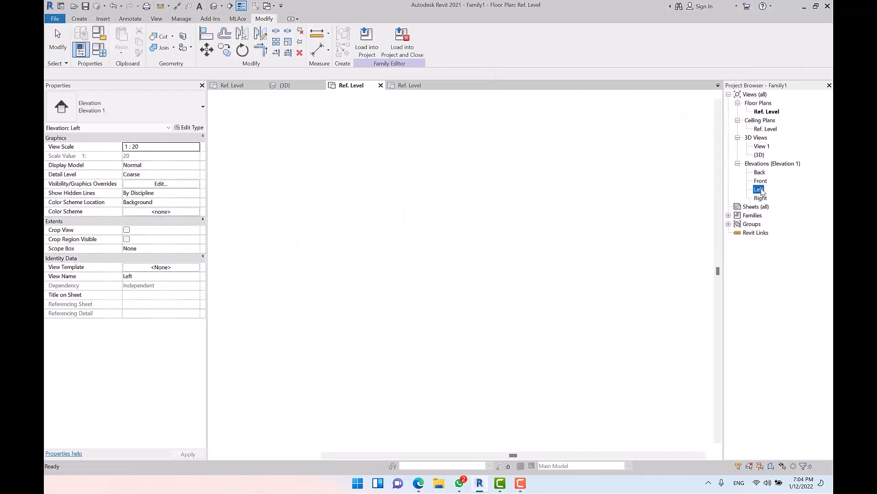
pyautogui.doubleClick(761, 180)
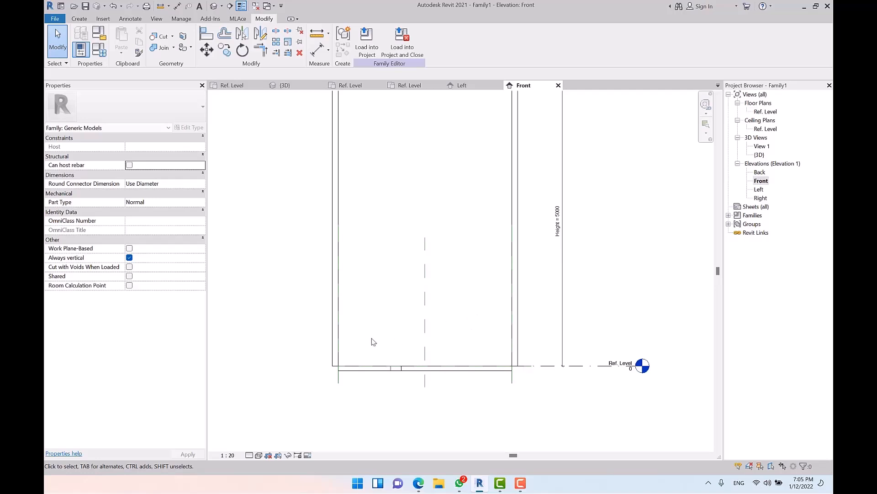
pyautogui.scroll(3, 384, 367)
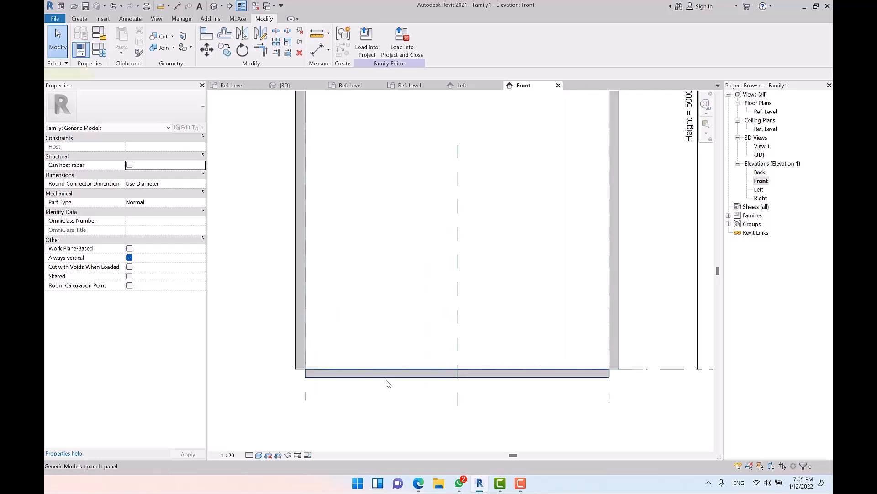
# Step: Move the nested panel up 500 above Ref. Level with Disjoin unticked
pyautogui.click(385, 377)
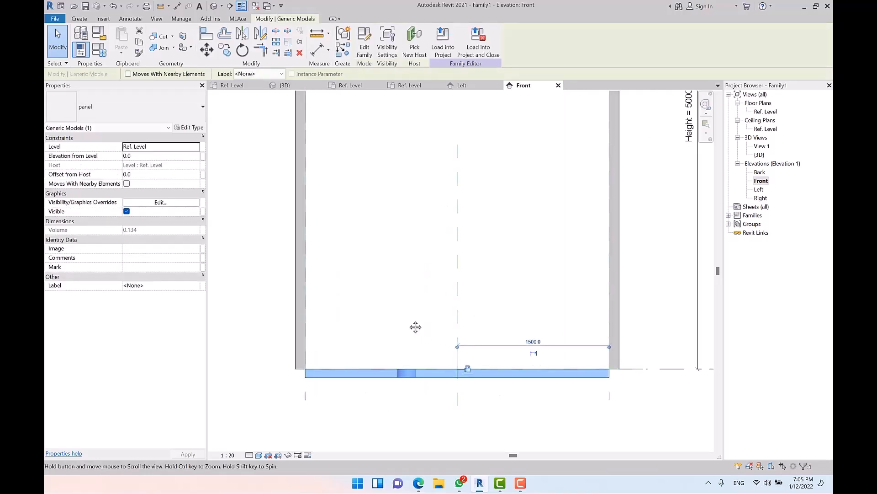
pyautogui.moveTo(430, 349); pyautogui.dragTo(411, 320, button='middle')
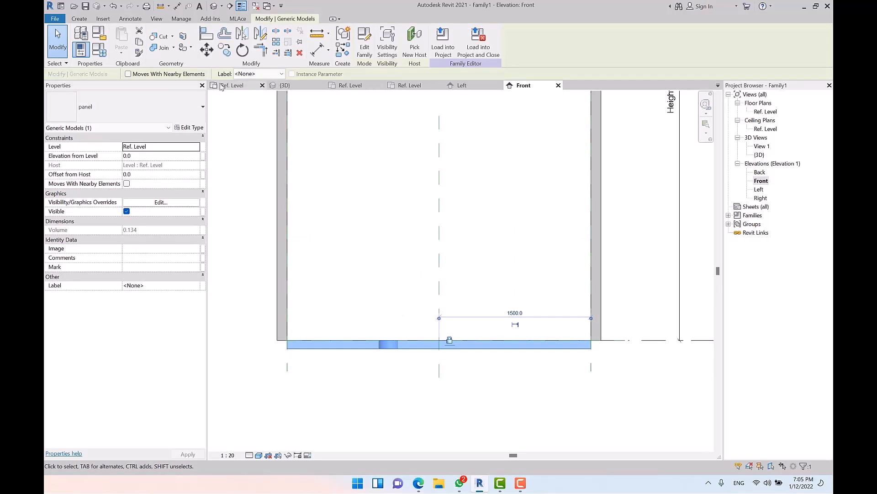
pyautogui.click(207, 49)
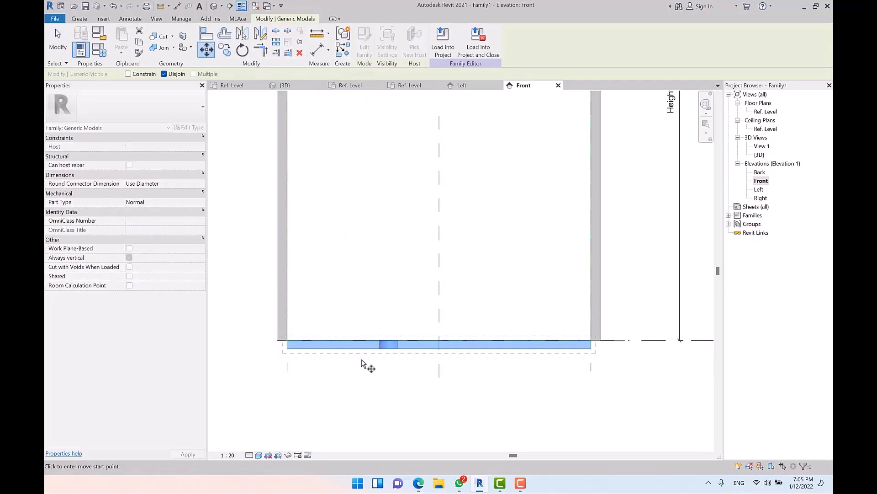
pyautogui.click(354, 318)
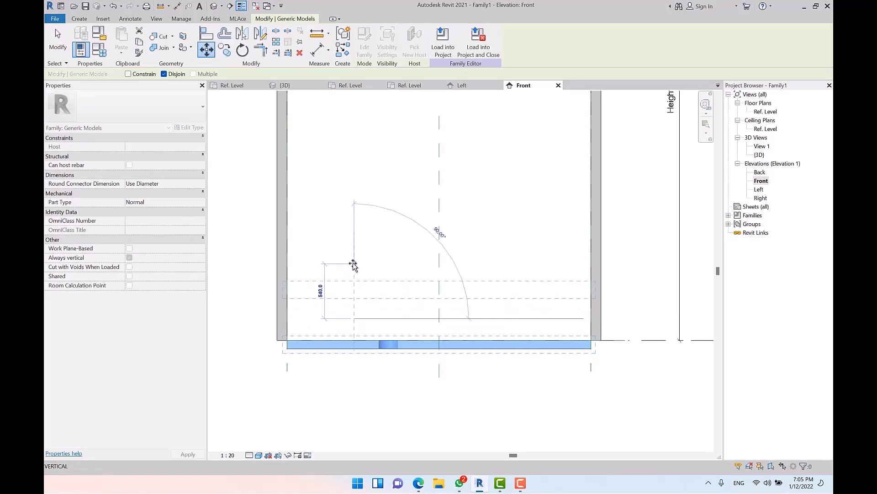
pyautogui.click(163, 74)
pyautogui.click(352, 267)
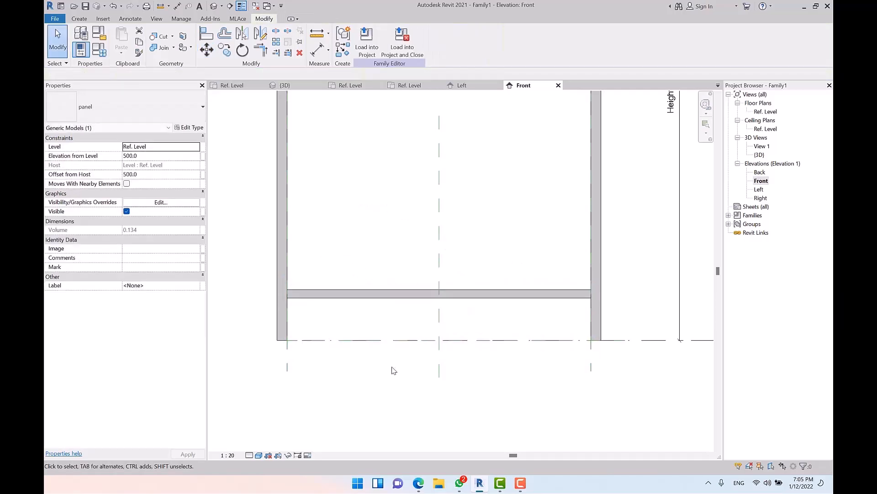
pyautogui.click(394, 370)
# Step: Open the {3D} view and orbit to inspect the raised panel from the front
pyautogui.scroll(-3, 394, 370)
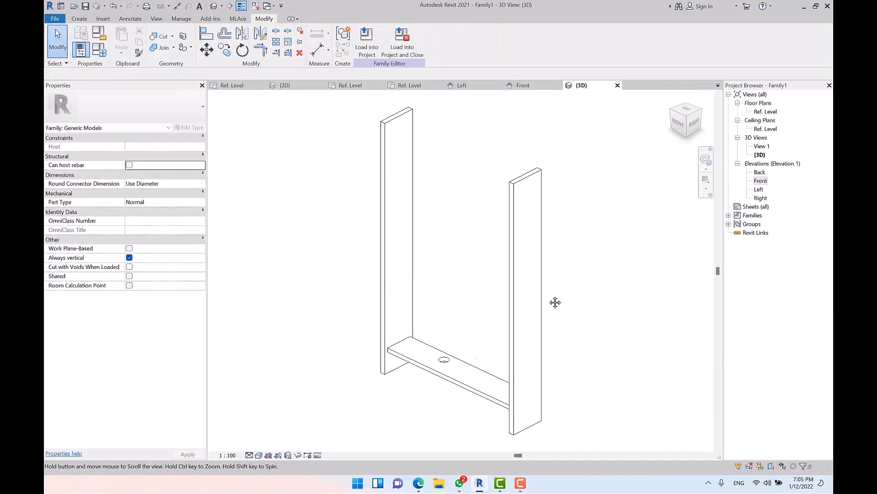
pyautogui.moveTo(554, 302); pyautogui.dragTo(498, 265, button='middle')
pyautogui.scroll(-2, 394, 367)
pyautogui.keyDown('shift'); pyautogui.moveTo(439, 338); pyautogui.dragTo(474, 366, button='middle'); pyautogui.keyUp('shift')
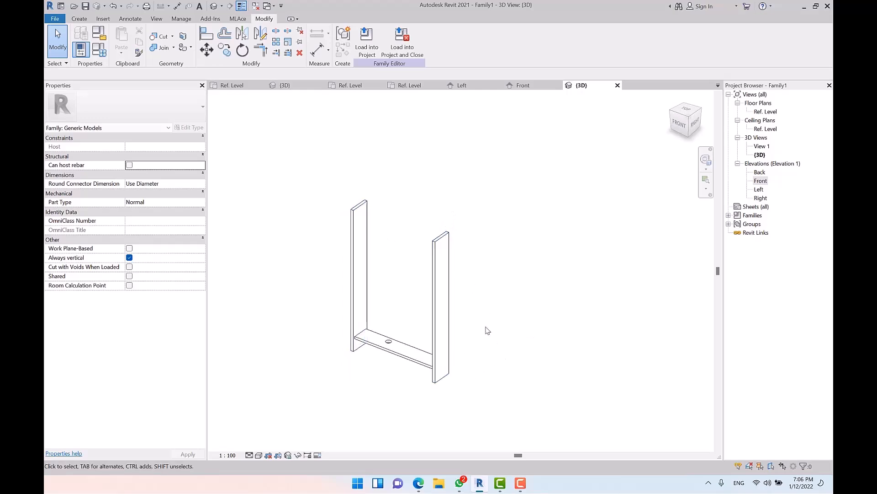
# Step: Check the panel's 500 offset in 3D, then go back to the Front elevation
pyautogui.click(413, 362)
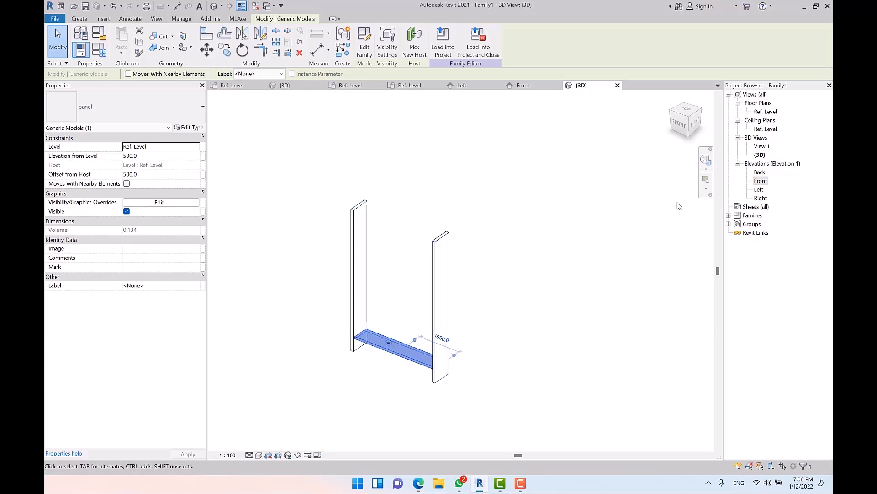
pyautogui.click(760, 181)
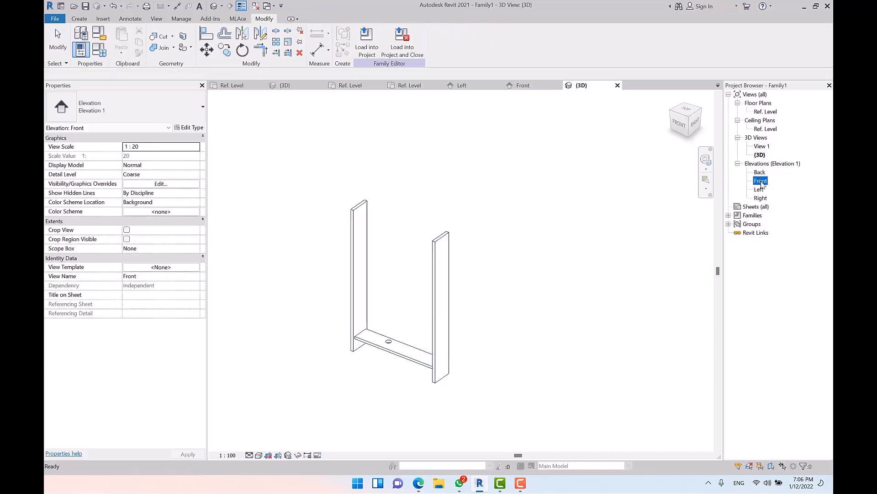
pyautogui.doubleClick(761, 180)
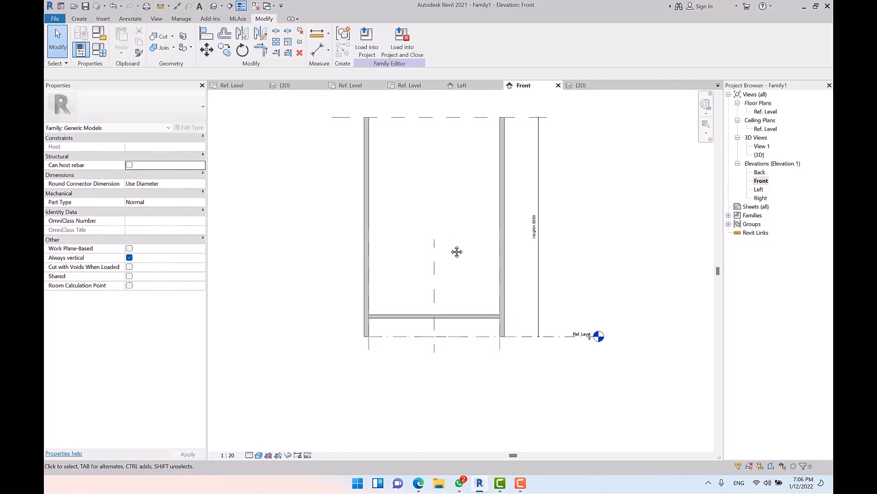
pyautogui.moveTo(452, 232); pyautogui.dragTo(445, 273, button='middle')
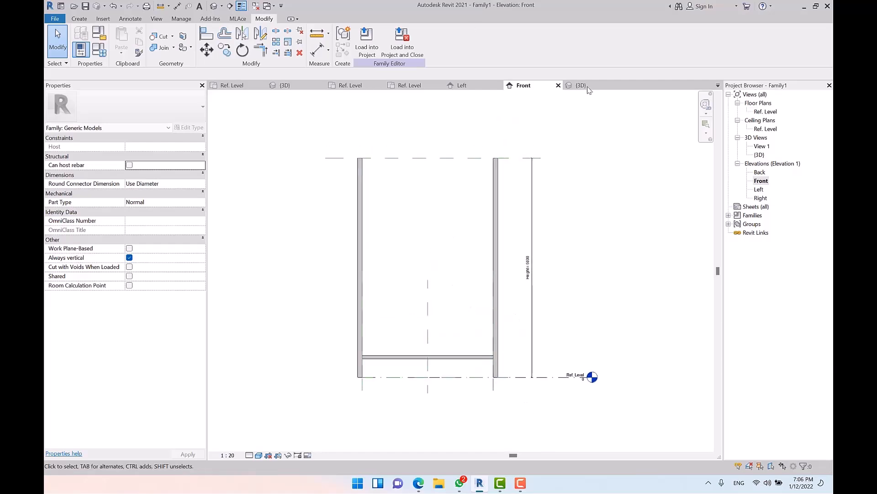